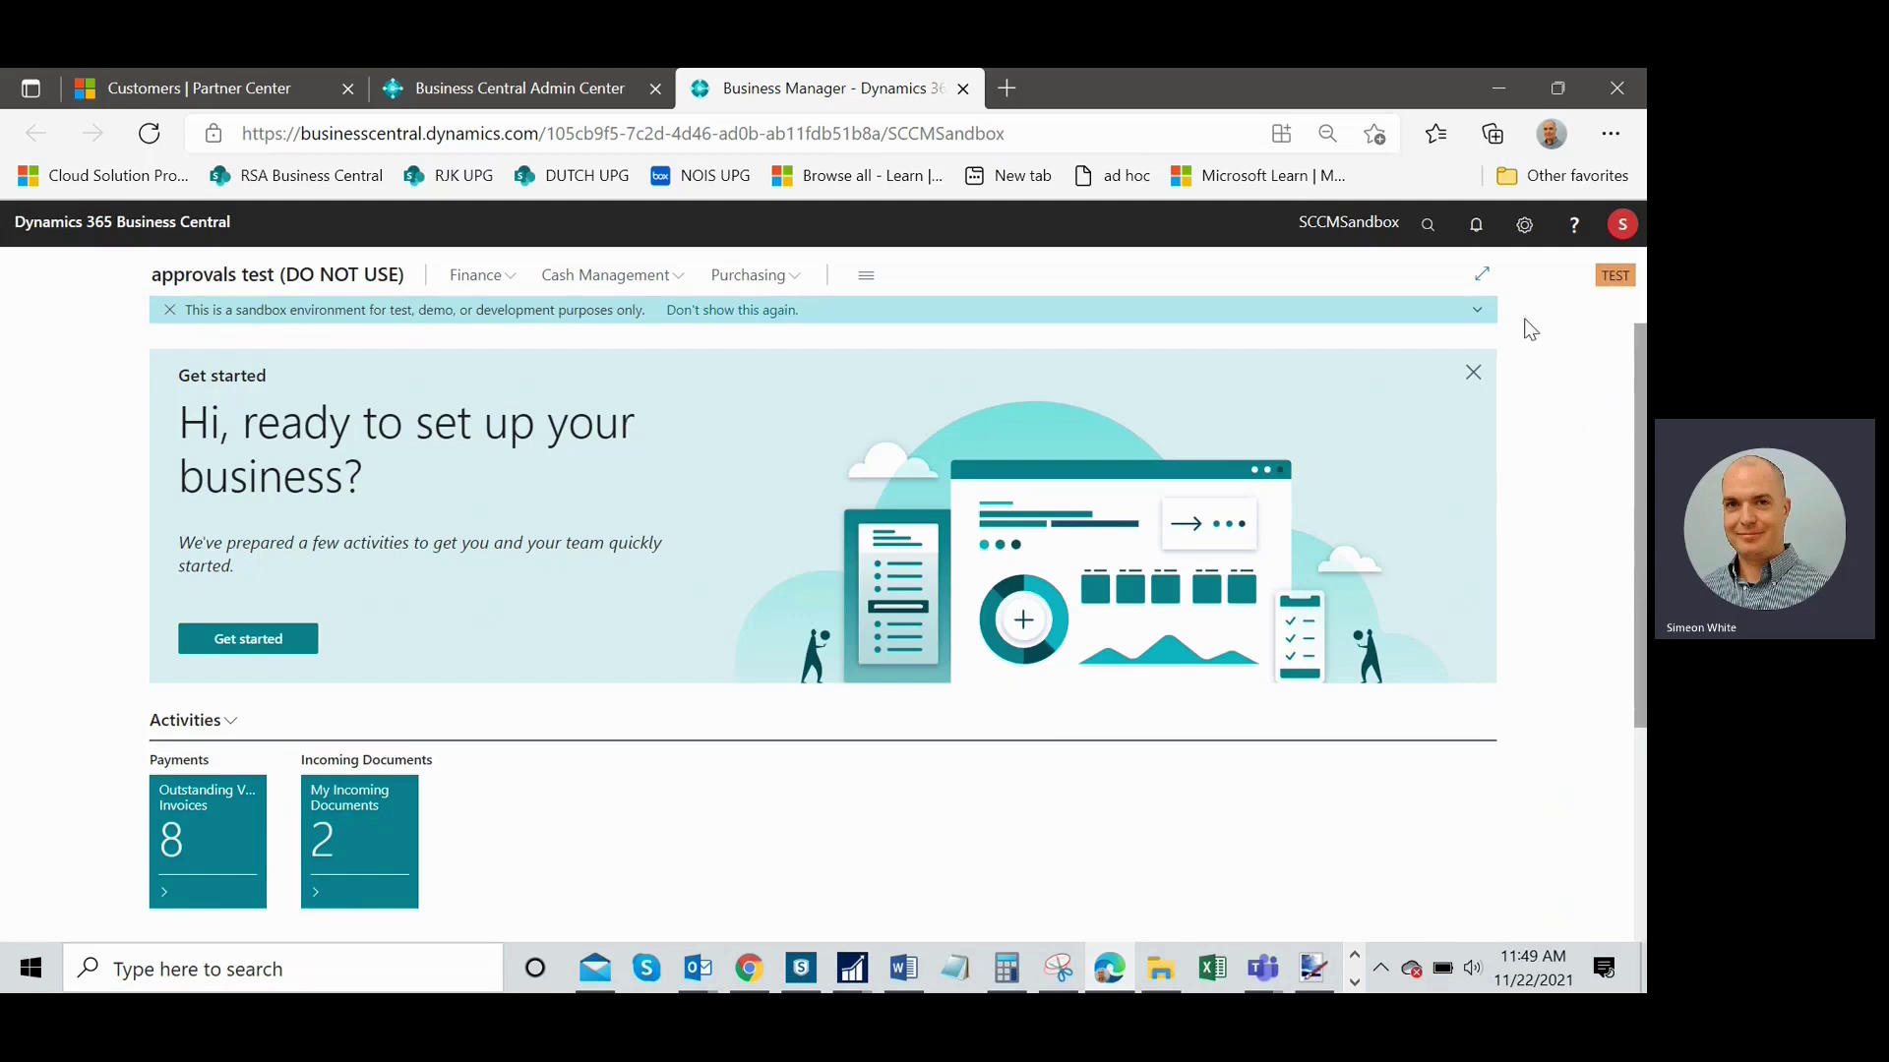
- Open the Permission Sets page by searching Tell Me for 'permi set'
{"action": "left_click", "coordinate": [1429, 229]}
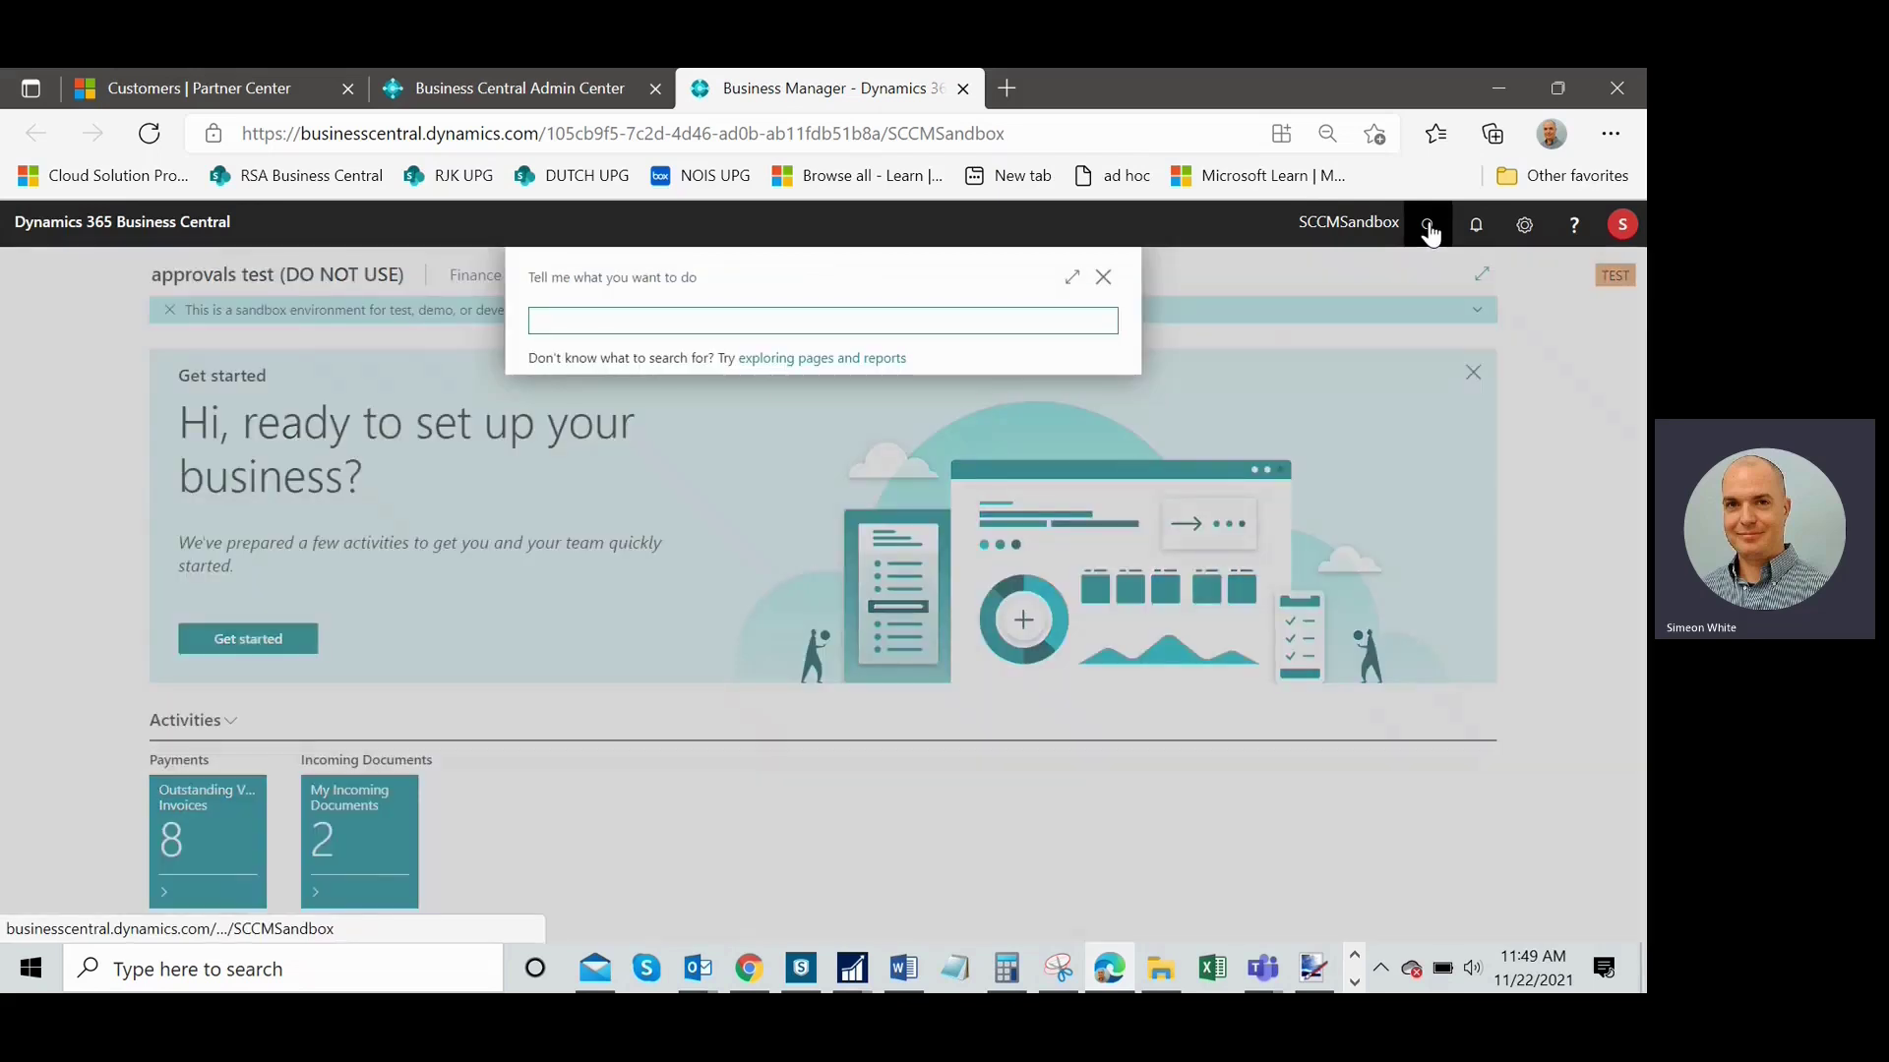
{"action": "type", "text": "permi set"}
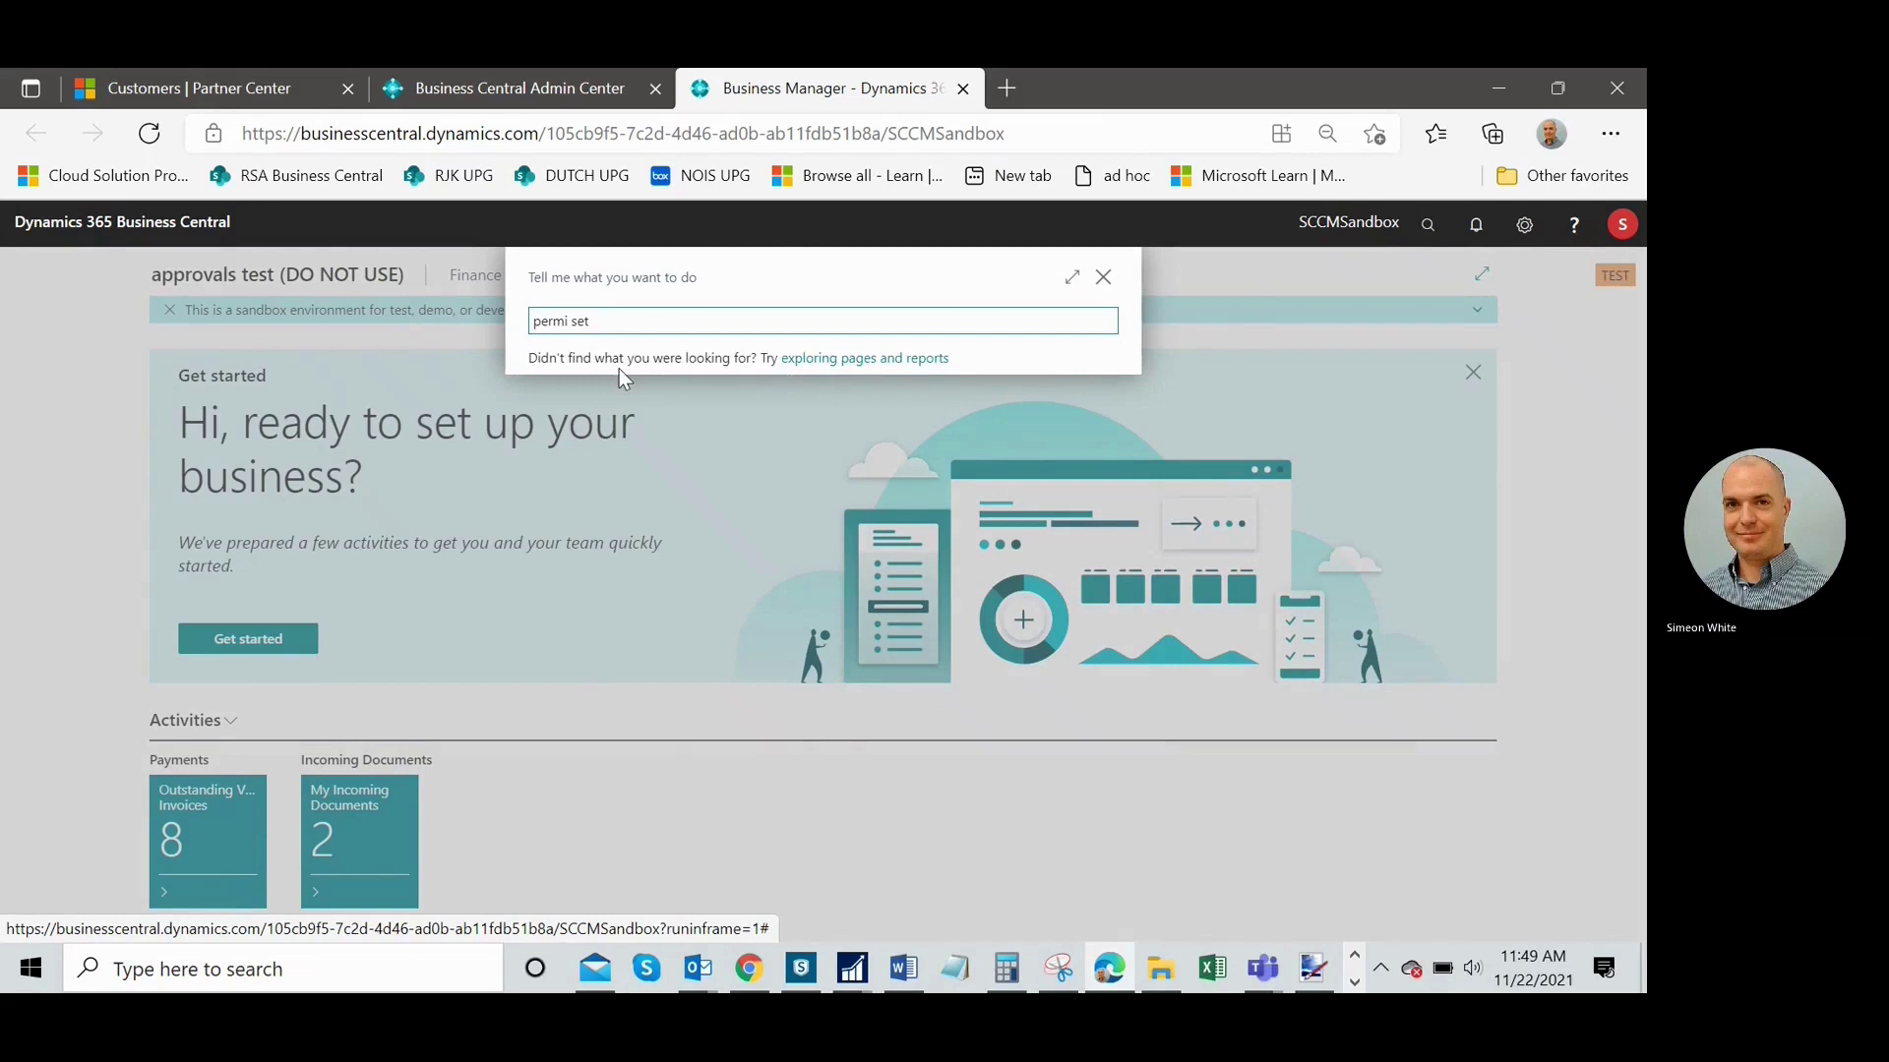
{"action": "left_click", "coordinate": [617, 415]}
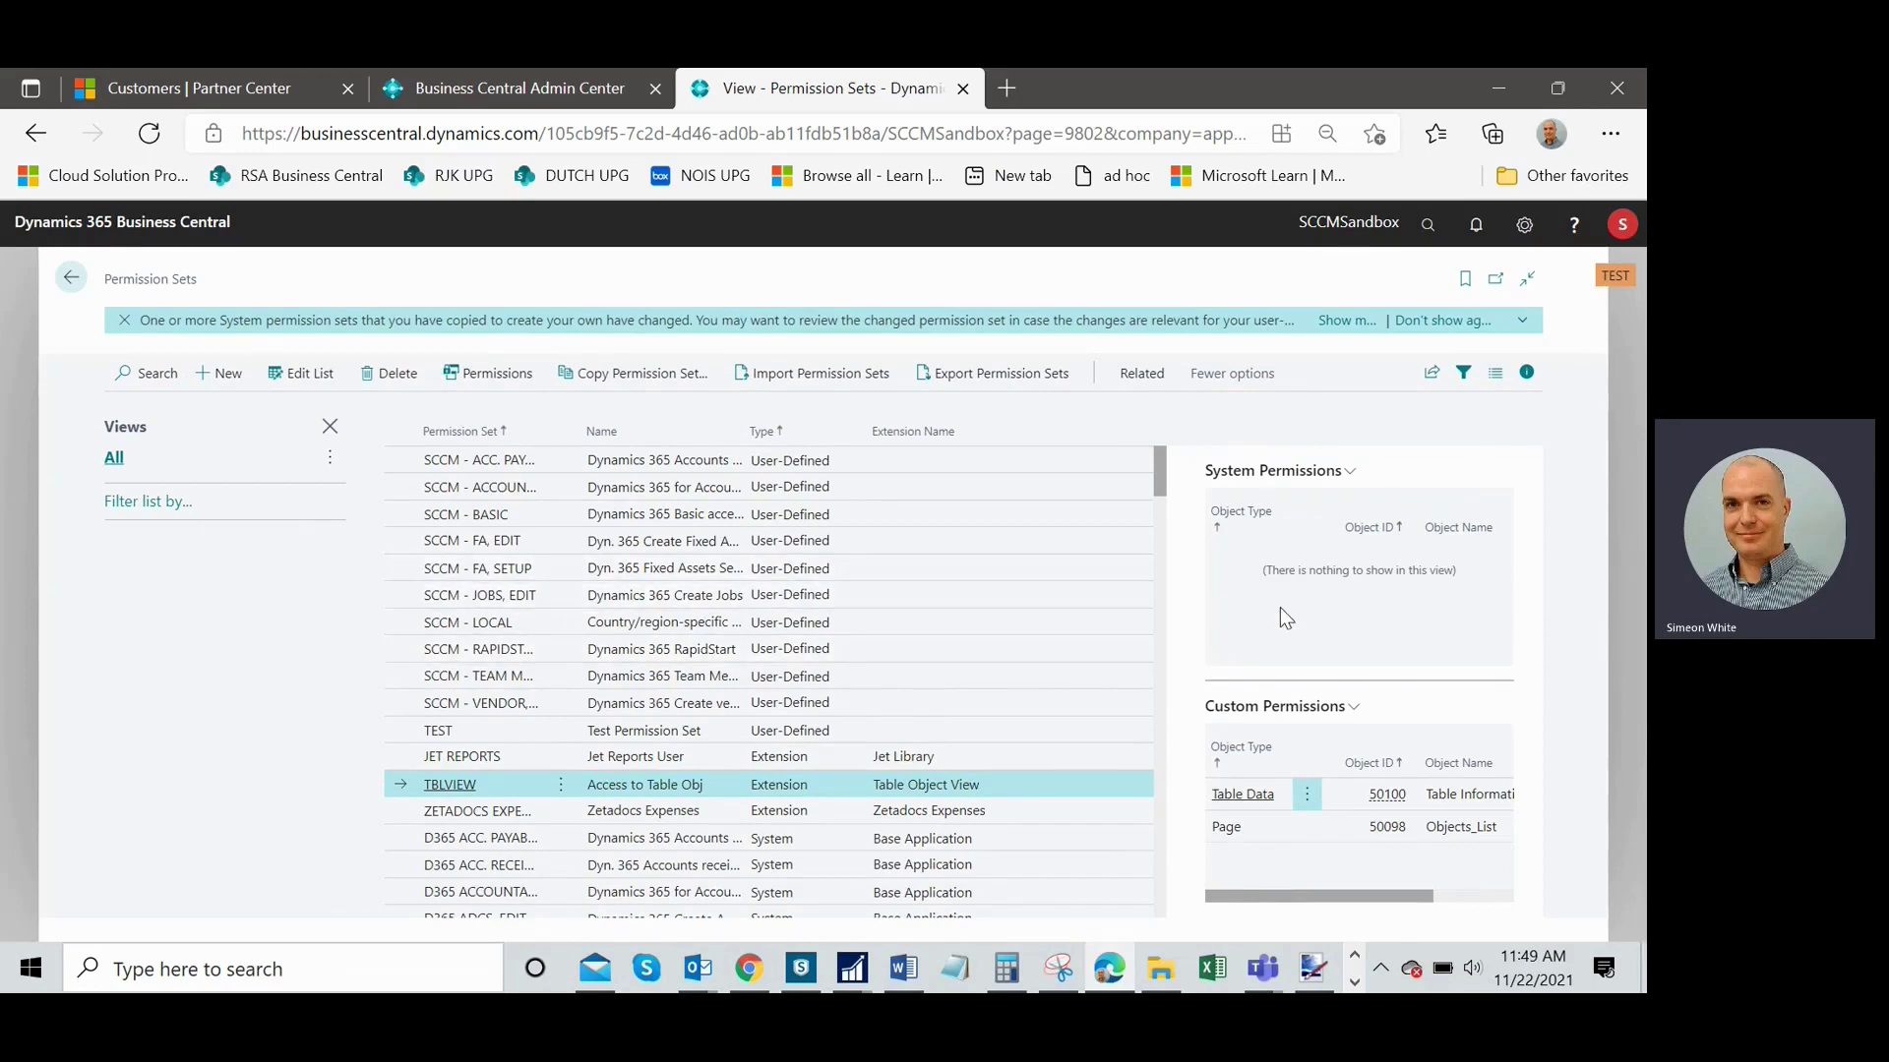
{"action": "left_click", "coordinate": [1346, 322]}
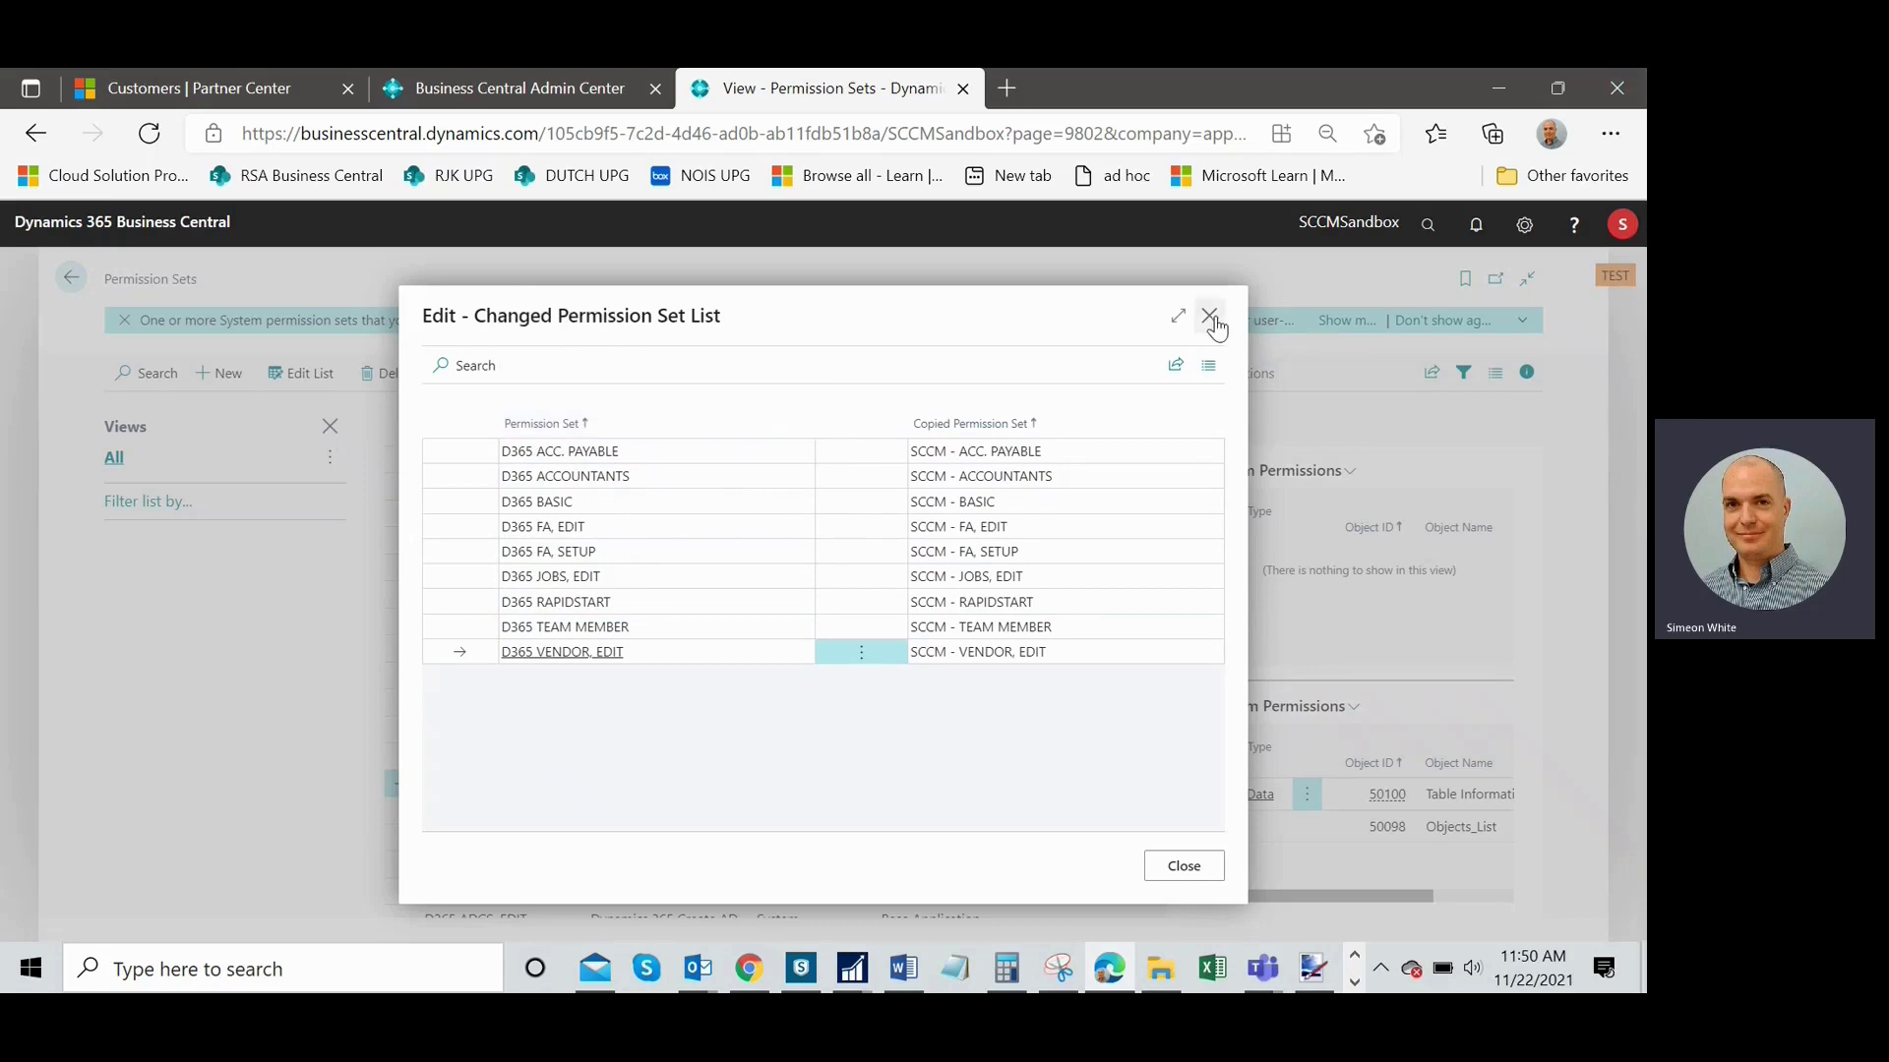
{"action": "key", "text": "Escape"}
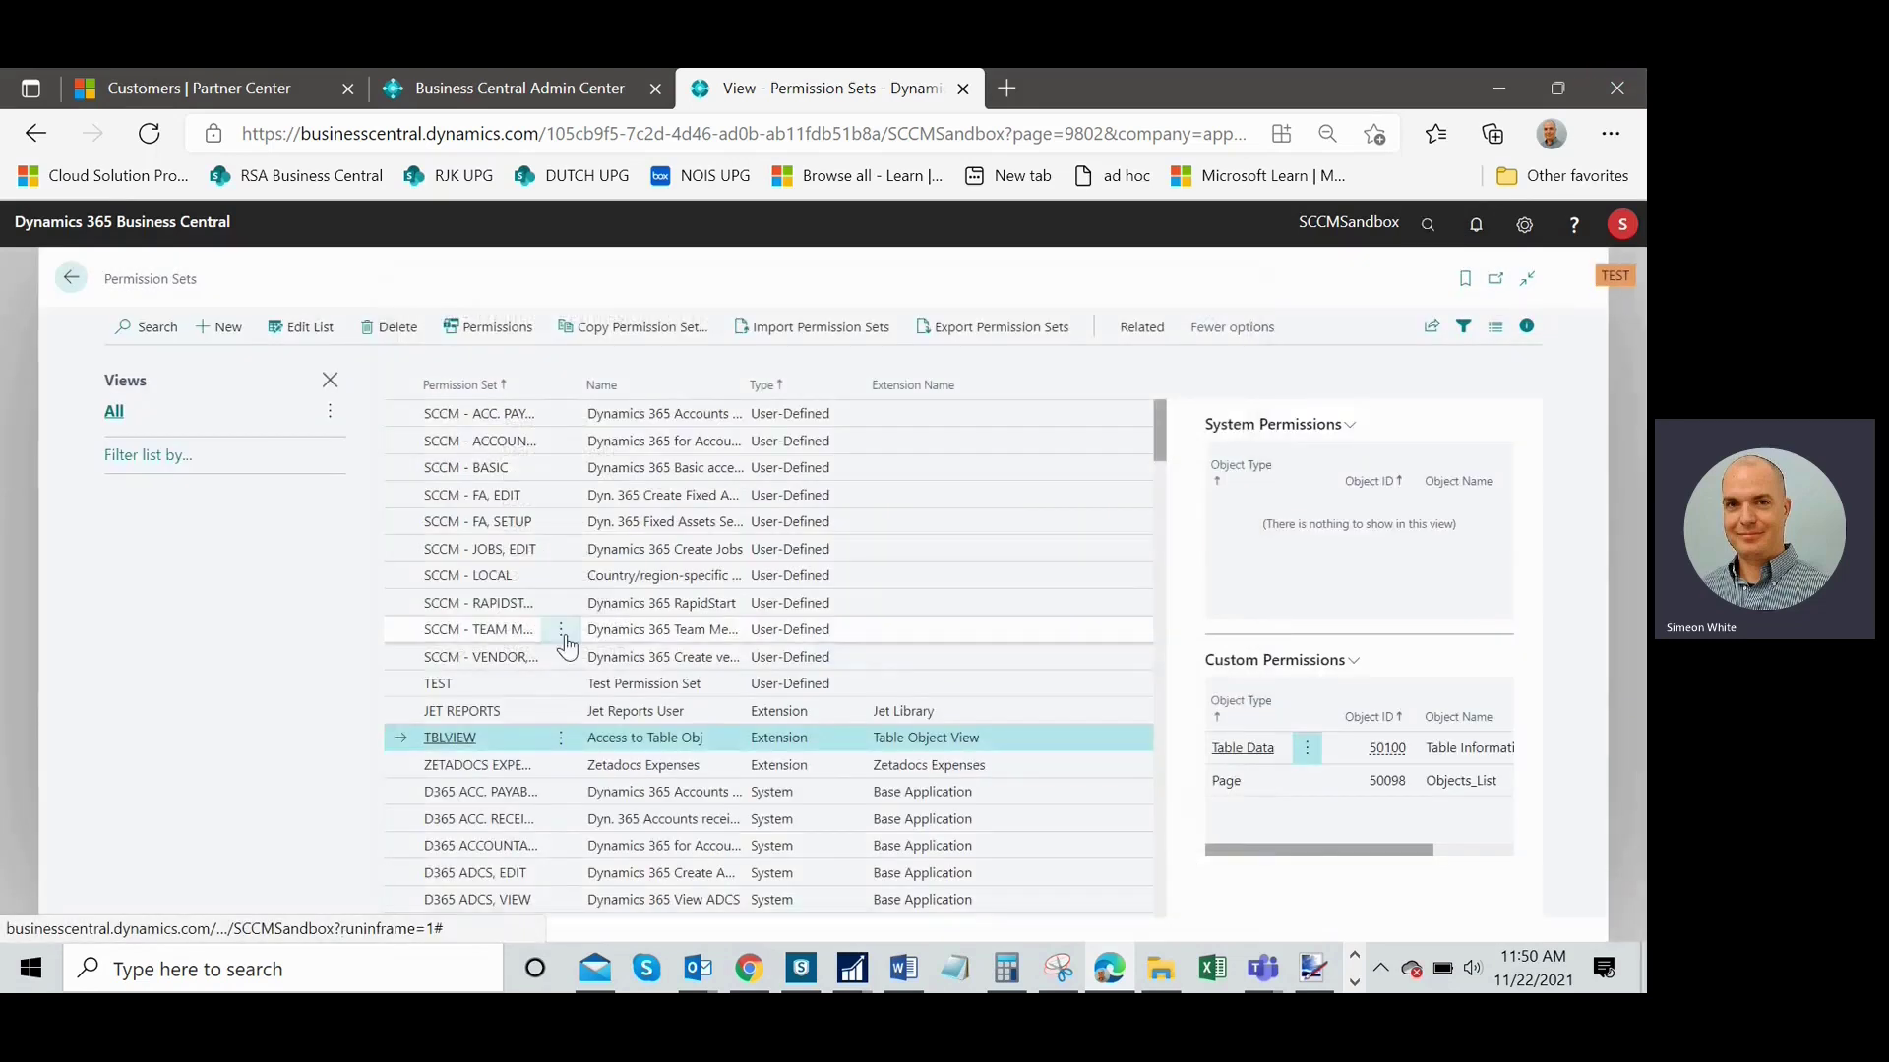
- Open the permissions of the D365 ACC. PAYABLE system permission set
{"action": "scroll", "coordinate": [546, 610], "scroll_direction": "down", "scroll_amount": 4}
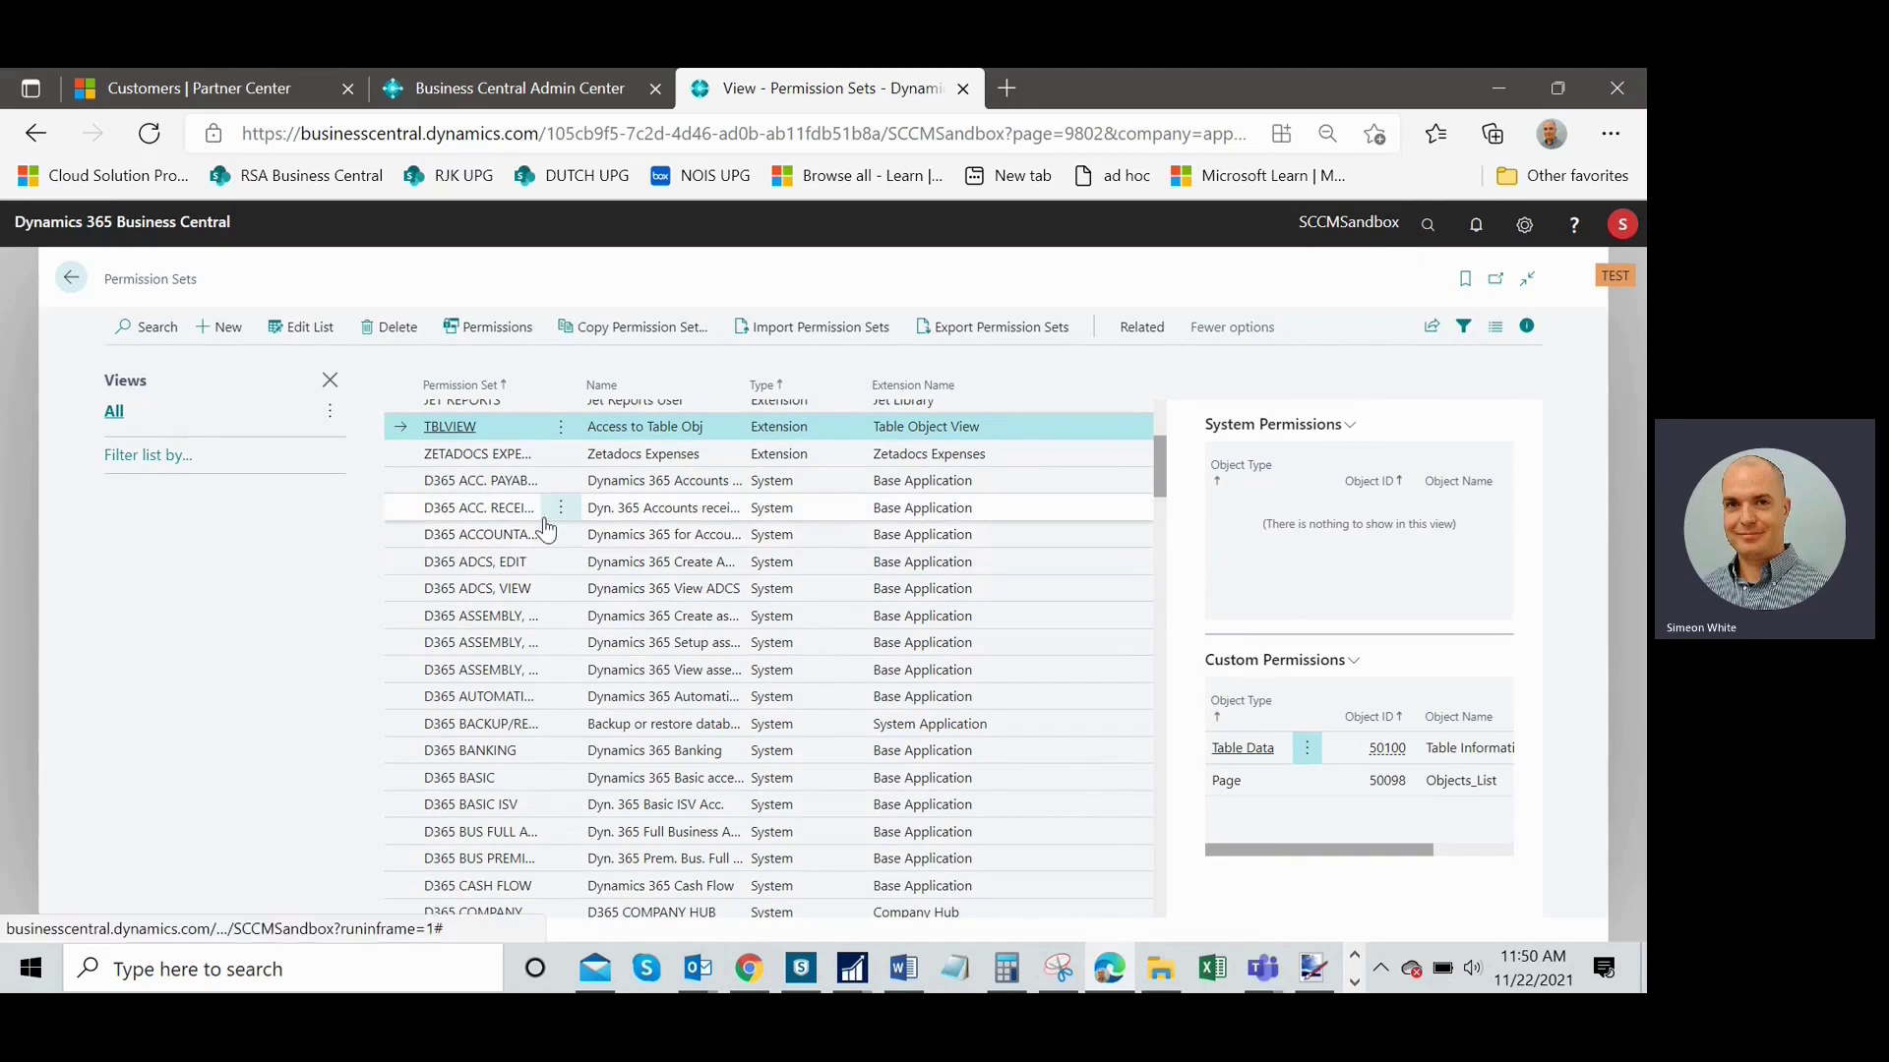
{"action": "left_click", "coordinate": [616, 475]}
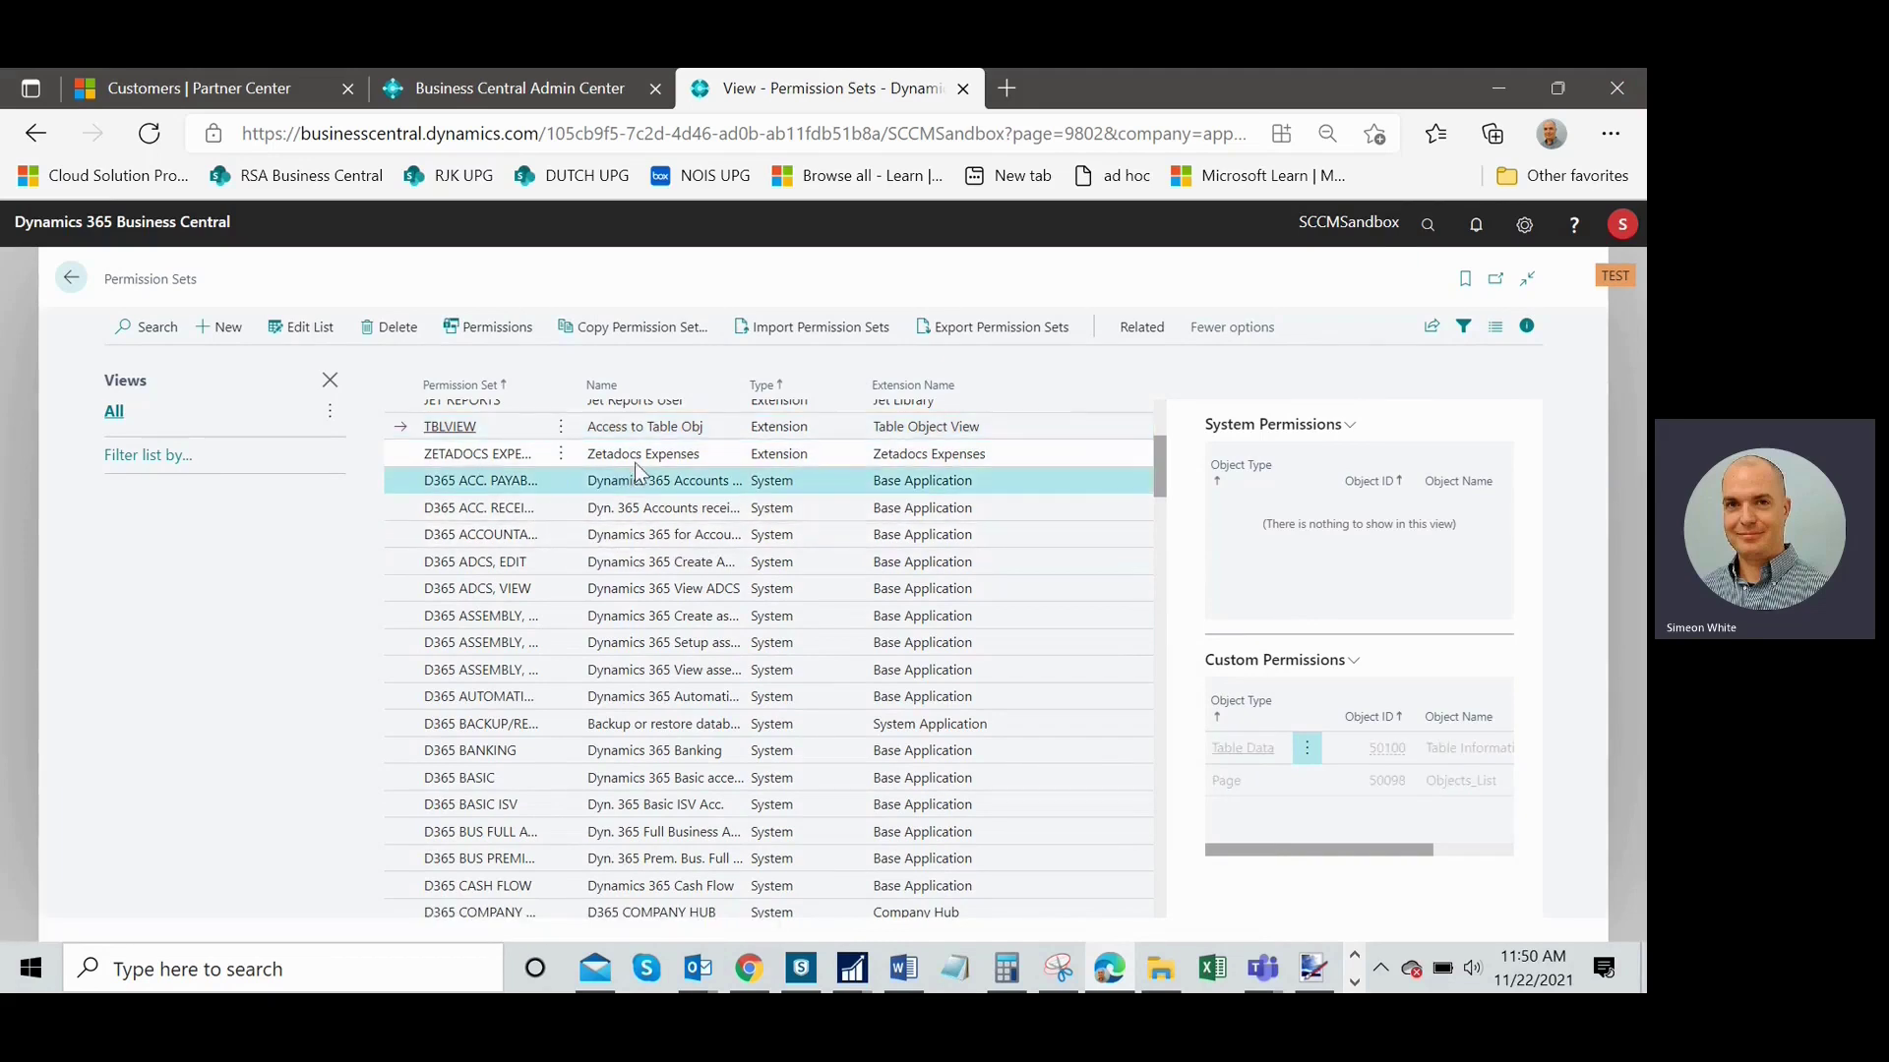
{"action": "left_click", "coordinate": [497, 333]}
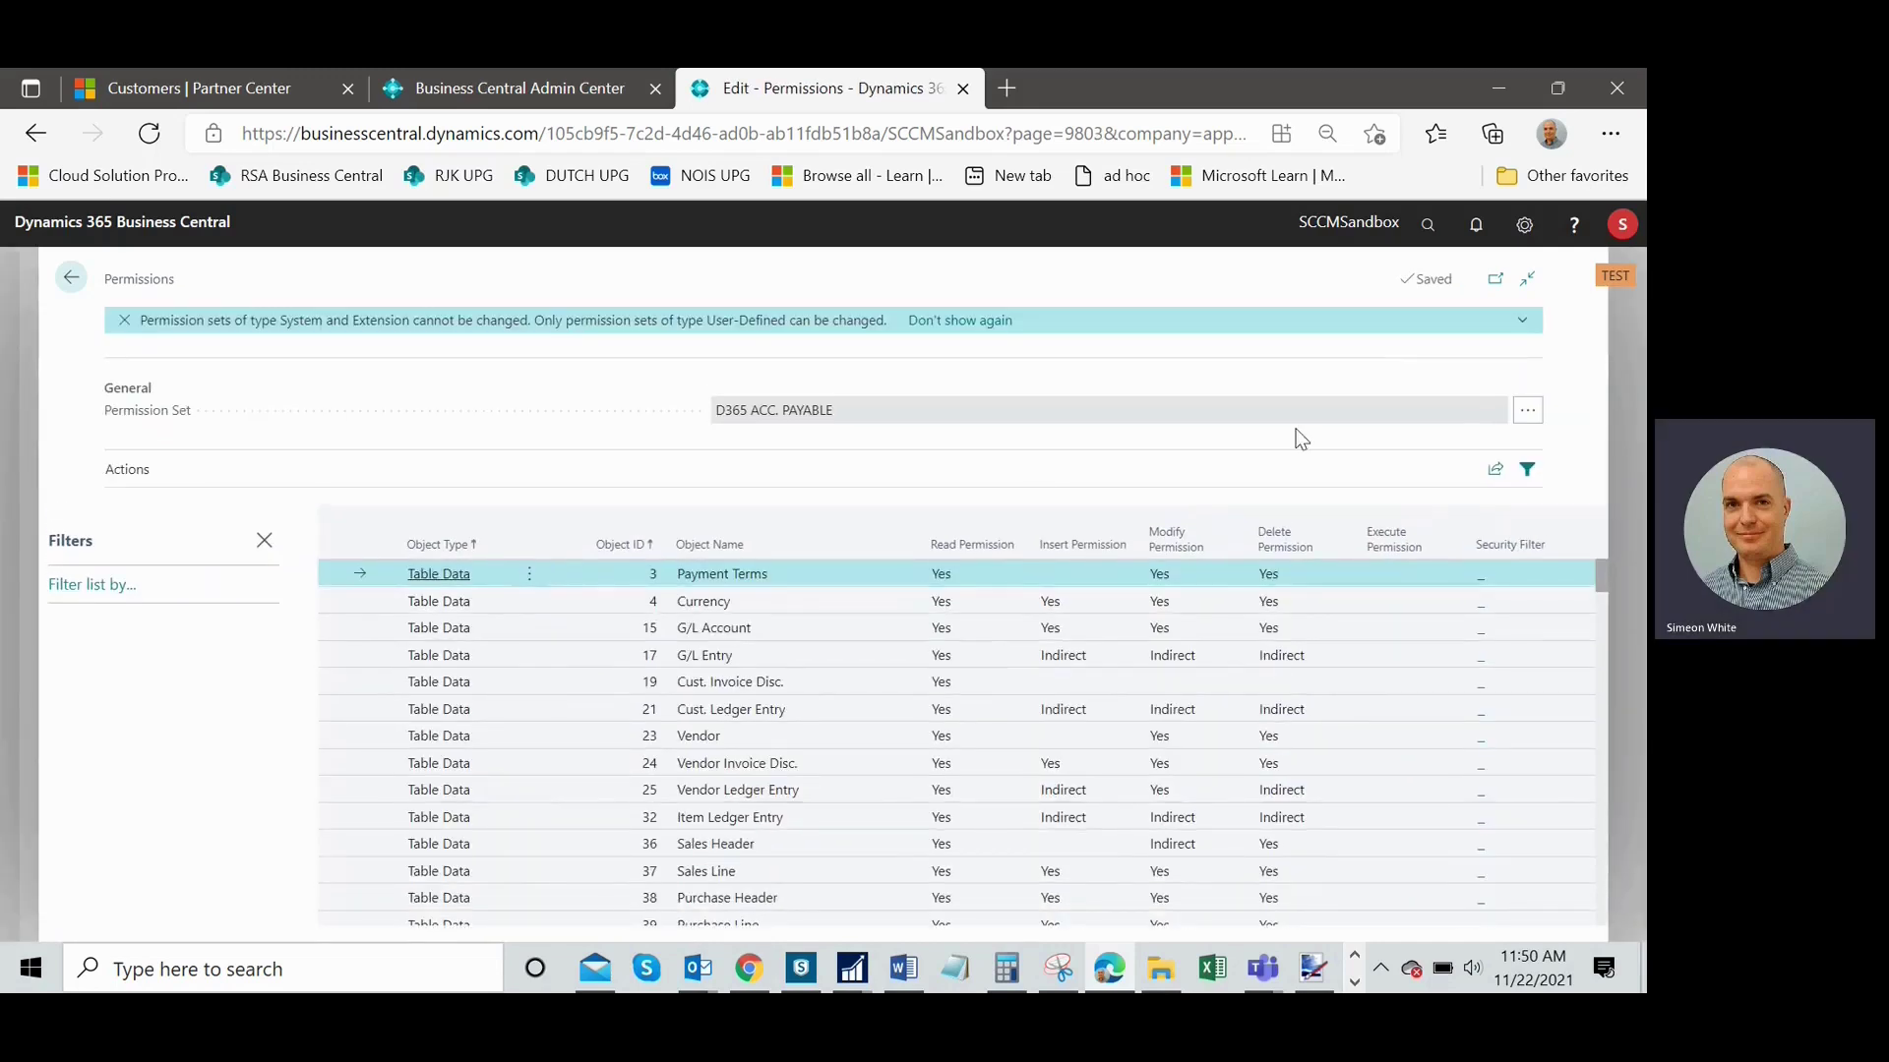
- Export the D365 ACC. PAYABLE permissions list to Excel using 'Open in Excel'
{"action": "left_click", "coordinate": [1427, 228]}
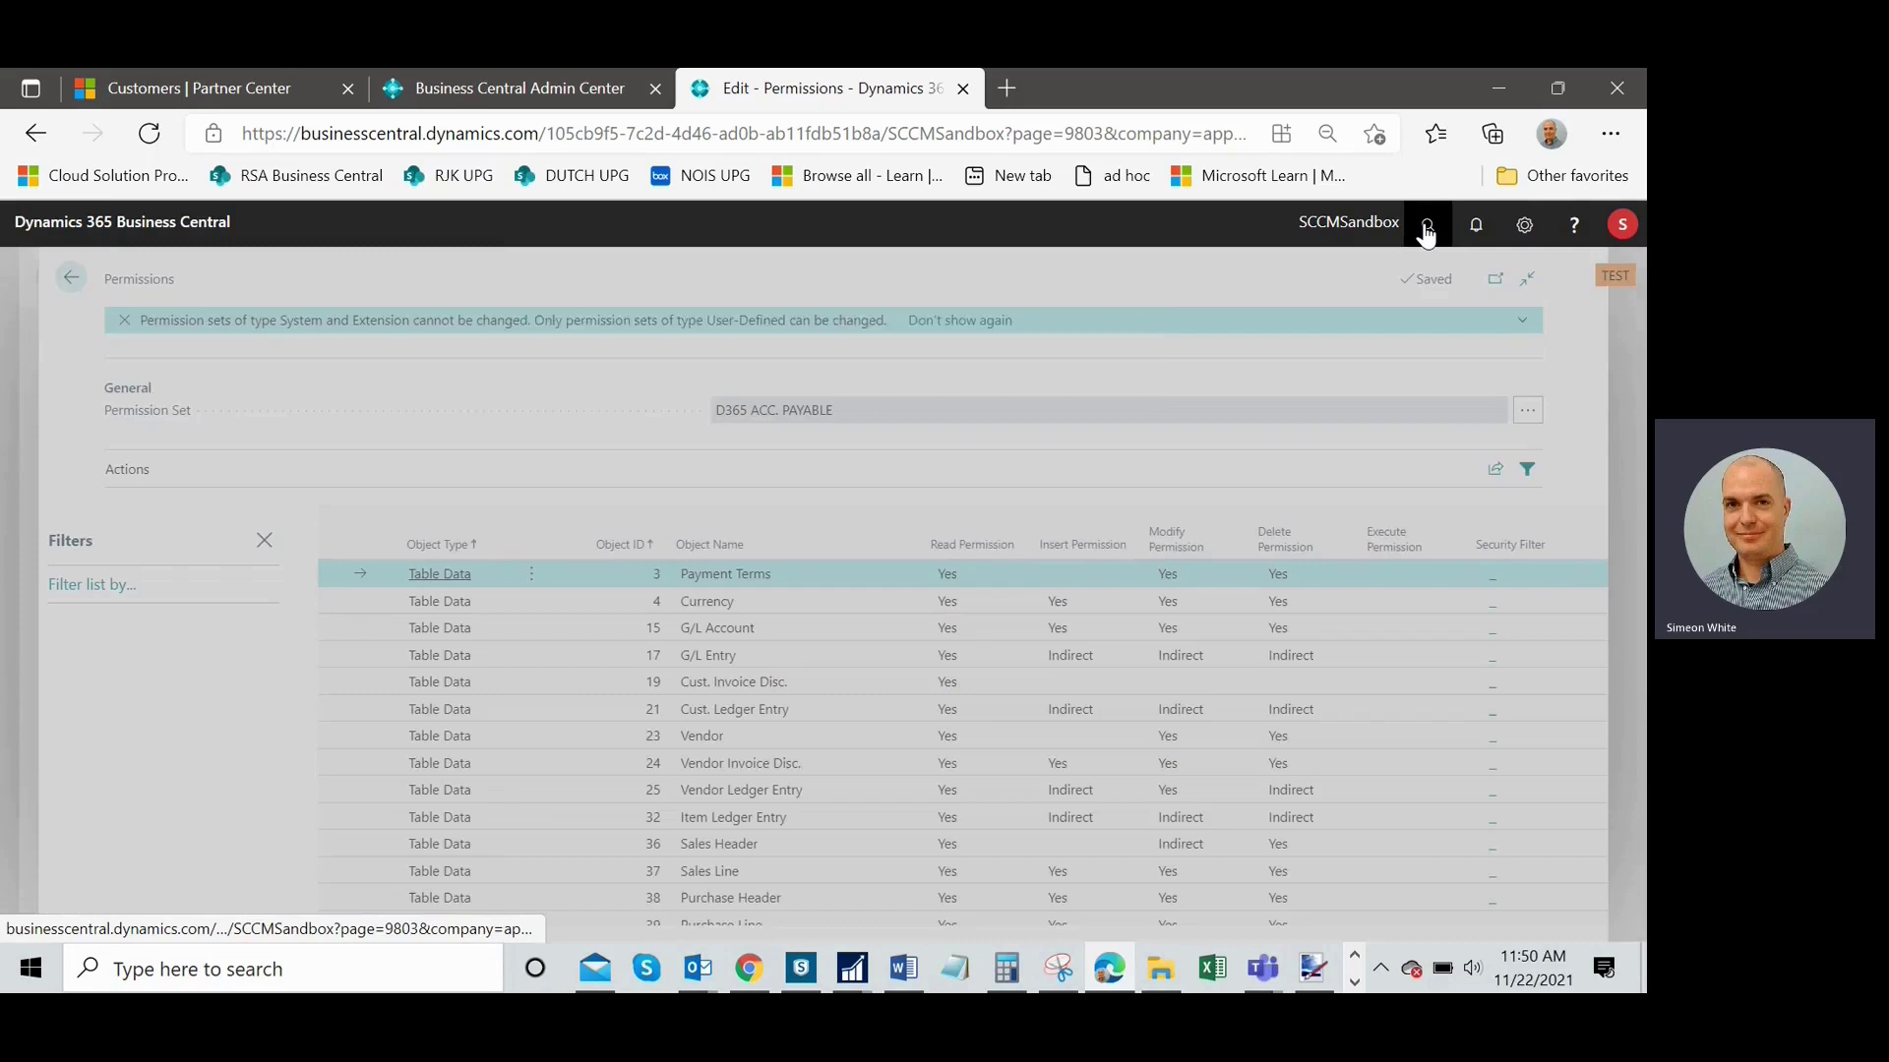
{"action": "type", "text": "open i"}
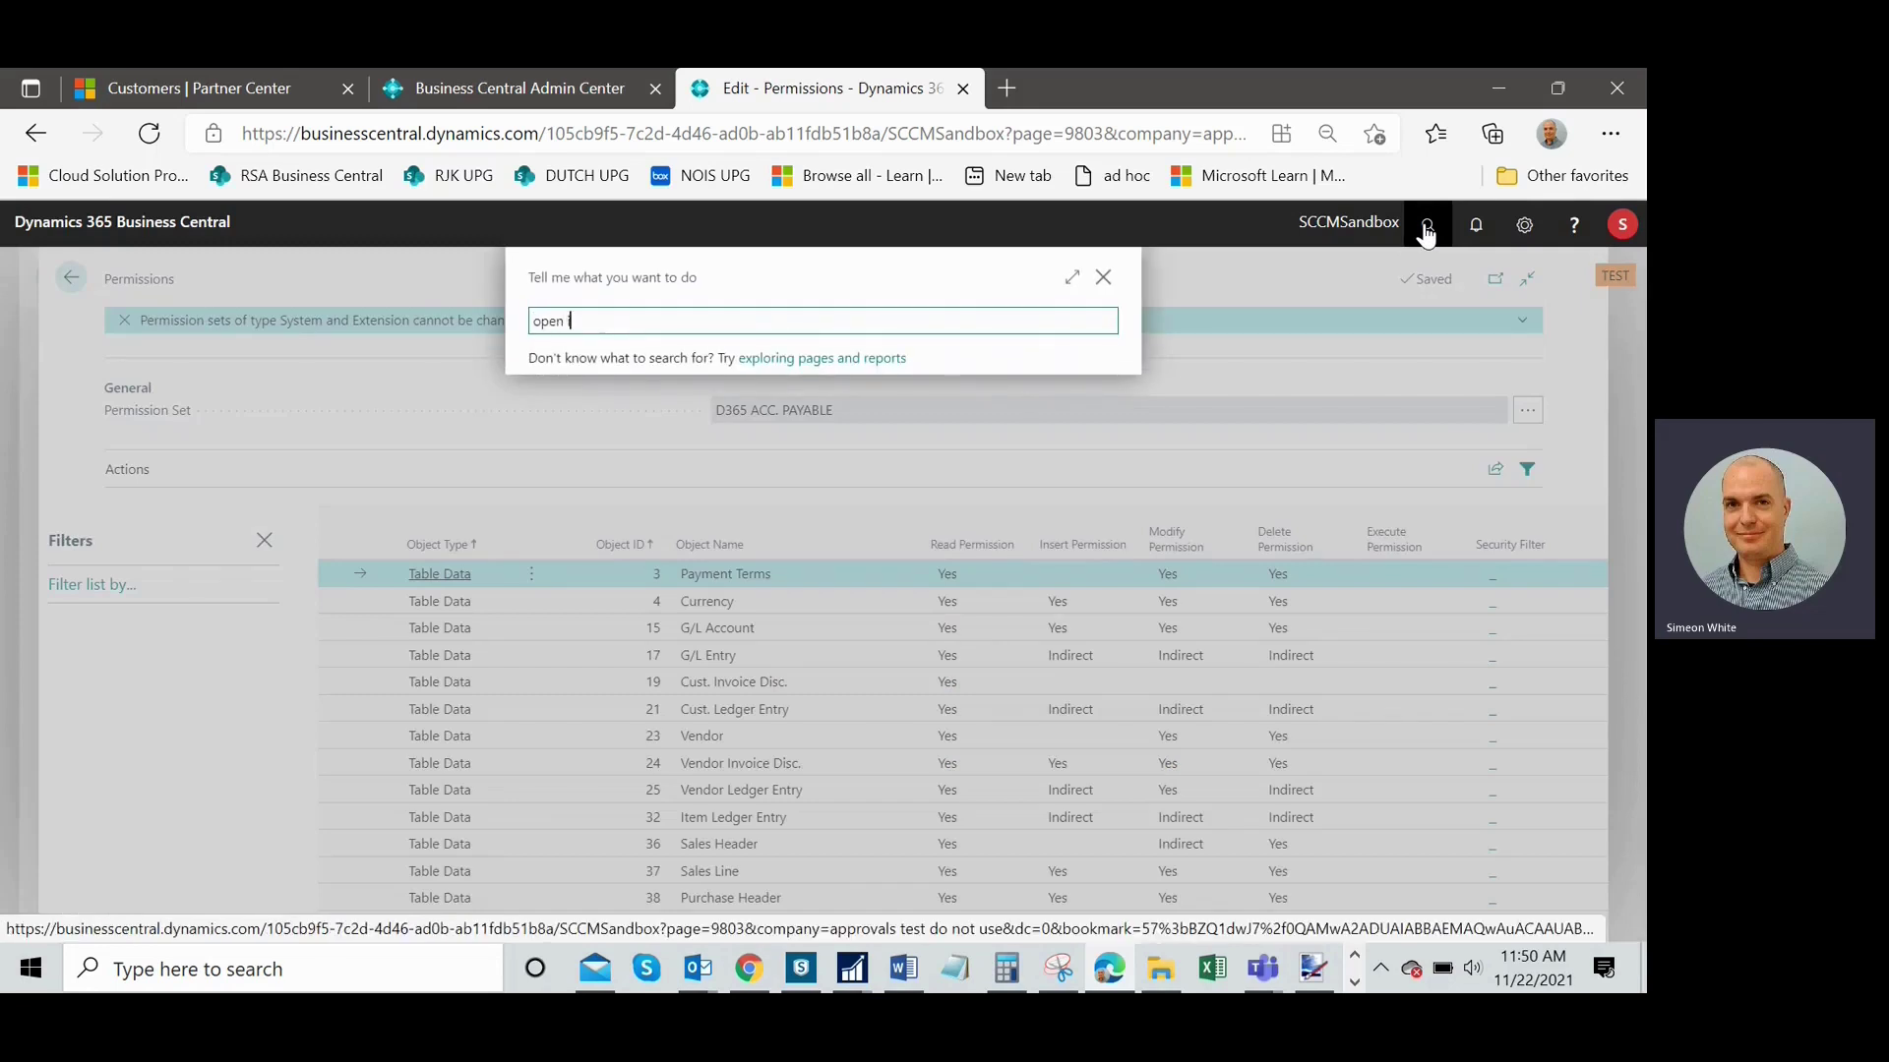
{"action": "type", "text": "n exce"}
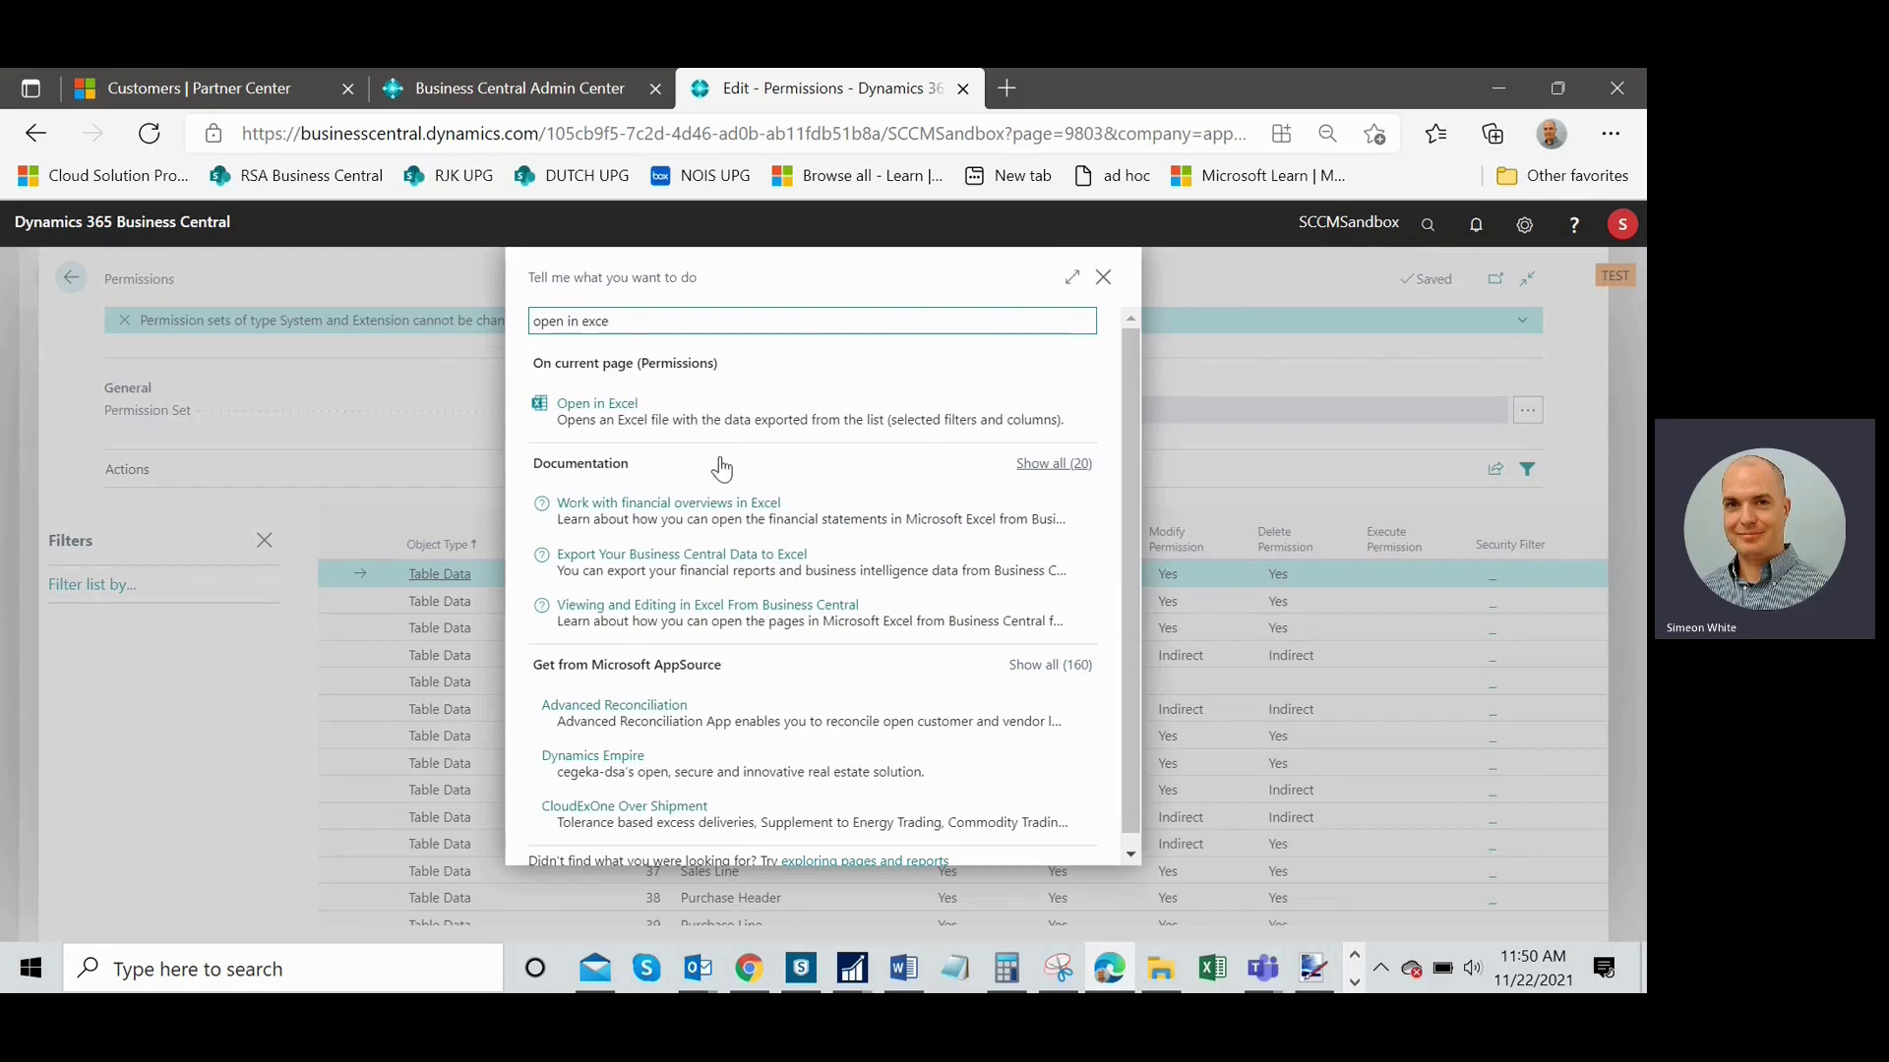
{"action": "left_click", "coordinate": [624, 414]}
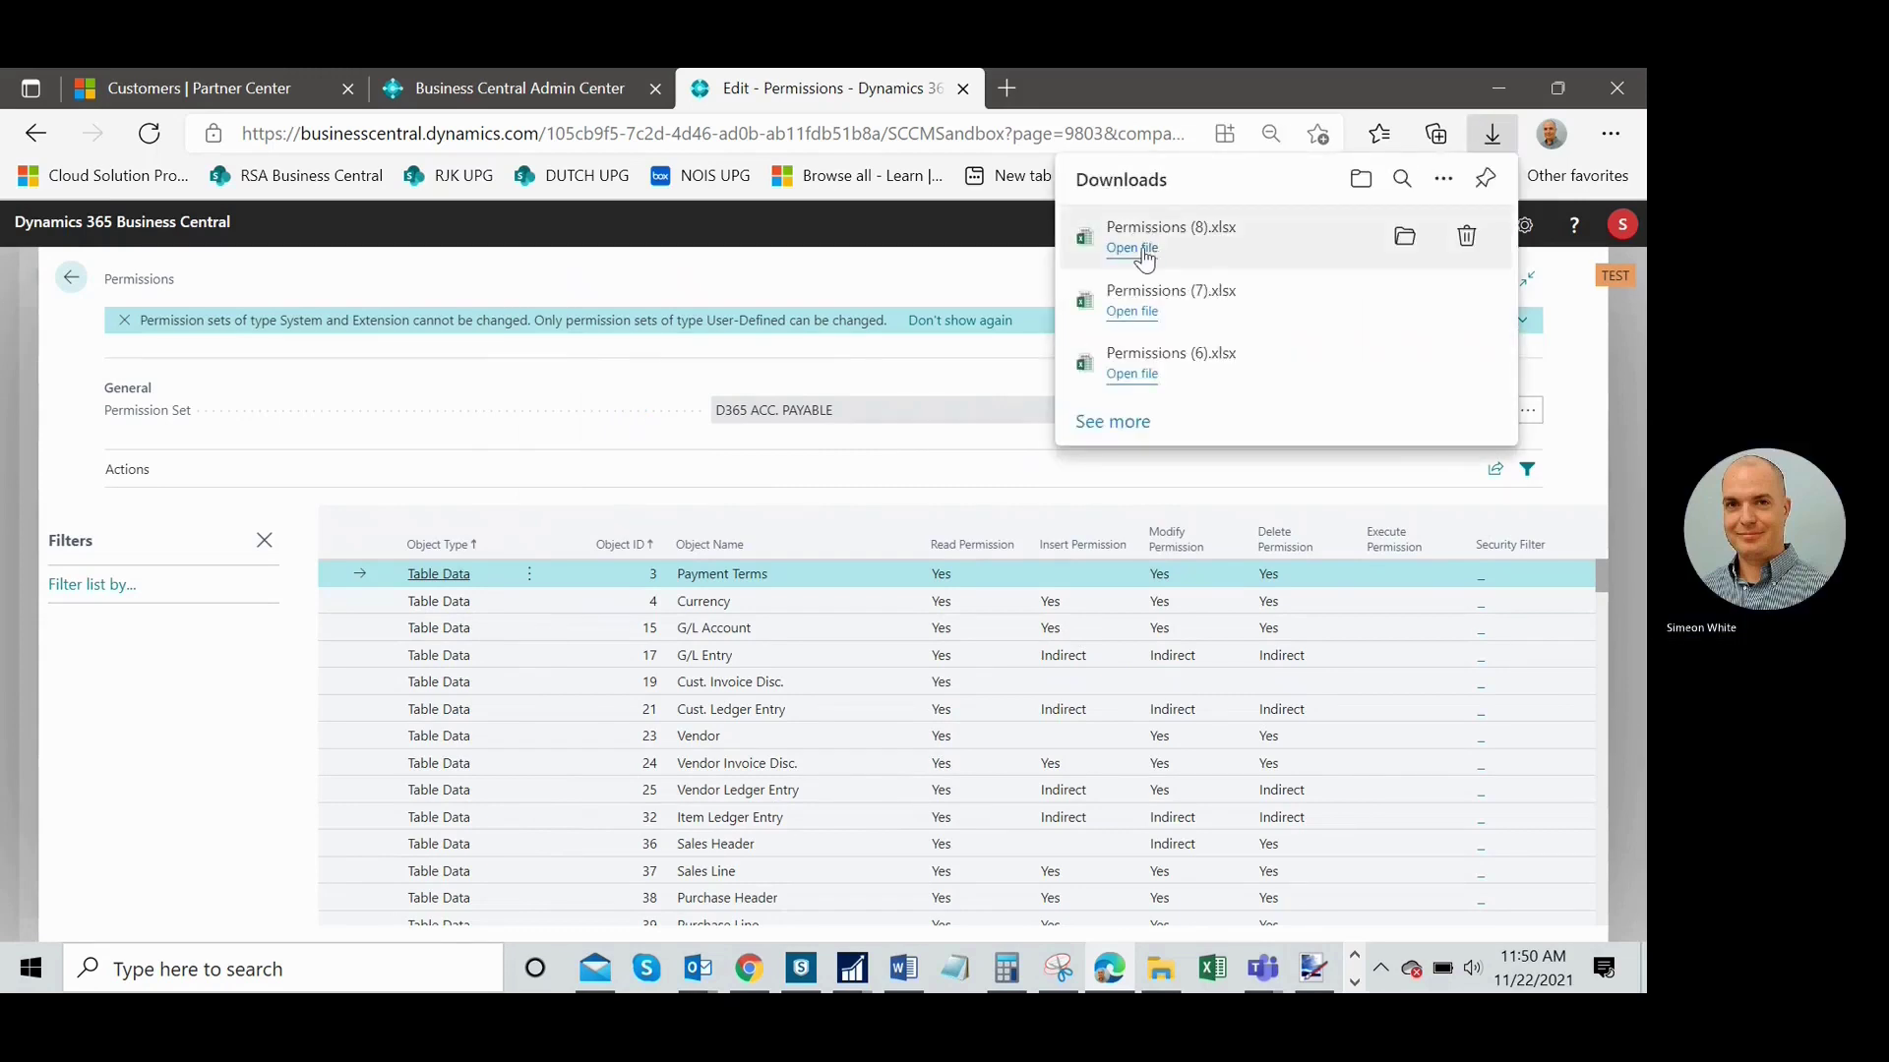
- Open the downloaded Permissions (8).xlsx, then bring Business Central back to the front
{"action": "left_click", "coordinate": [1141, 249]}
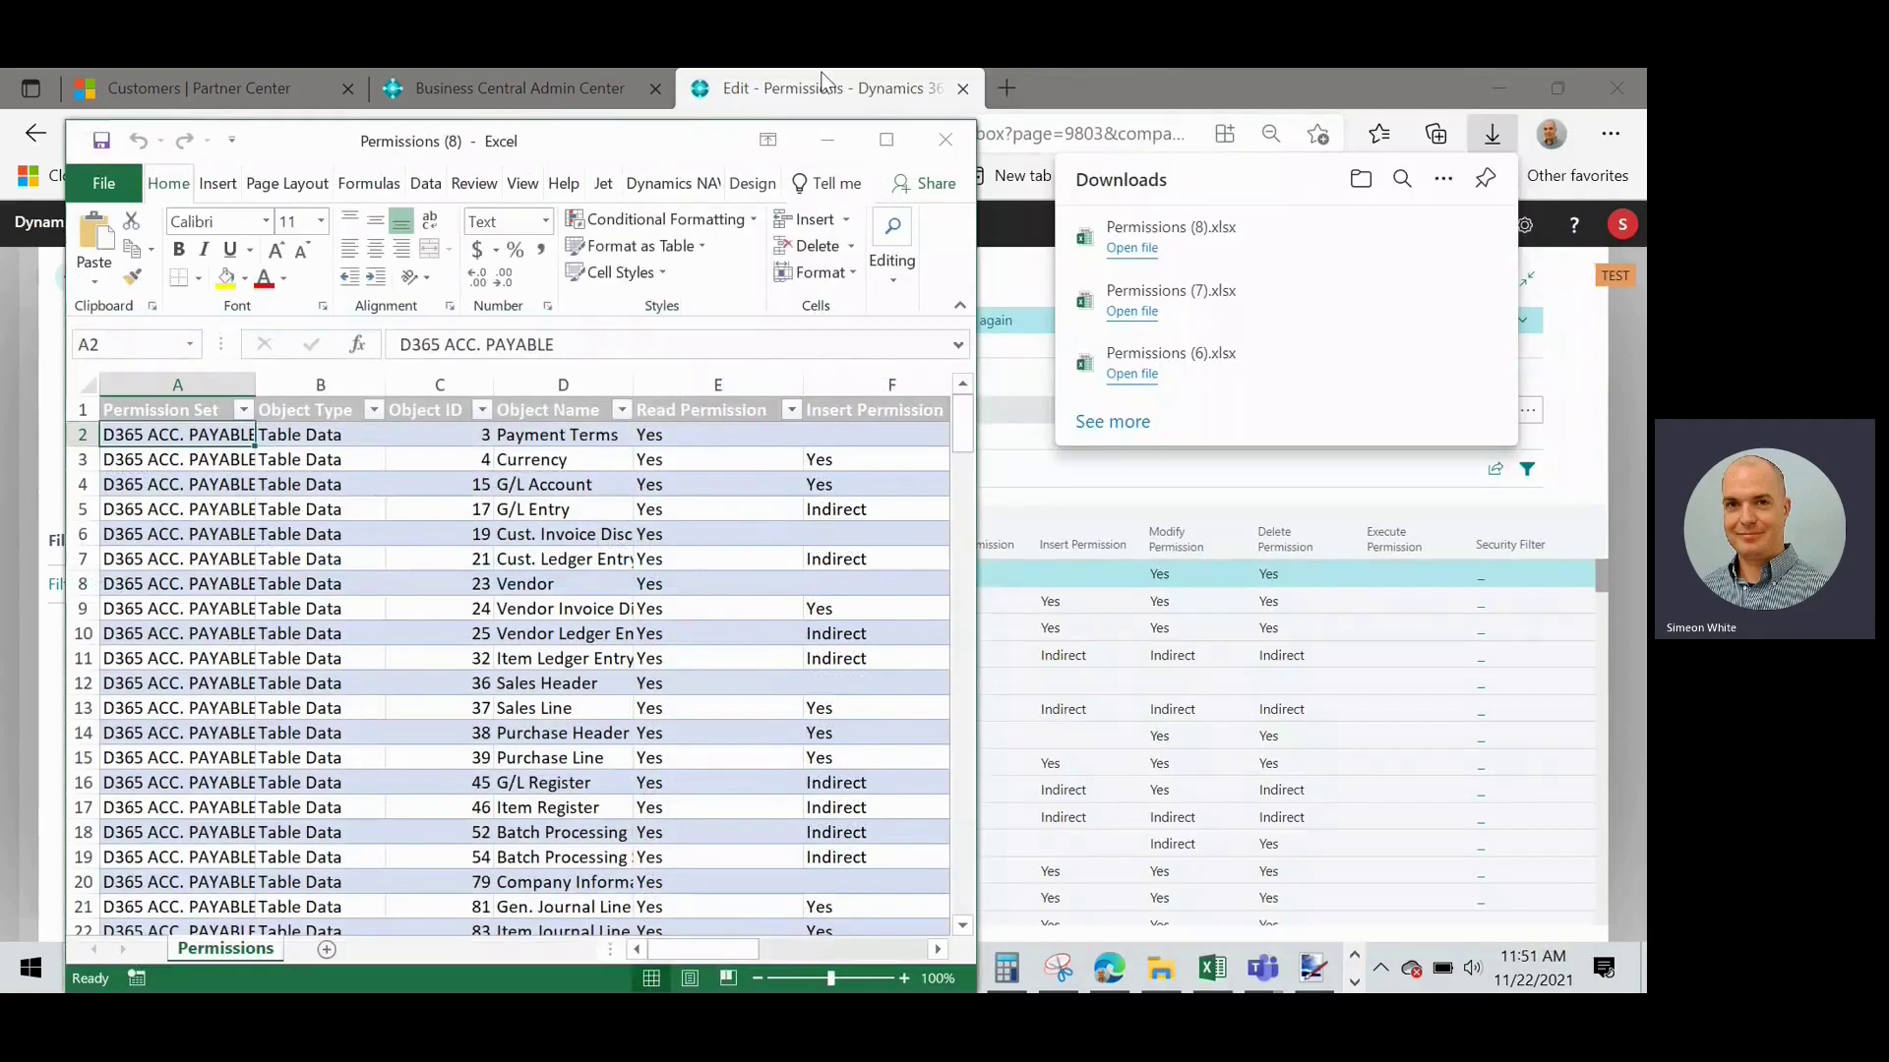
{"action": "left_click", "coordinate": [1334, 349]}
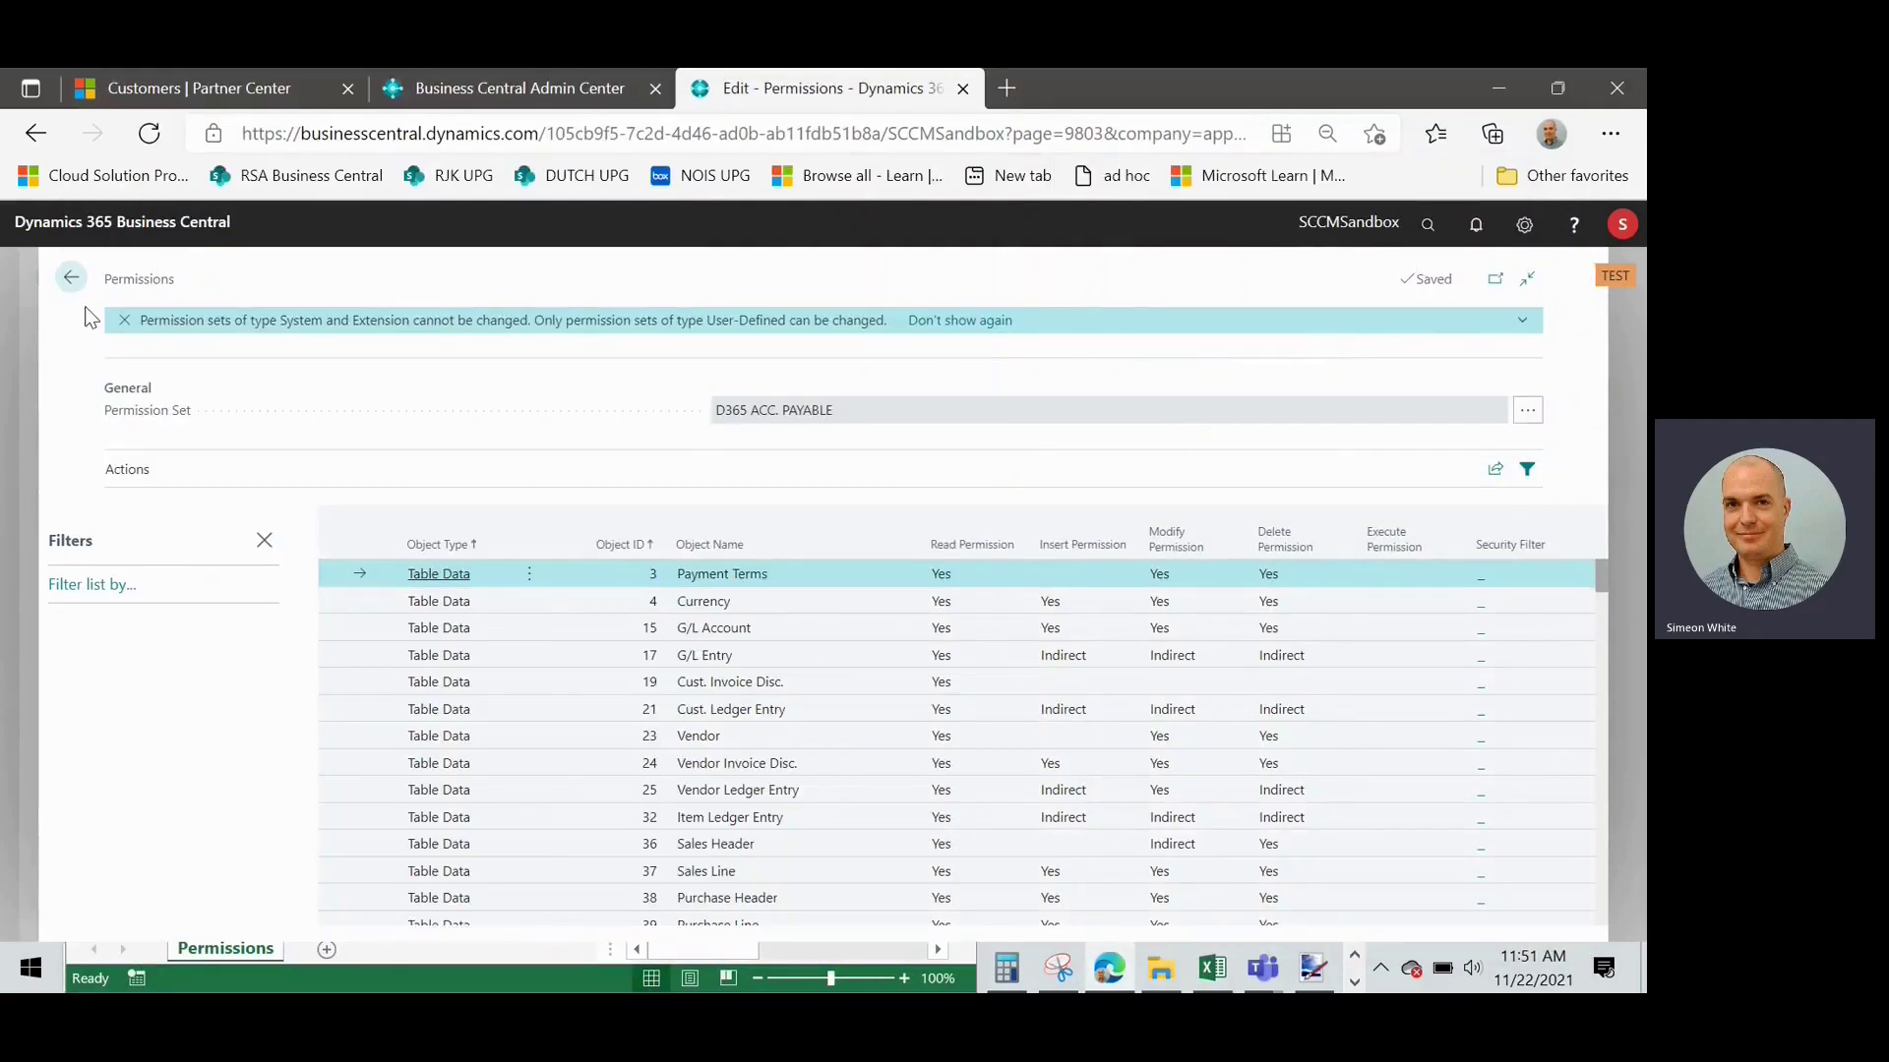
- Find the SCCM - ACC. PAYABLE custom set and open its permissions
{"action": "left_click", "coordinate": [71, 278]}
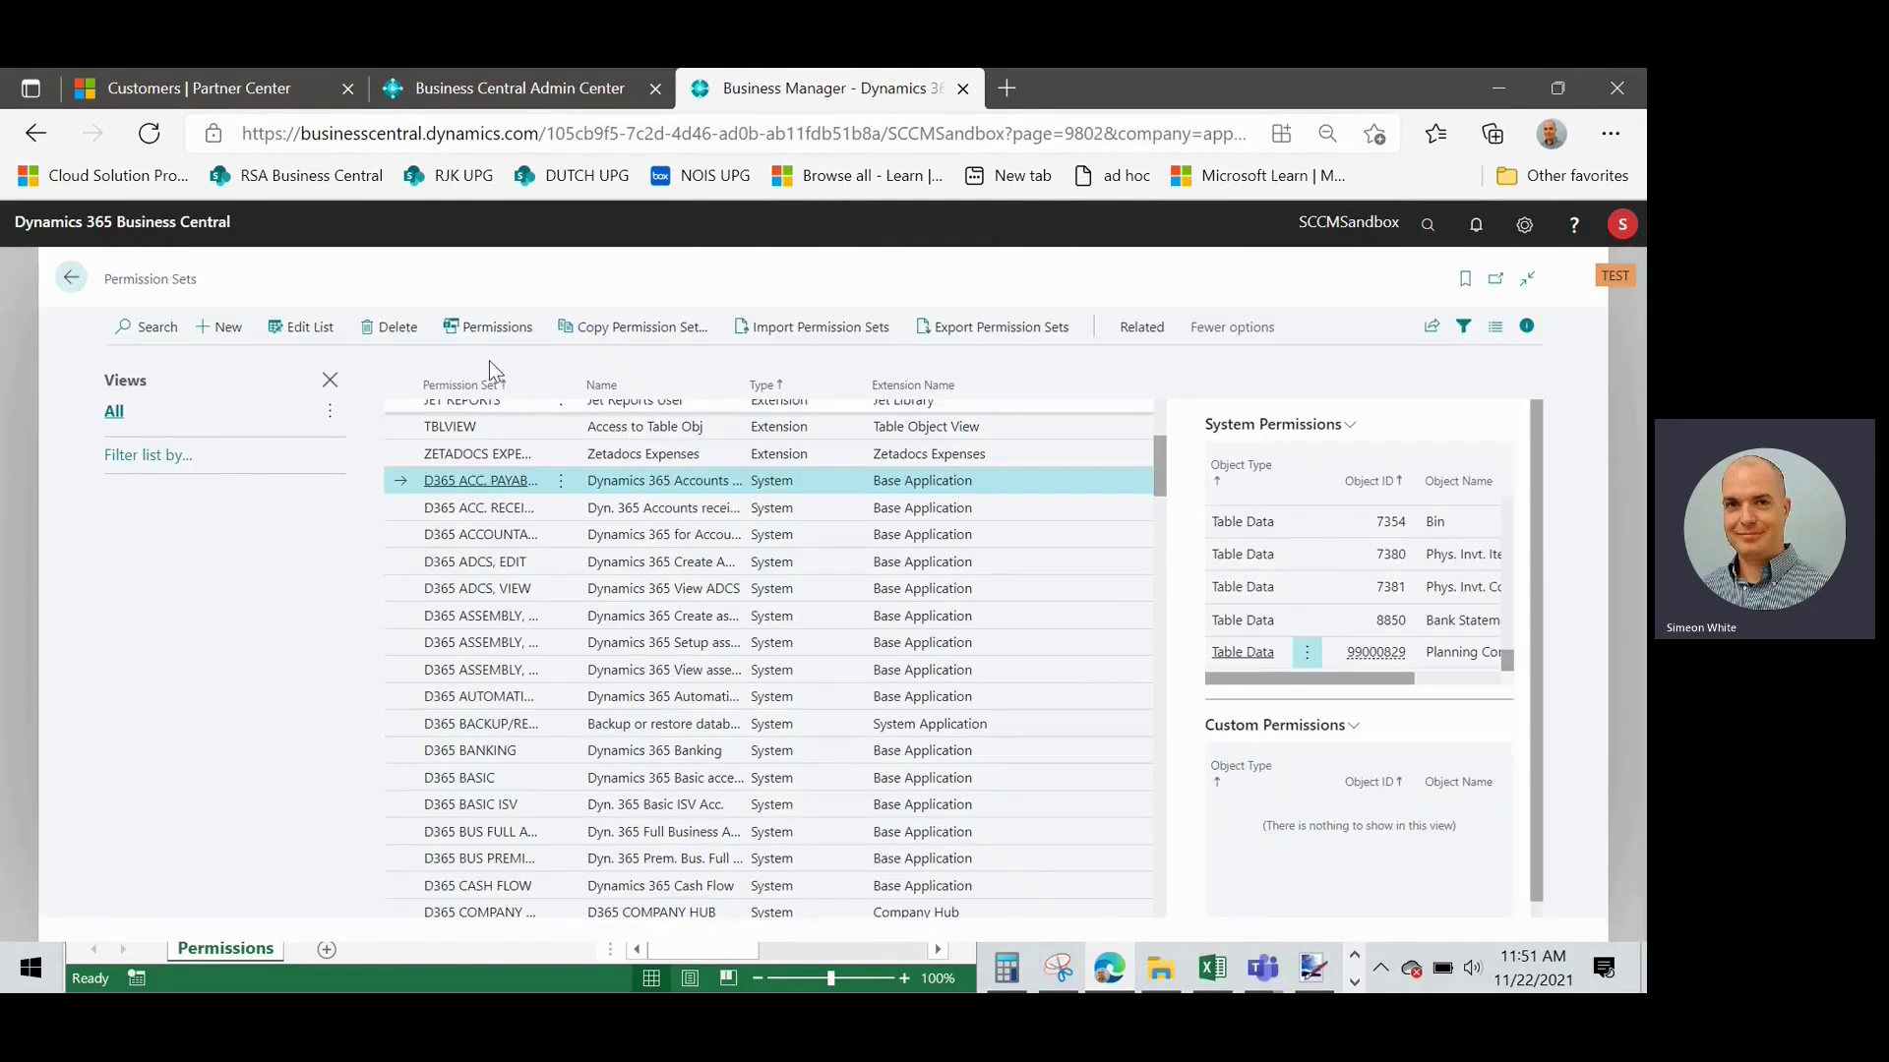
{"action": "left_click", "coordinate": [150, 326]}
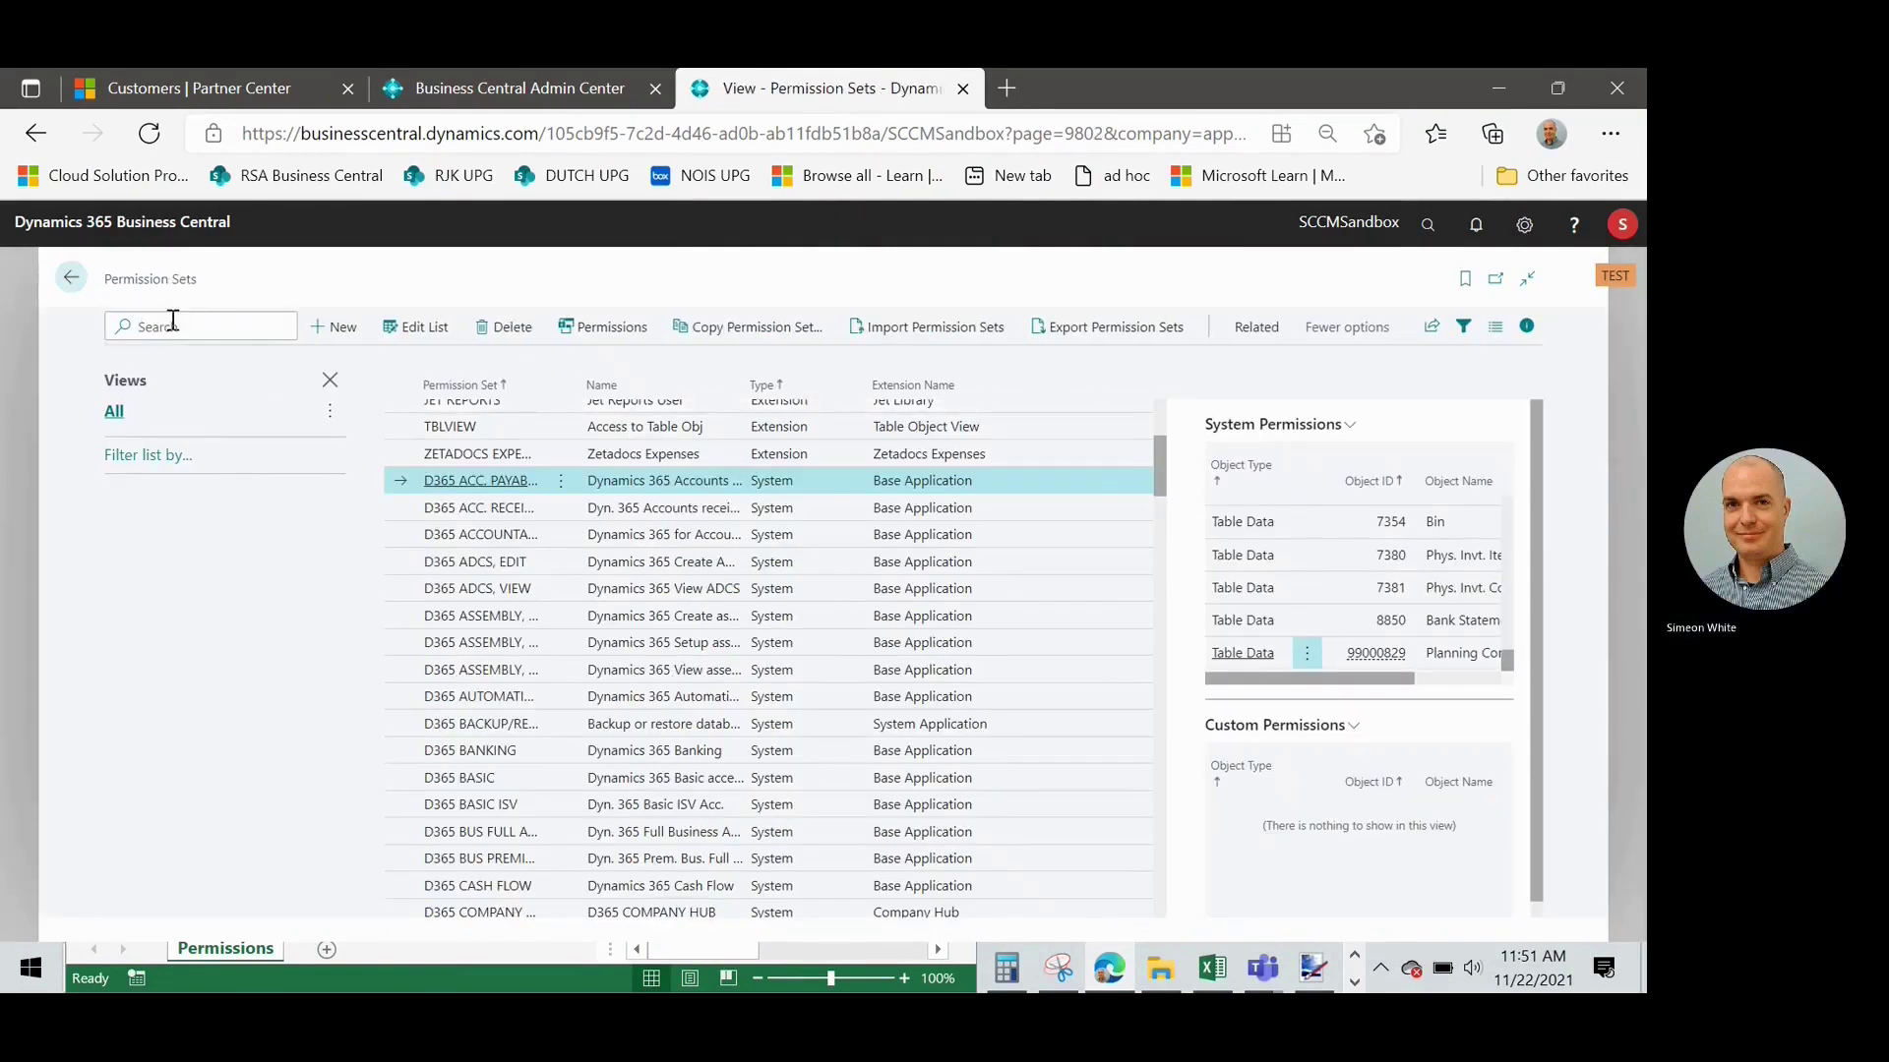
{"action": "type", "text": "sccm"}
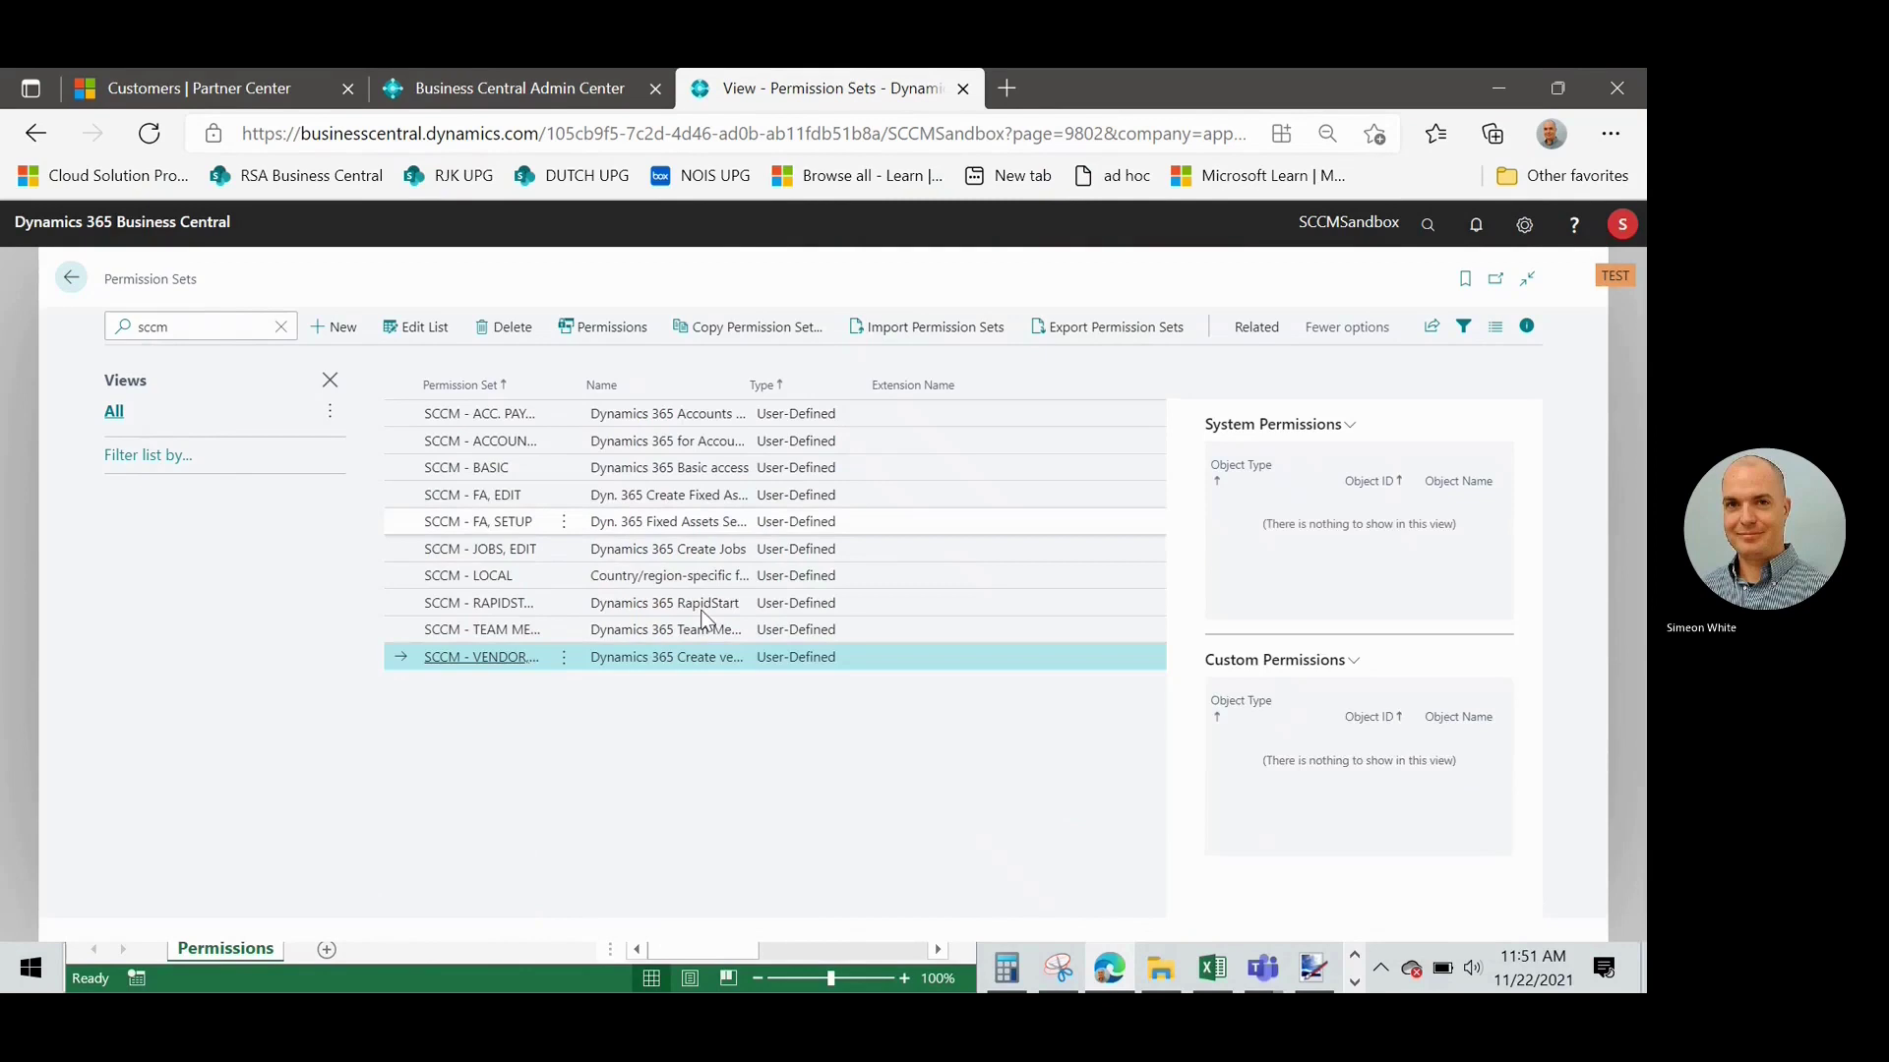
{"action": "left_click", "coordinate": [780, 421]}
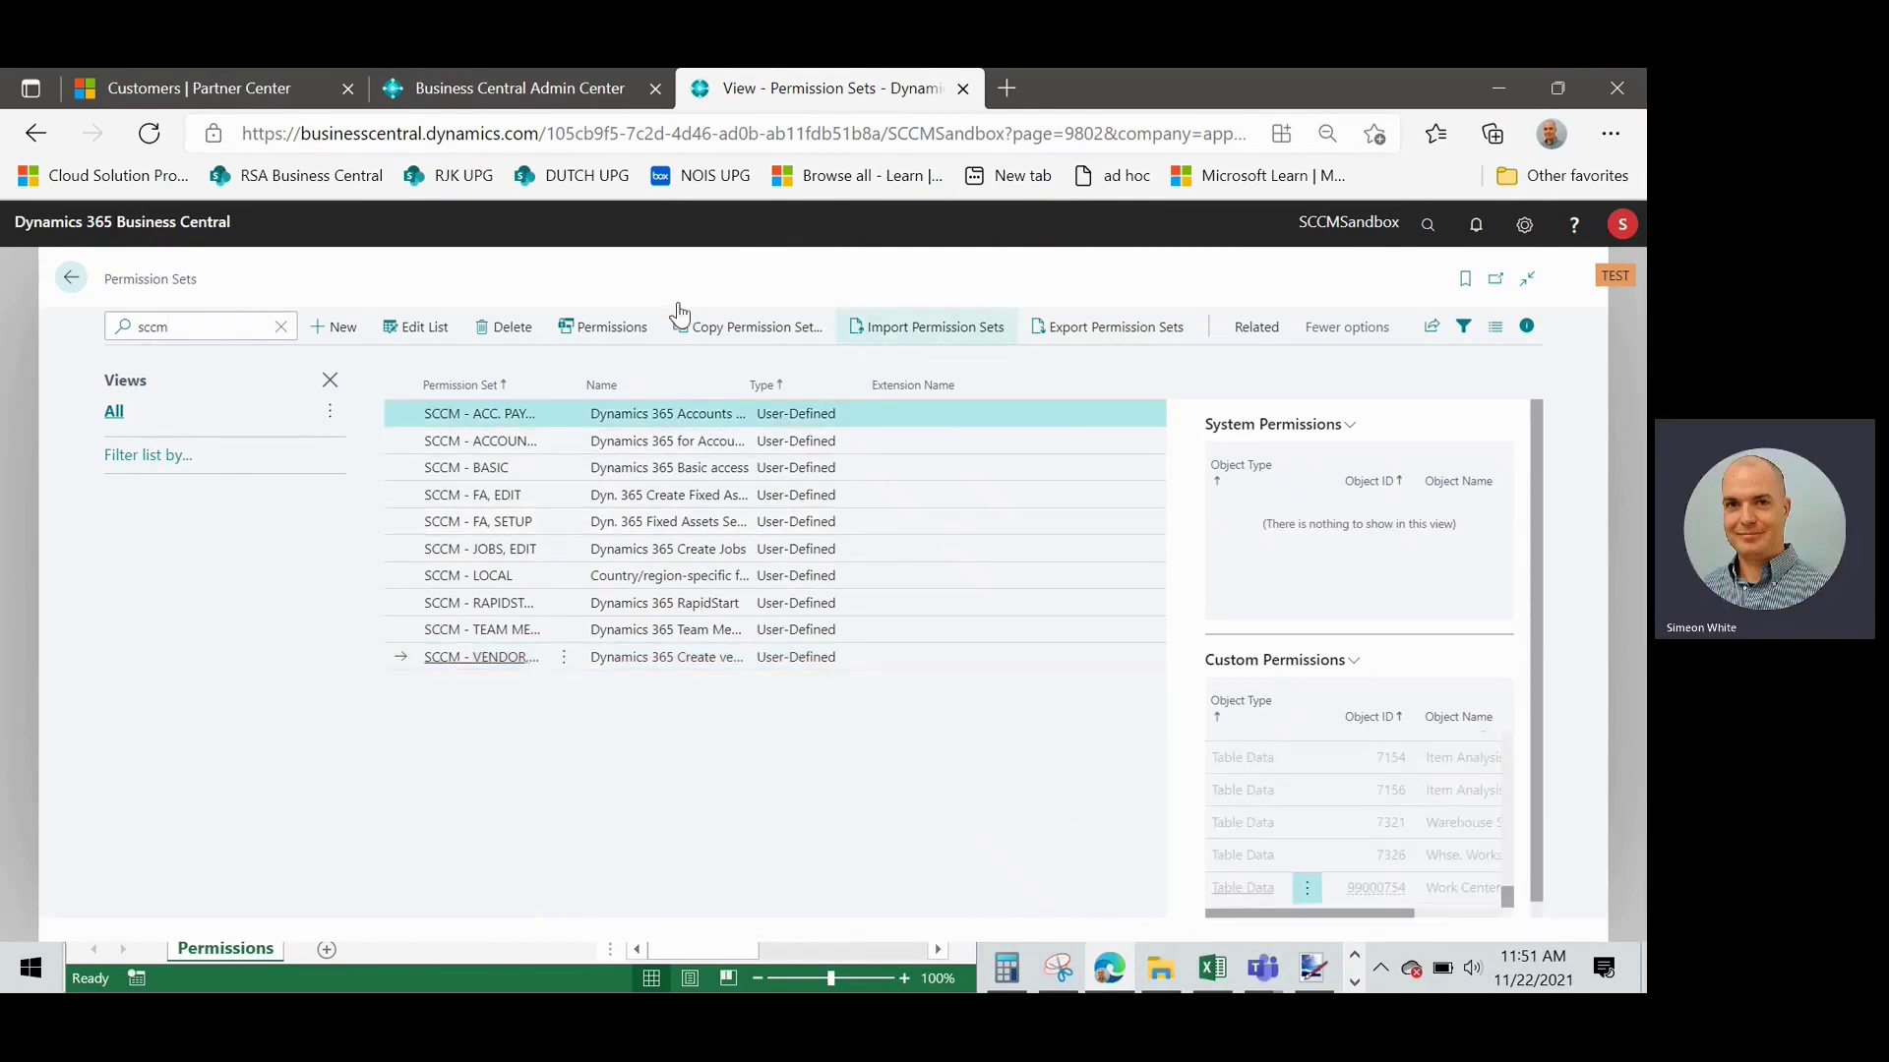
{"action": "left_click", "coordinate": [611, 327]}
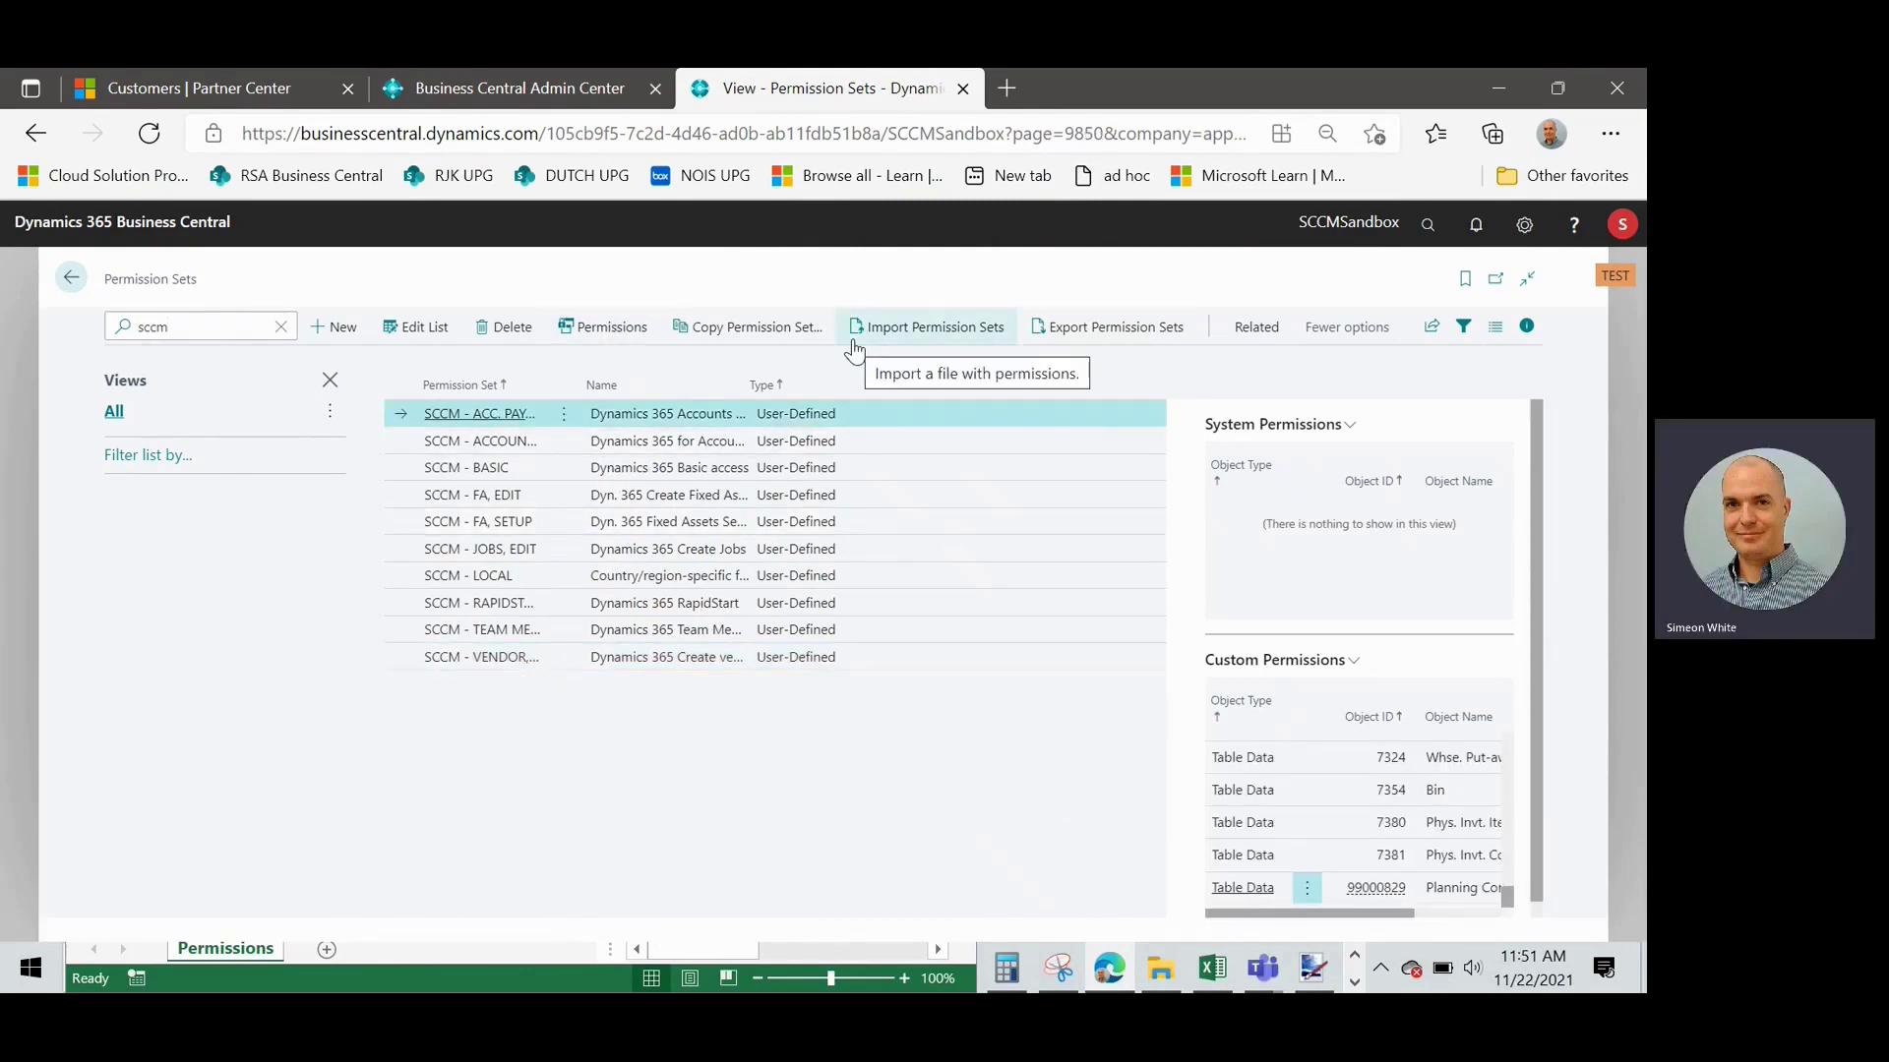
- Export the SCCM - ACC. PAYABLE permissions to Excel and open Permissions (9).xlsx
{"action": "left_click", "coordinate": [1425, 232]}
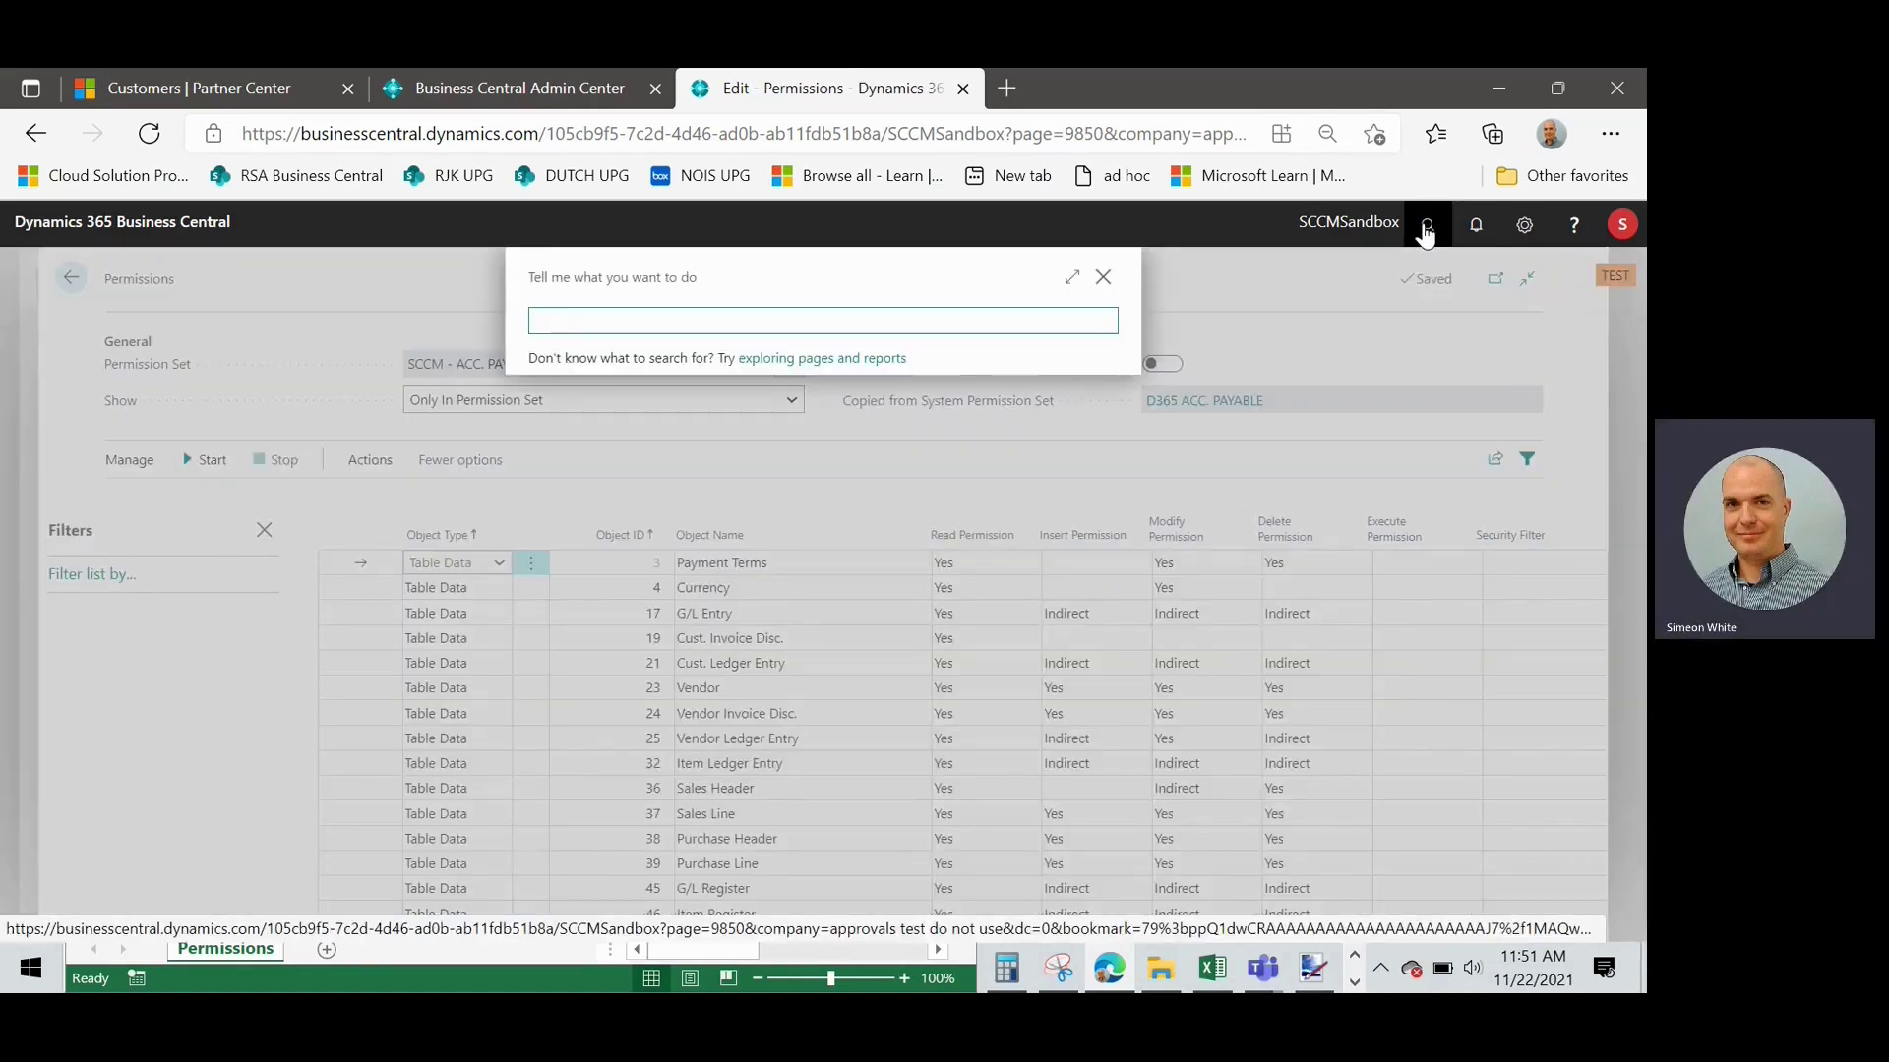
{"action": "type", "text": "open in excel"}
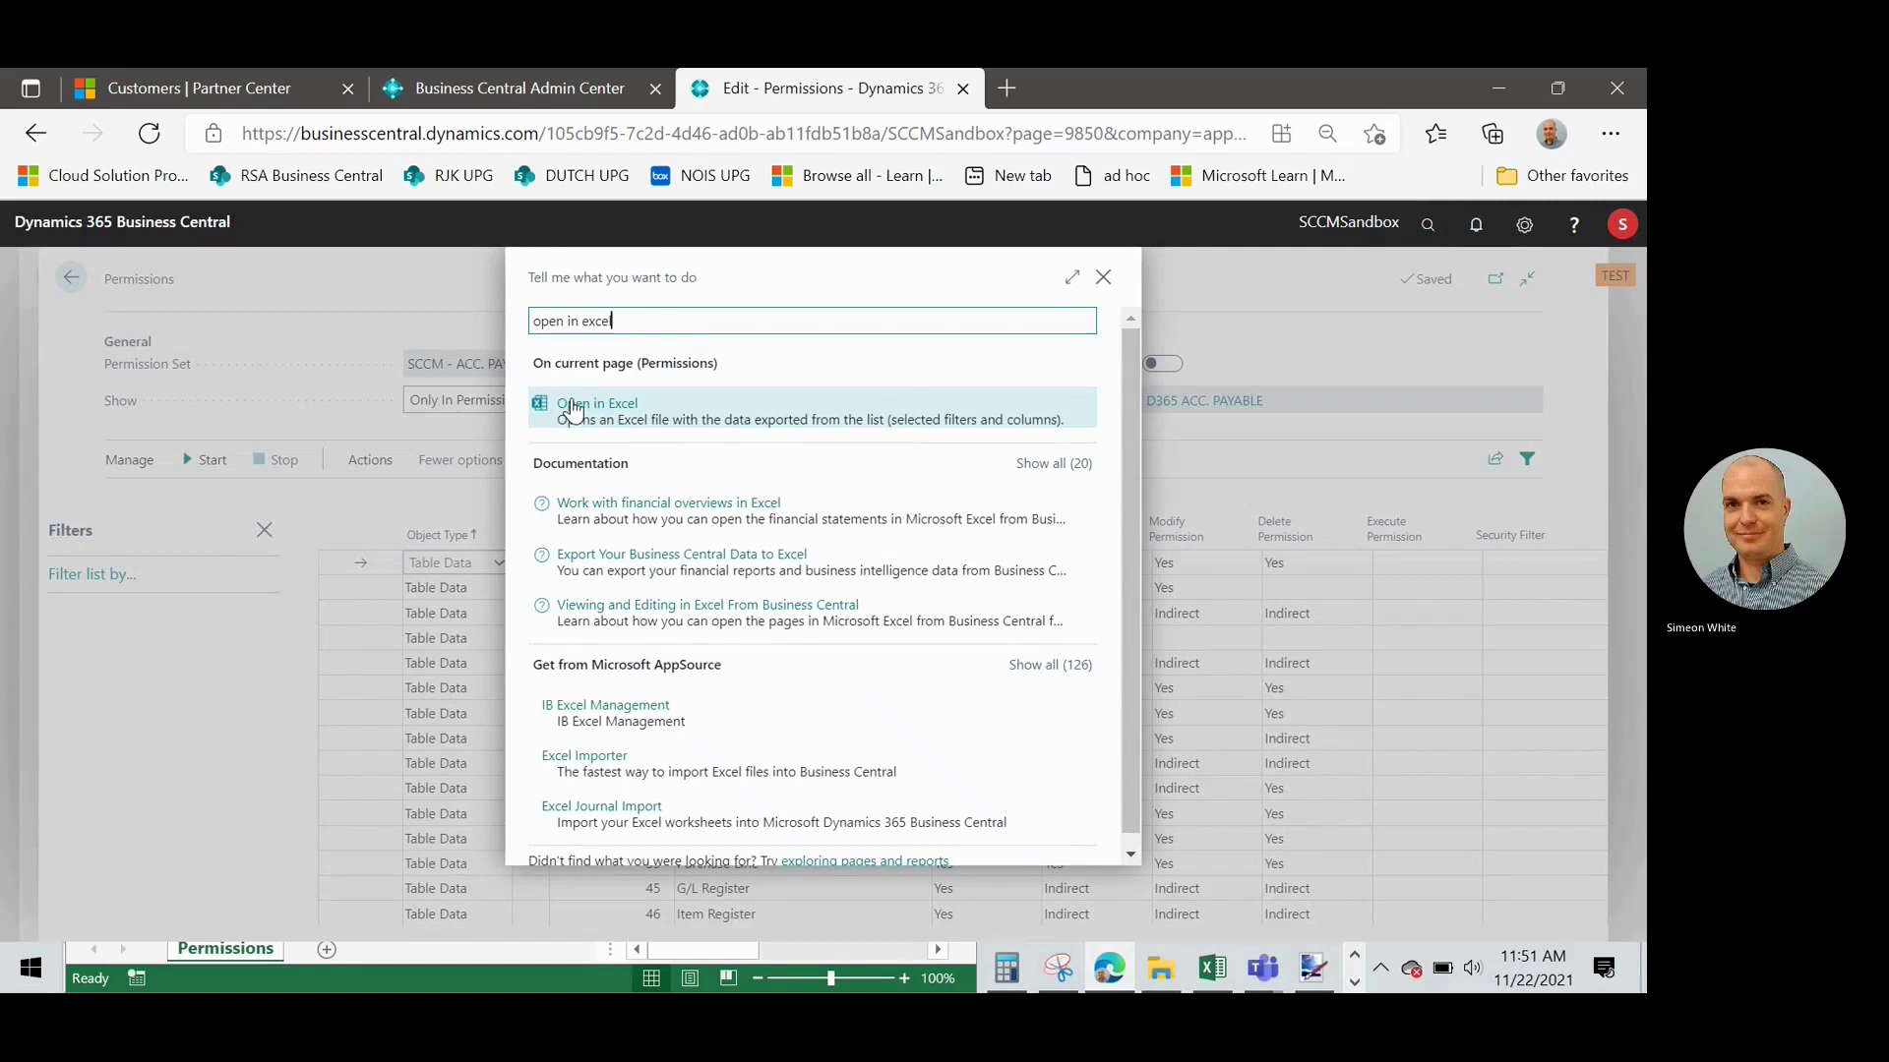
{"action": "left_click", "coordinate": [573, 406]}
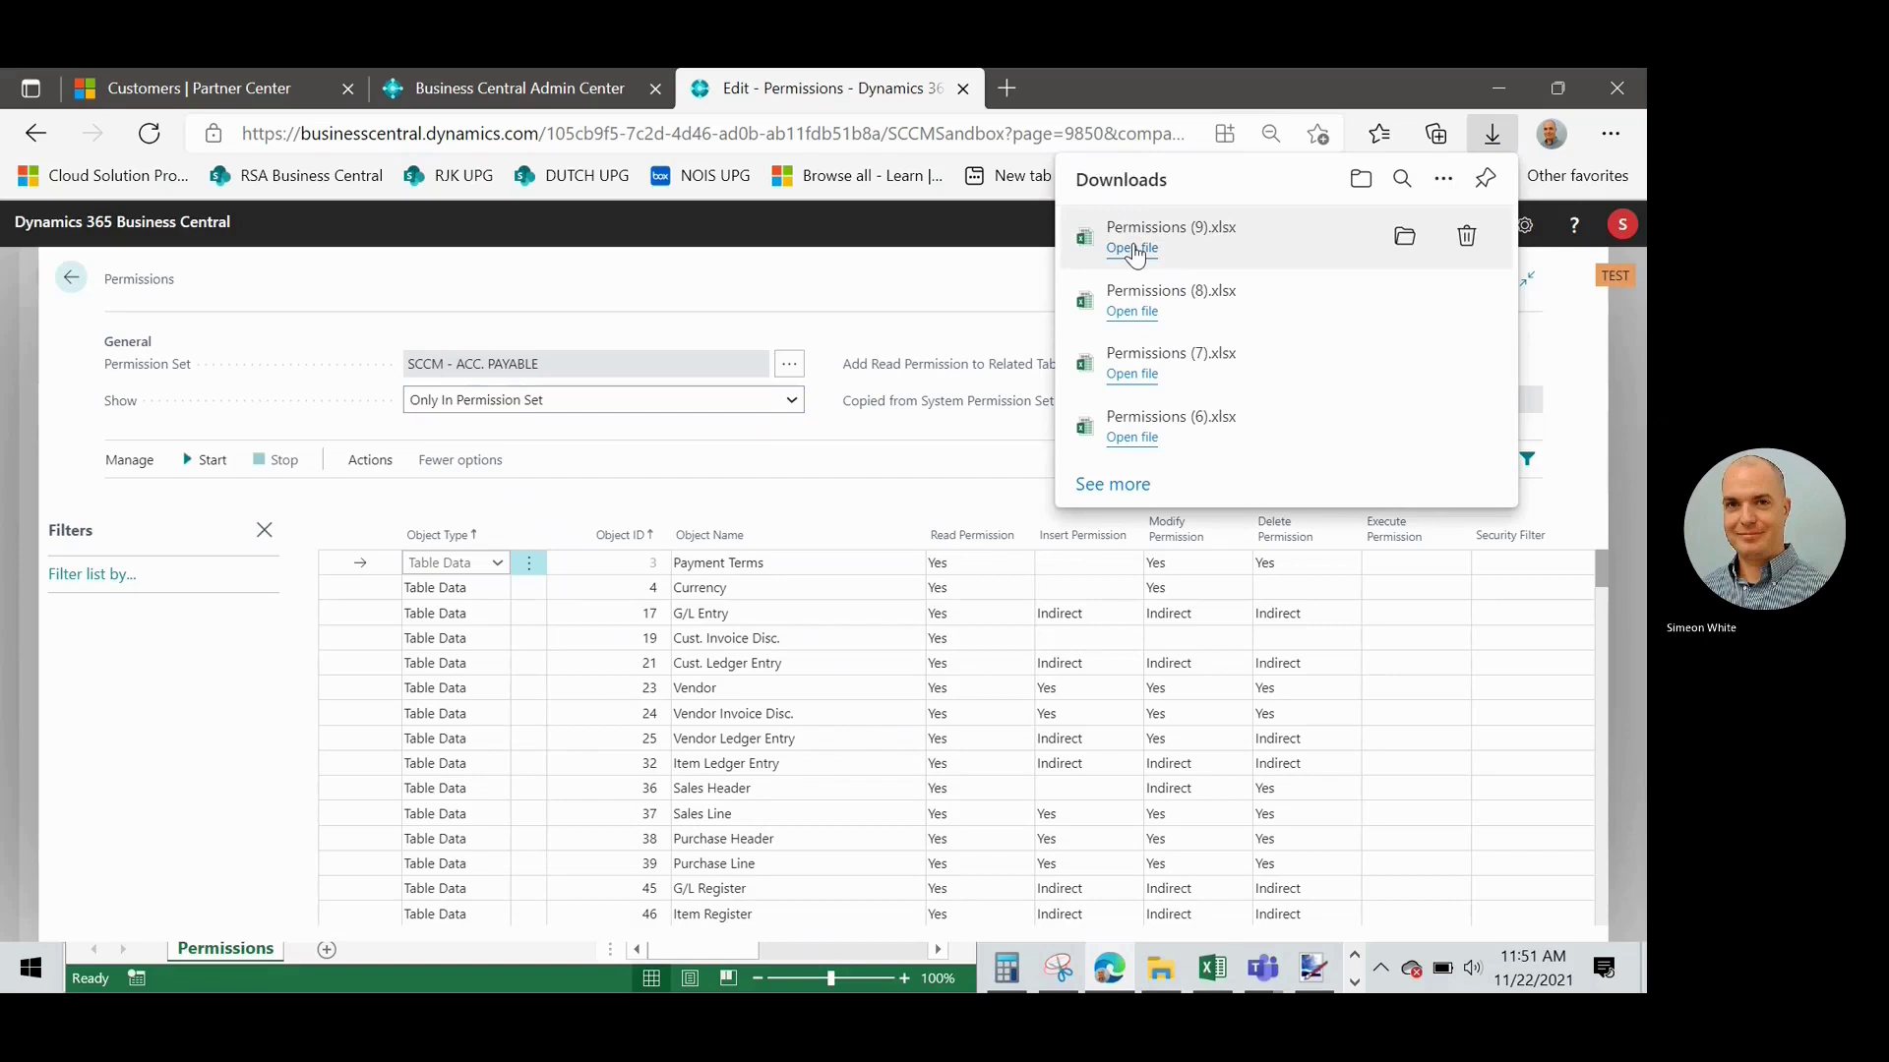
{"action": "left_click", "coordinate": [1133, 248]}
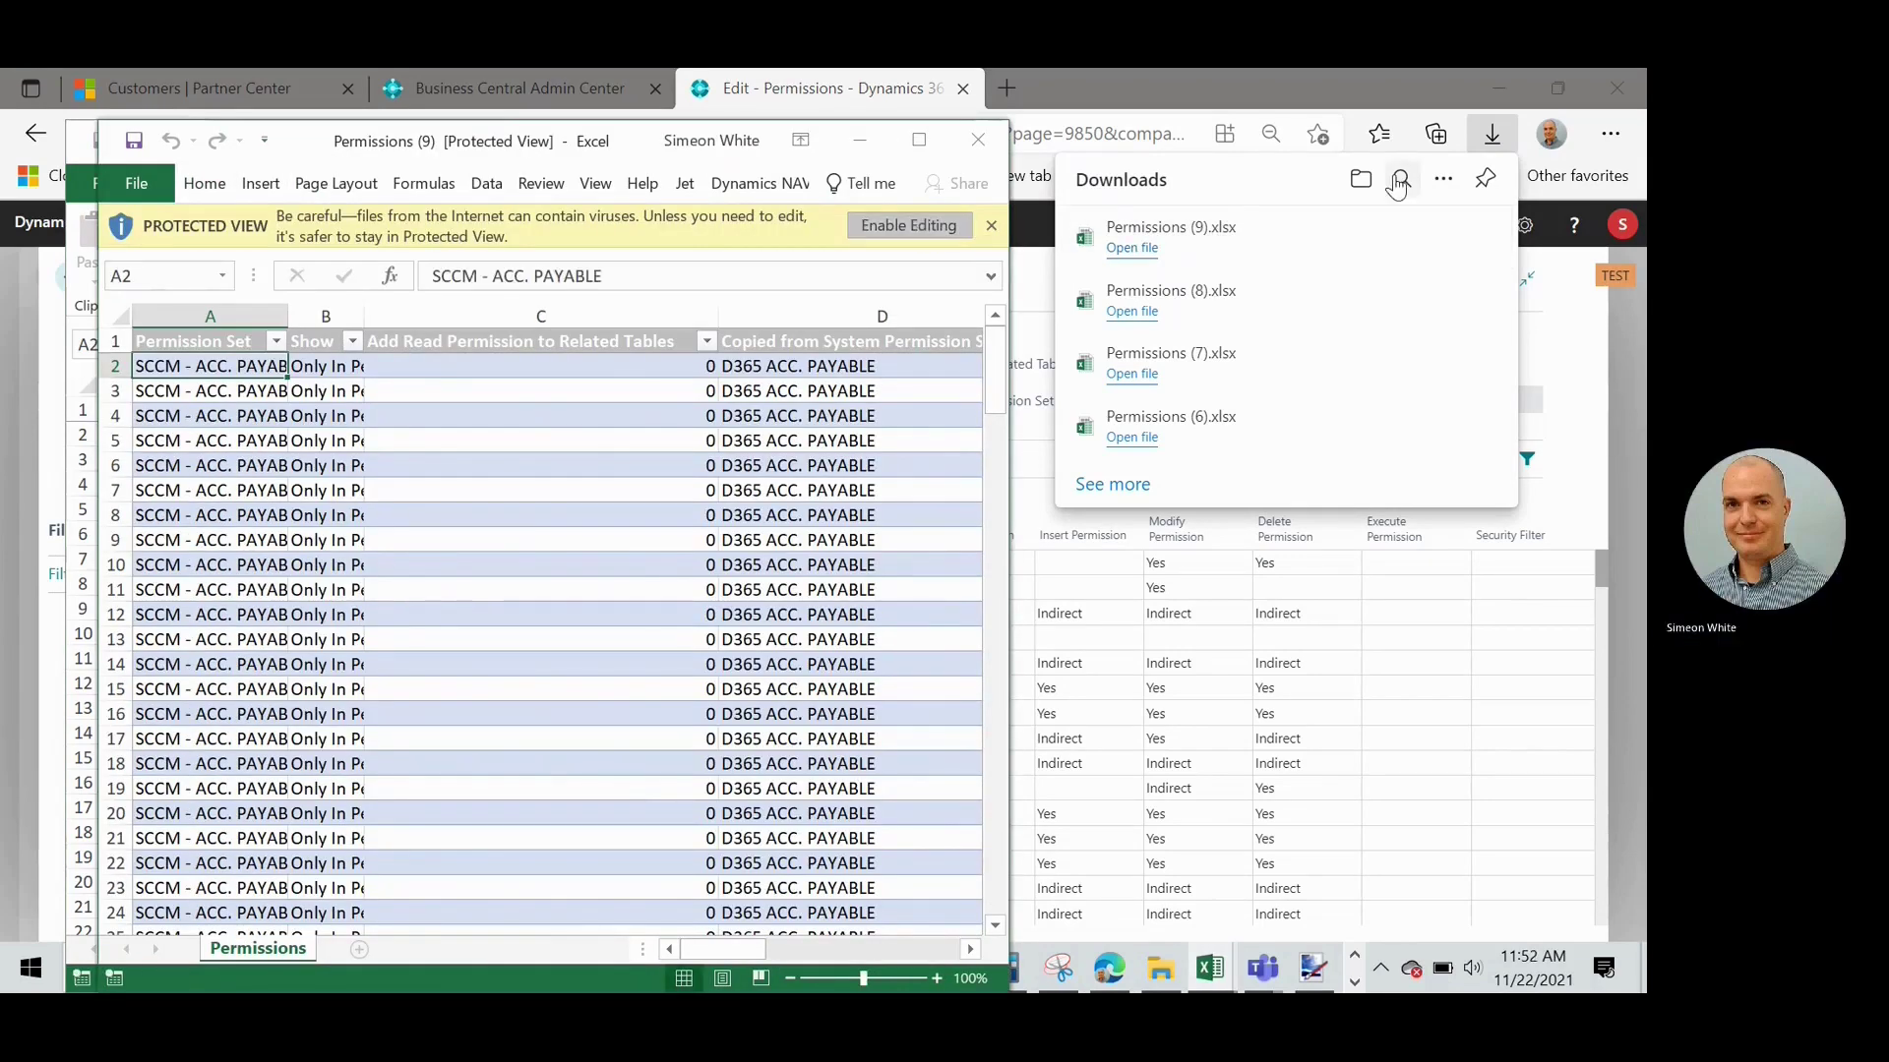
- Enable editing in Permissions (9).xlsx and copy columns A to D
{"action": "left_click", "coordinate": [910, 228]}
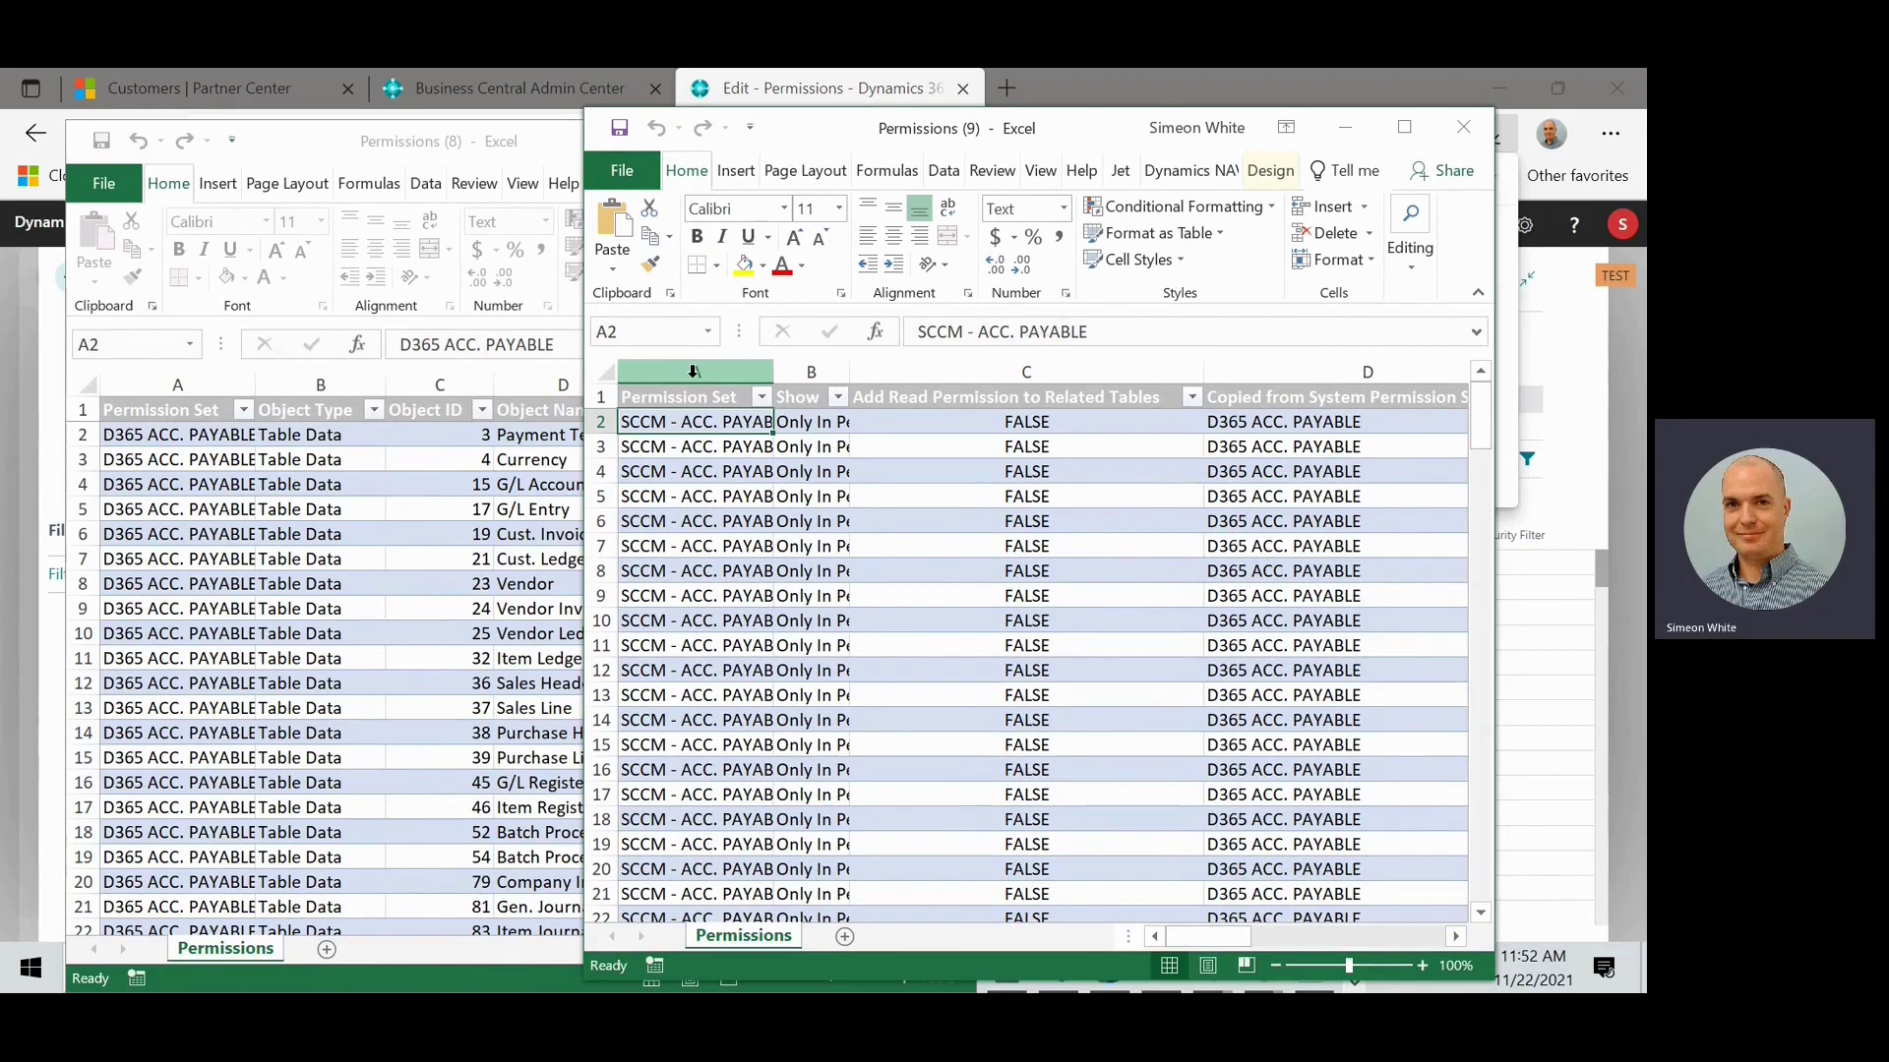
{"action": "left_click_drag", "start_coordinate": [692, 372], "coordinate": [1319, 379]}
{"action": "key", "text": "ctrl+c"}
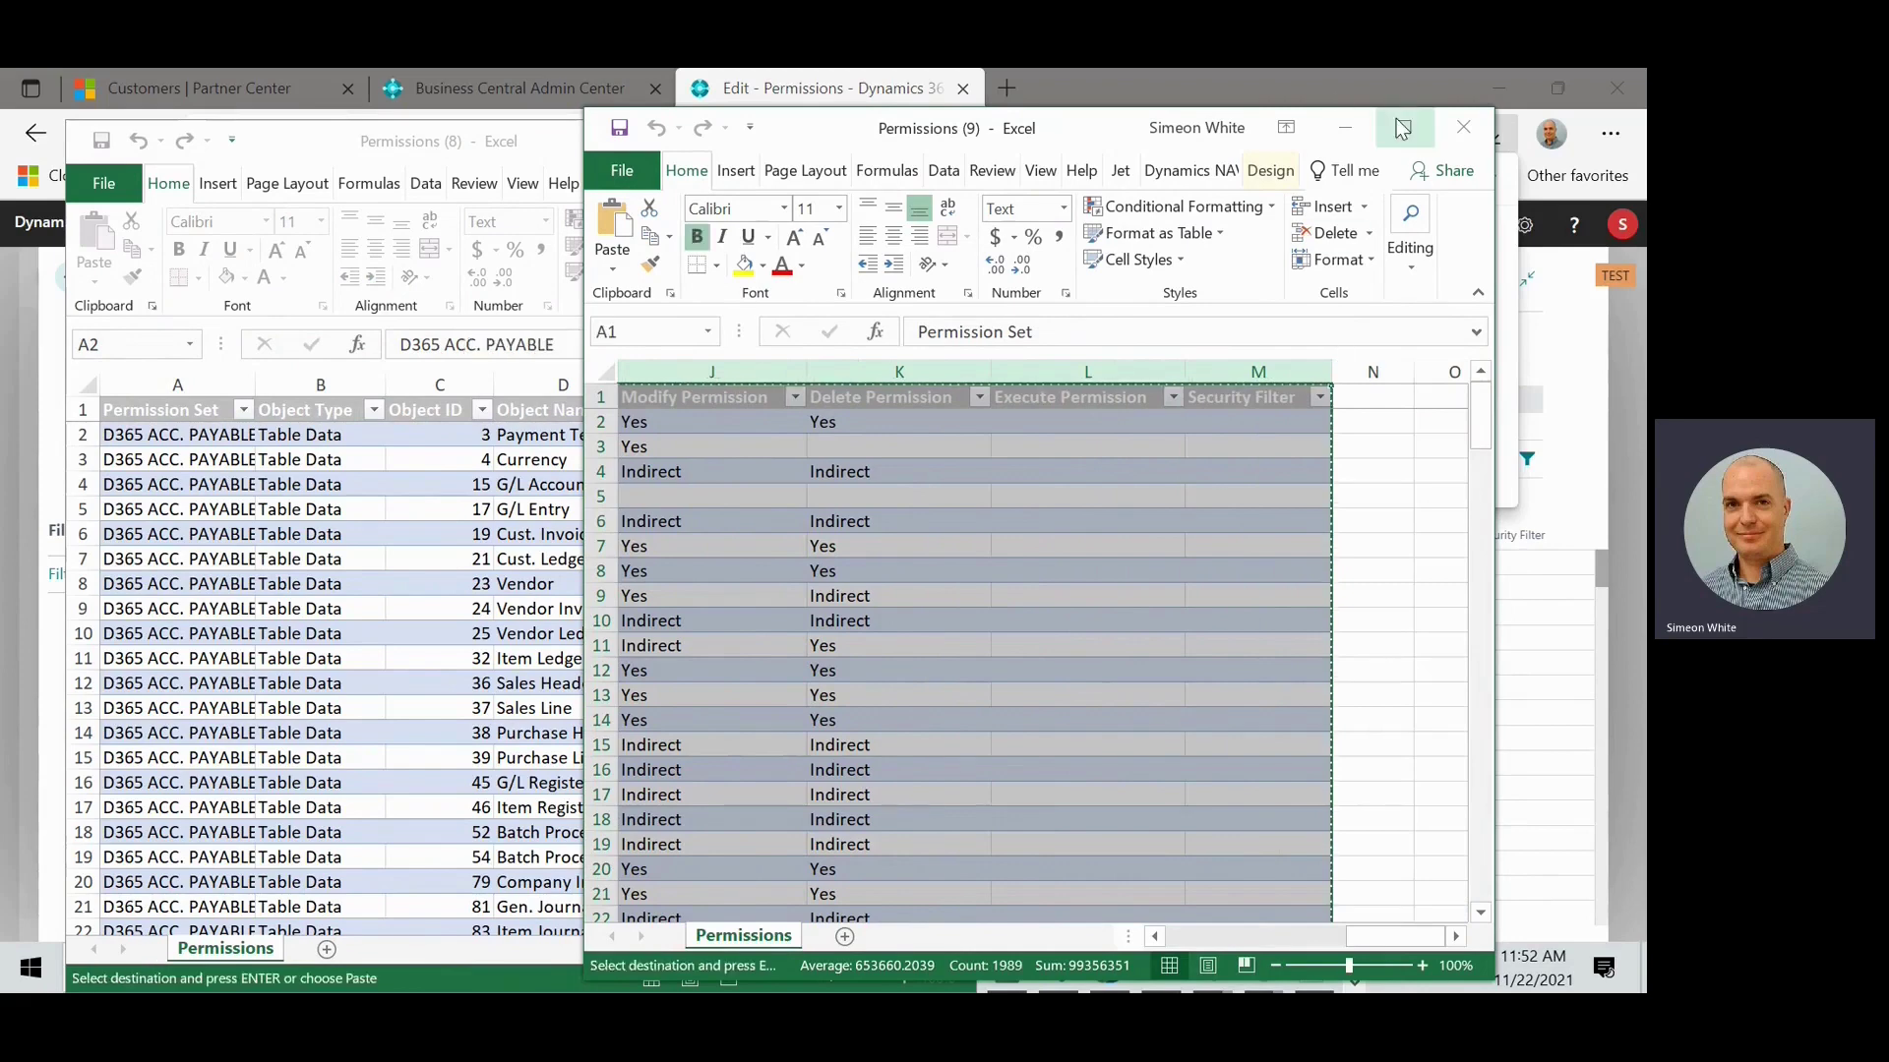
- Maximize Permissions (8).xlsx and paste the copied custom-set table at cell L1
{"action": "left_click", "coordinate": [1340, 129]}
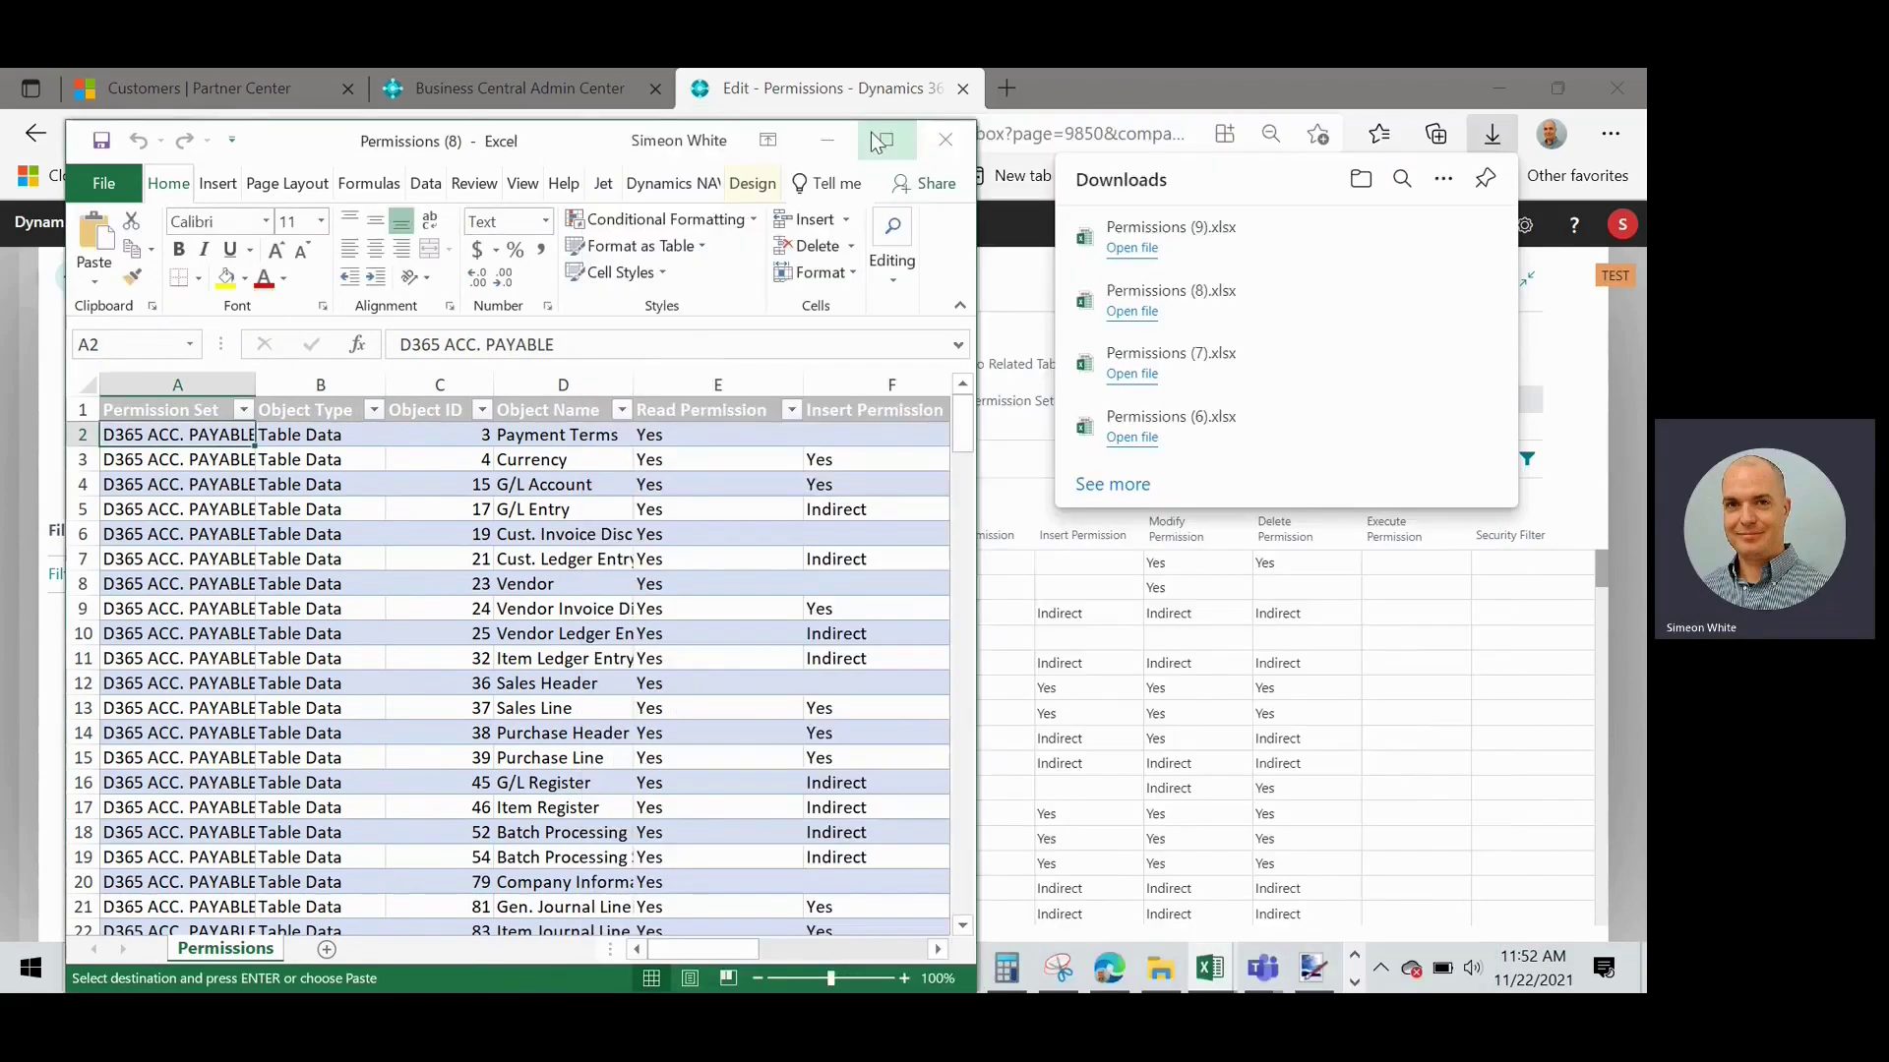
{"action": "key", "text": "super+Up"}
{"action": "left_click", "coordinate": [1284, 391]}
{"action": "key", "text": "Right"}
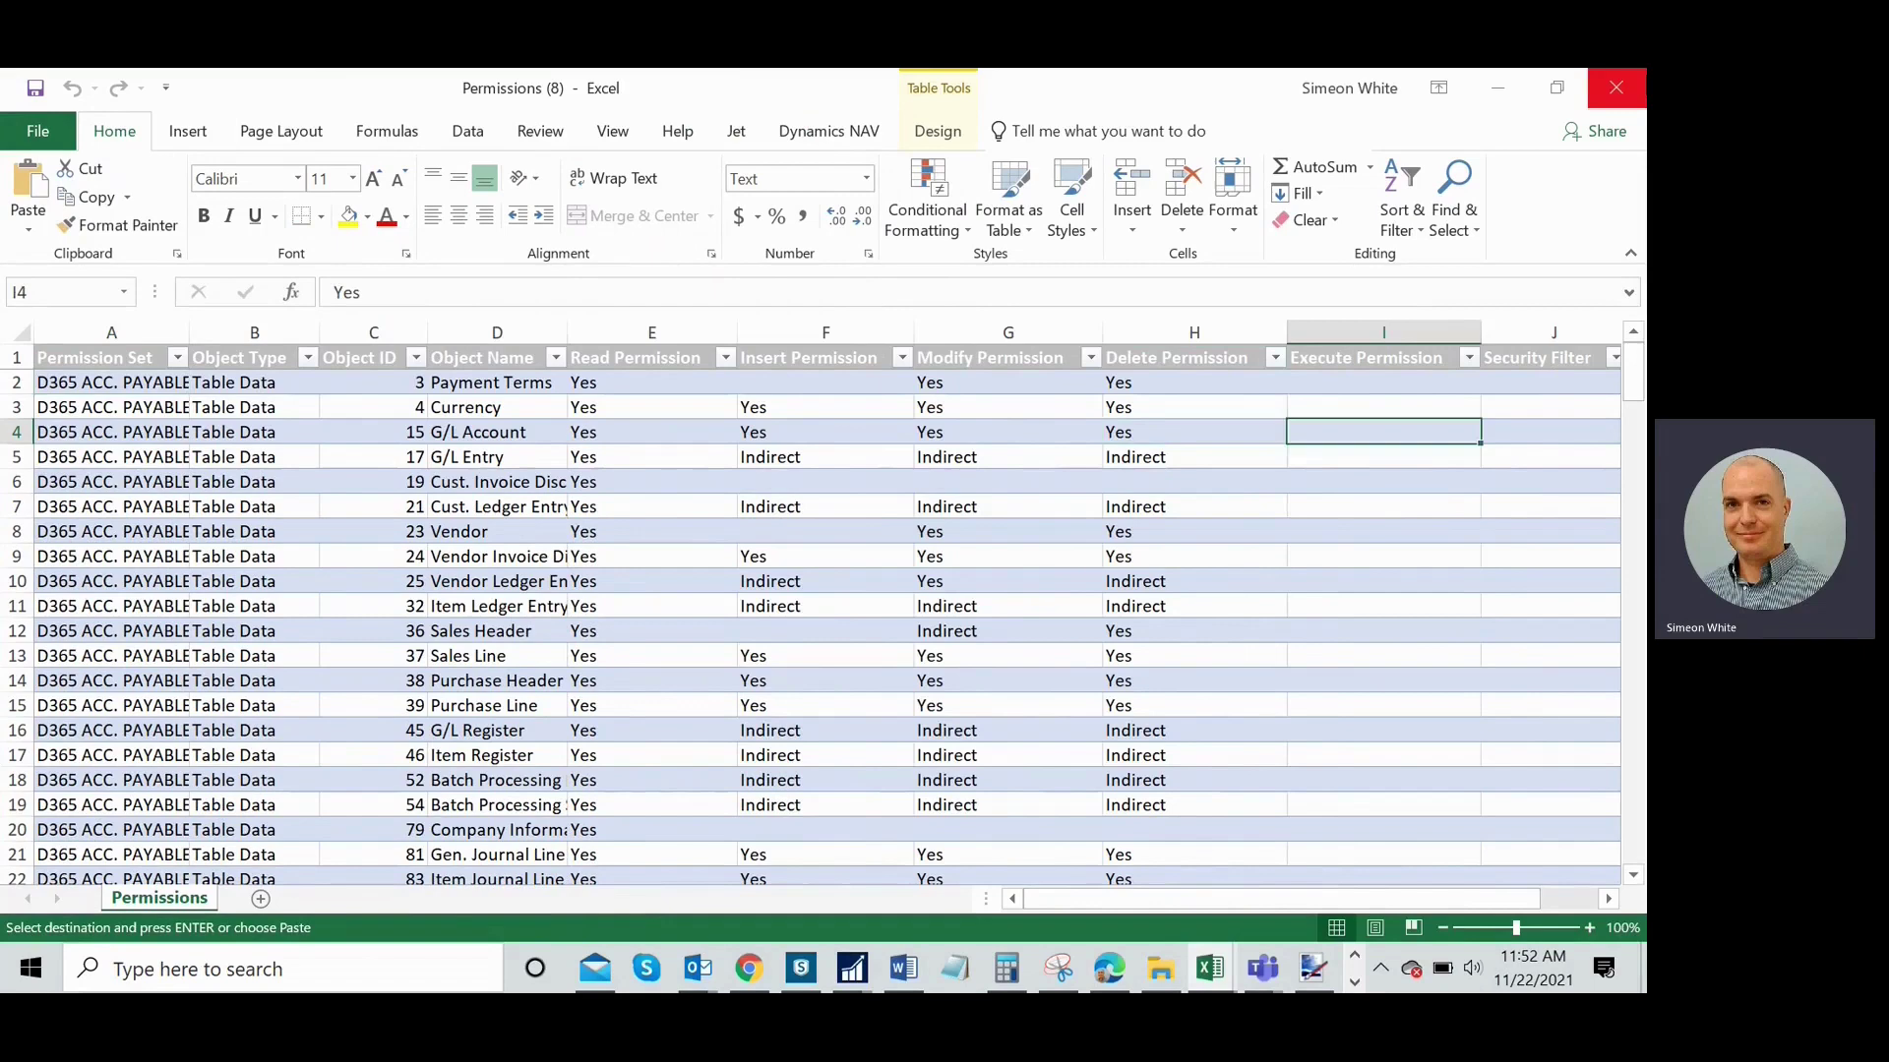
{"action": "key", "text": "Right"}
{"action": "key", "text": "Right"}
{"action": "key", "text": "Right"}
{"action": "key", "text": "Down"}
{"action": "key", "text": "Down"}
{"action": "key", "text": "Right"}
{"action": "key", "text": "Right"}
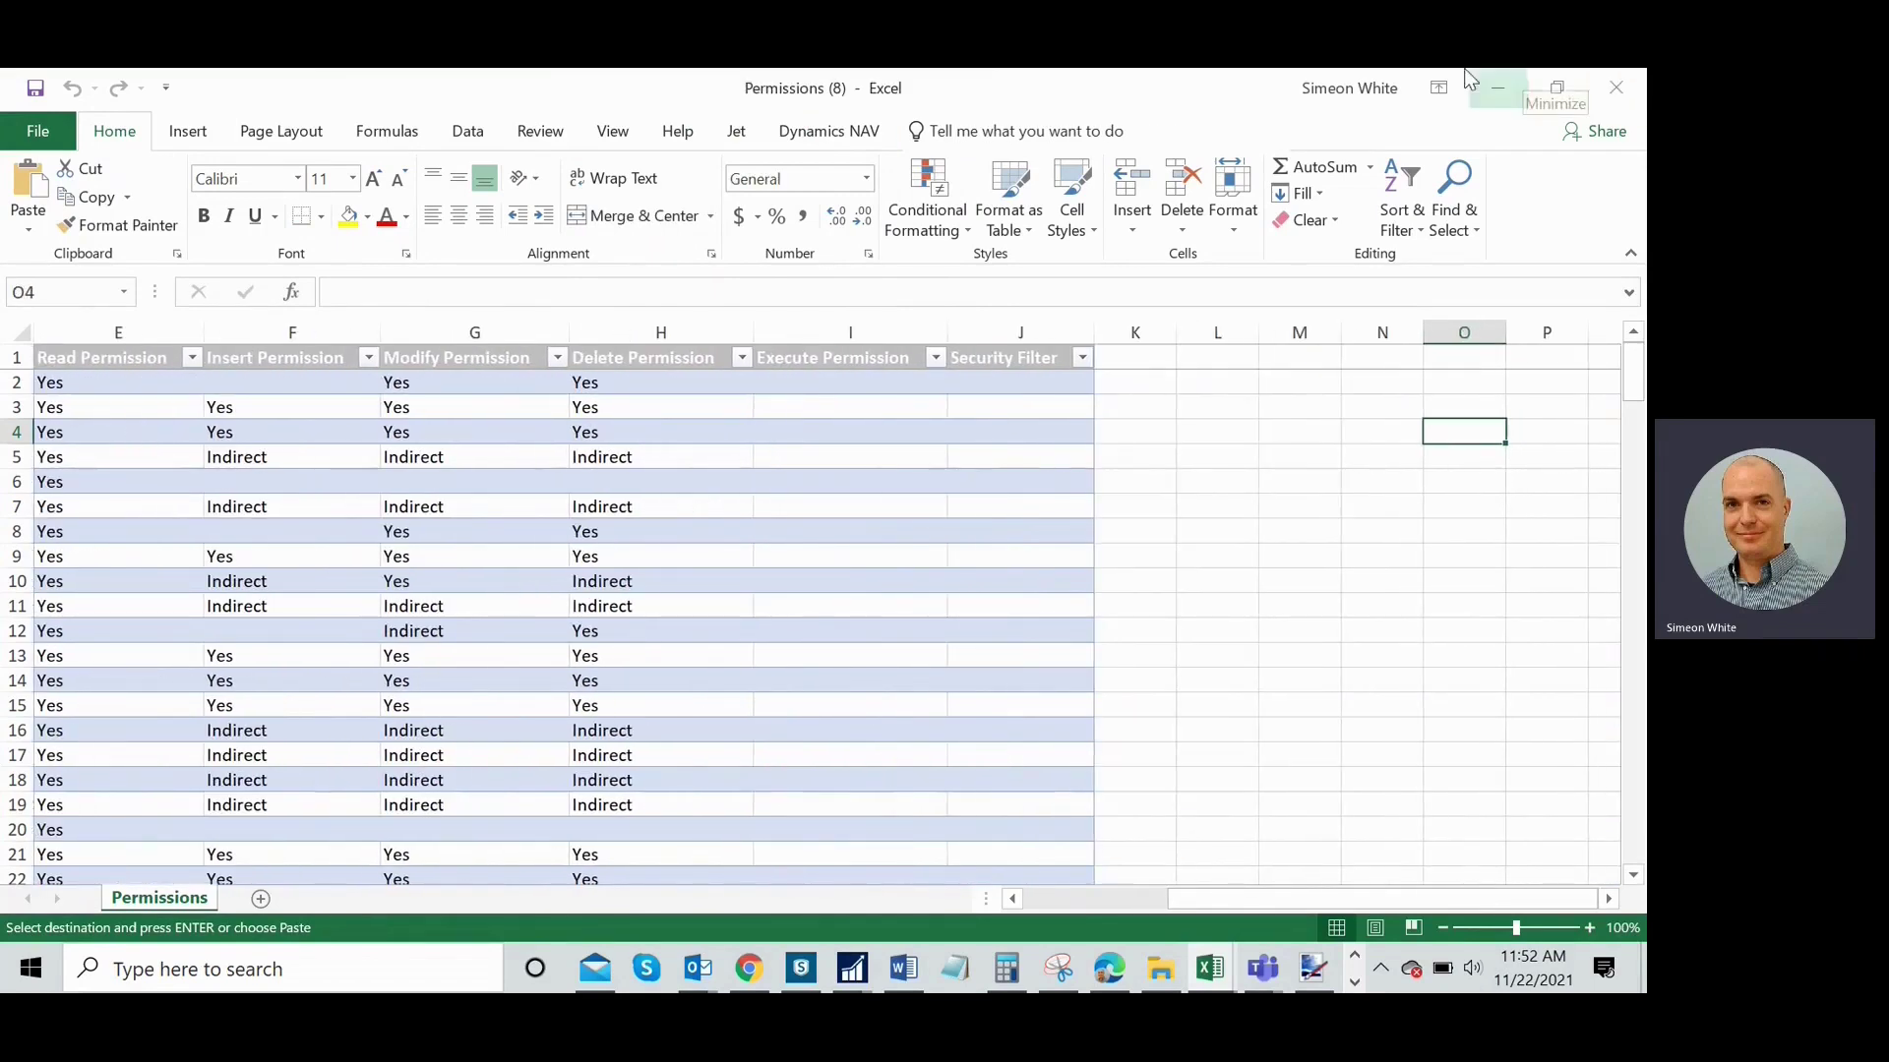
{"action": "left_click", "coordinate": [1206, 349]}
{"action": "key", "text": "ctrl+v"}
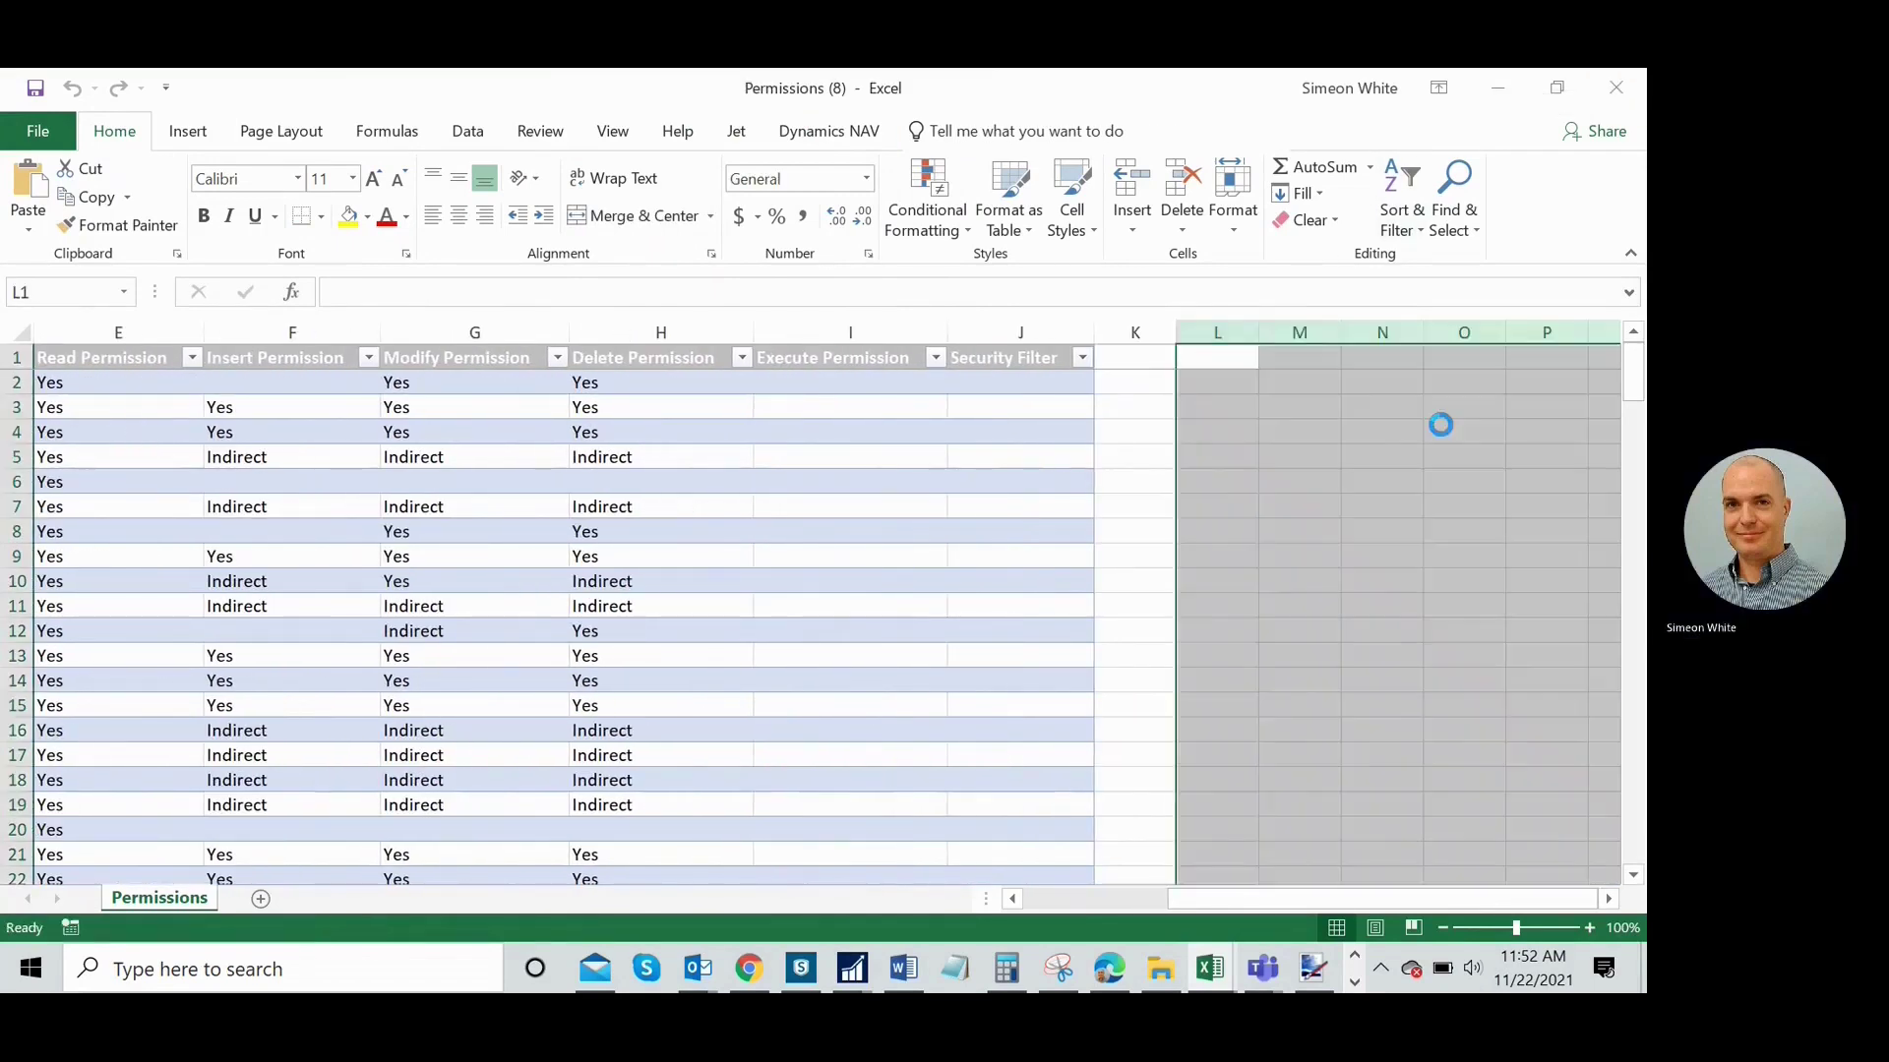
- Bring the pasted custom set's Object ID column into view
{"action": "left_click", "coordinate": [1267, 360]}
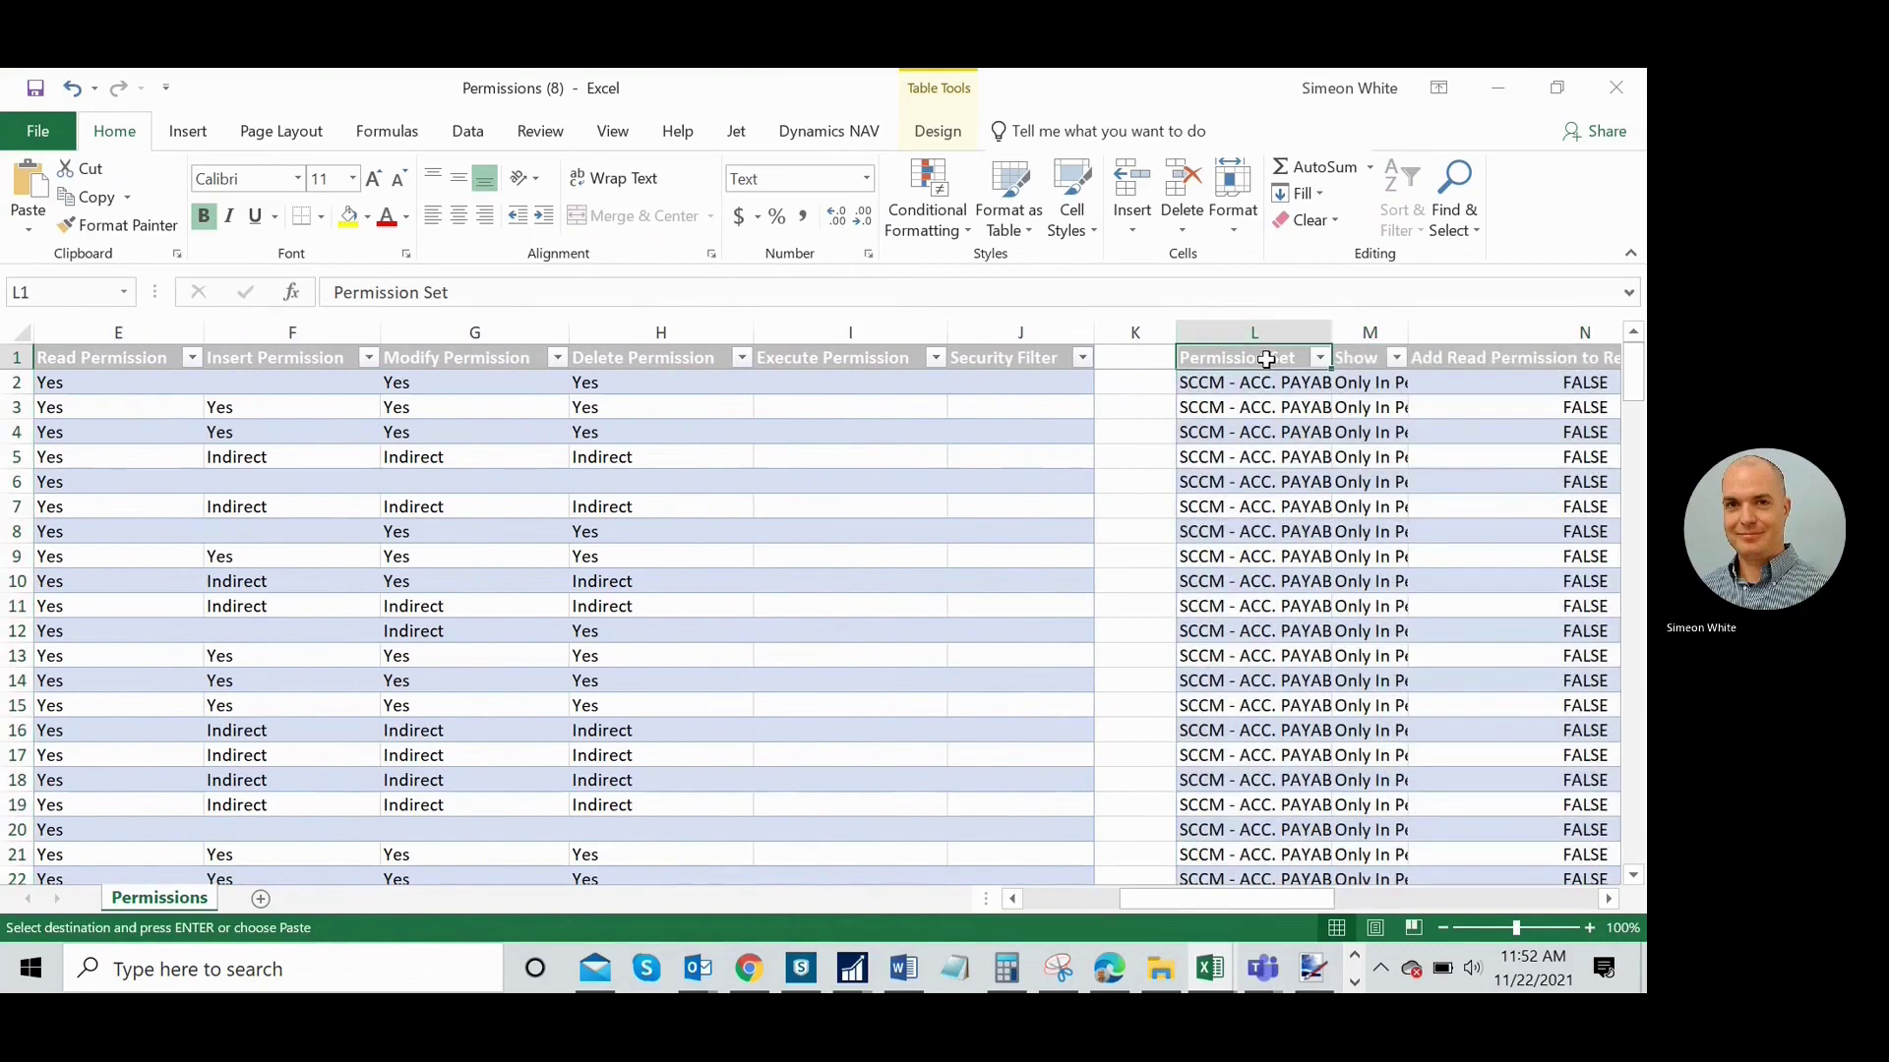
{"action": "left_click", "coordinate": [1181, 489]}
{"action": "left_click_drag", "start_coordinate": [1476, 567], "coordinate": [1623, 557]}
{"action": "left_click", "coordinate": [747, 433]}
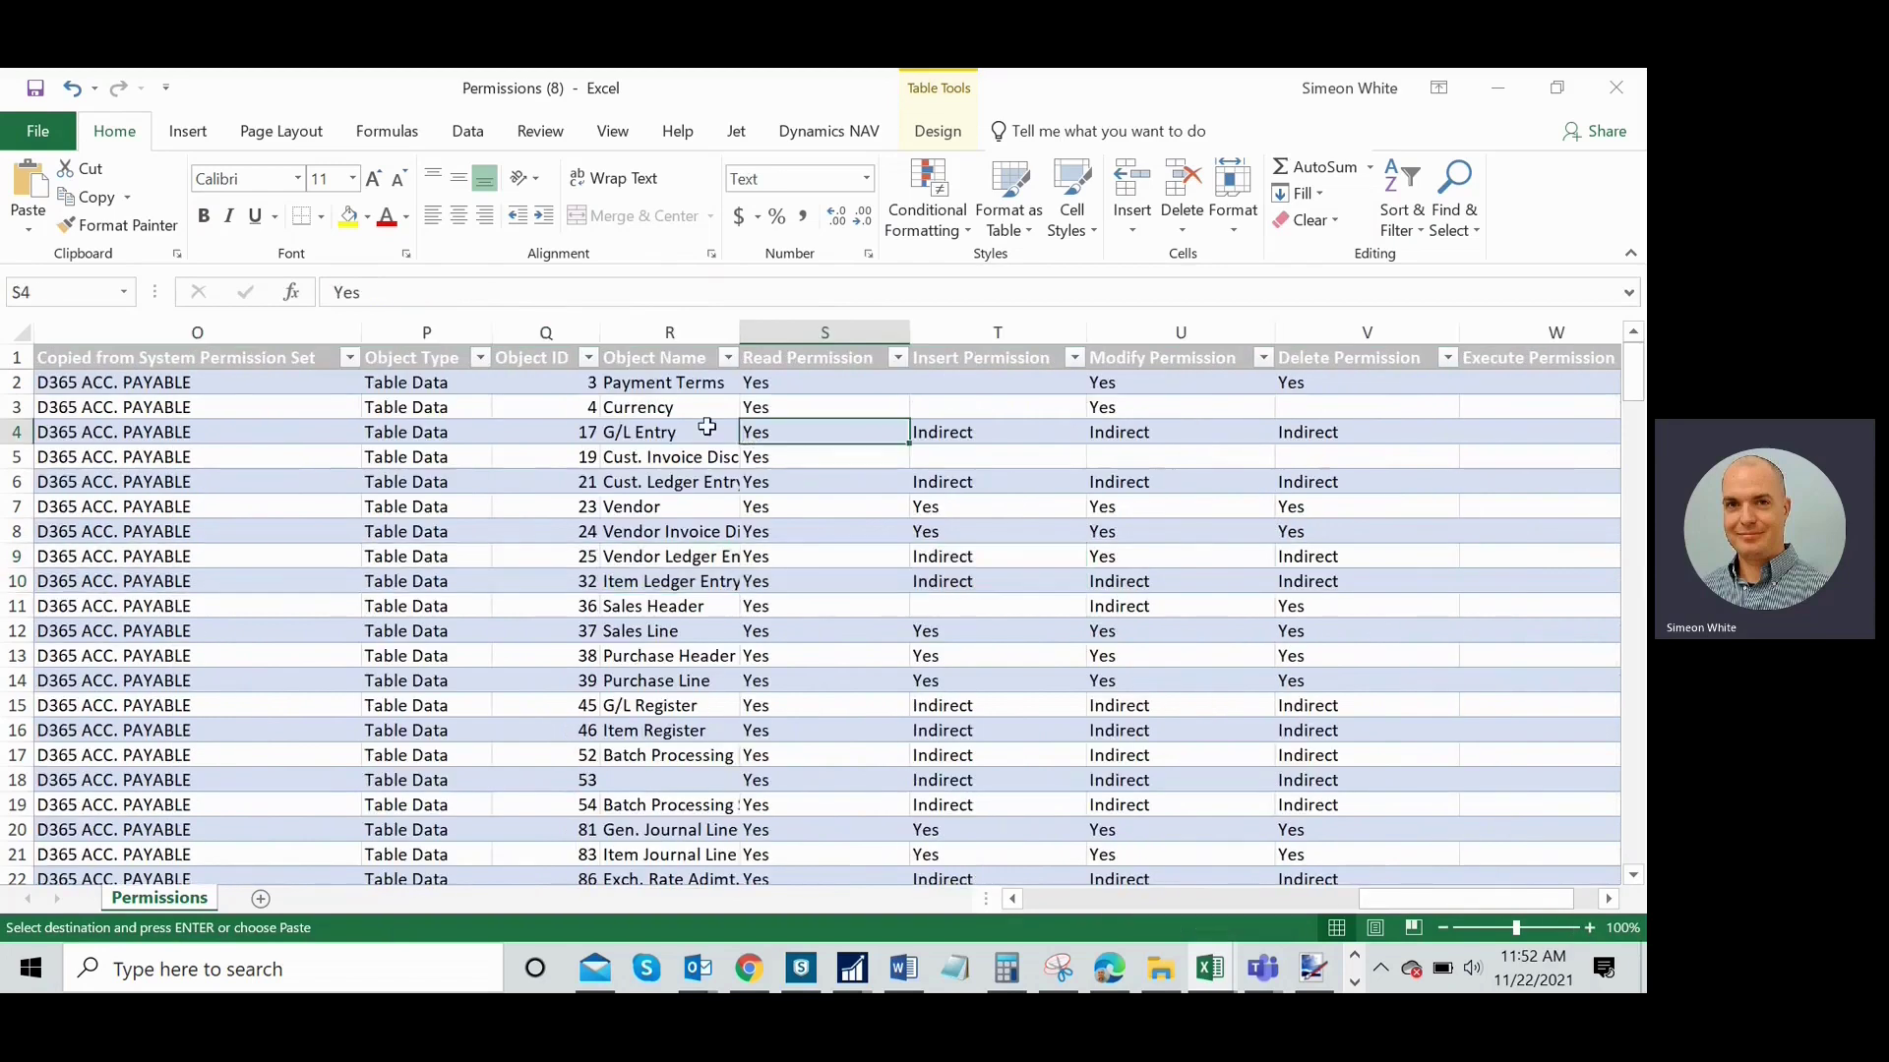
- Select column Q, the pasted custom set's Object ID column
{"action": "left_click", "coordinate": [559, 332]}
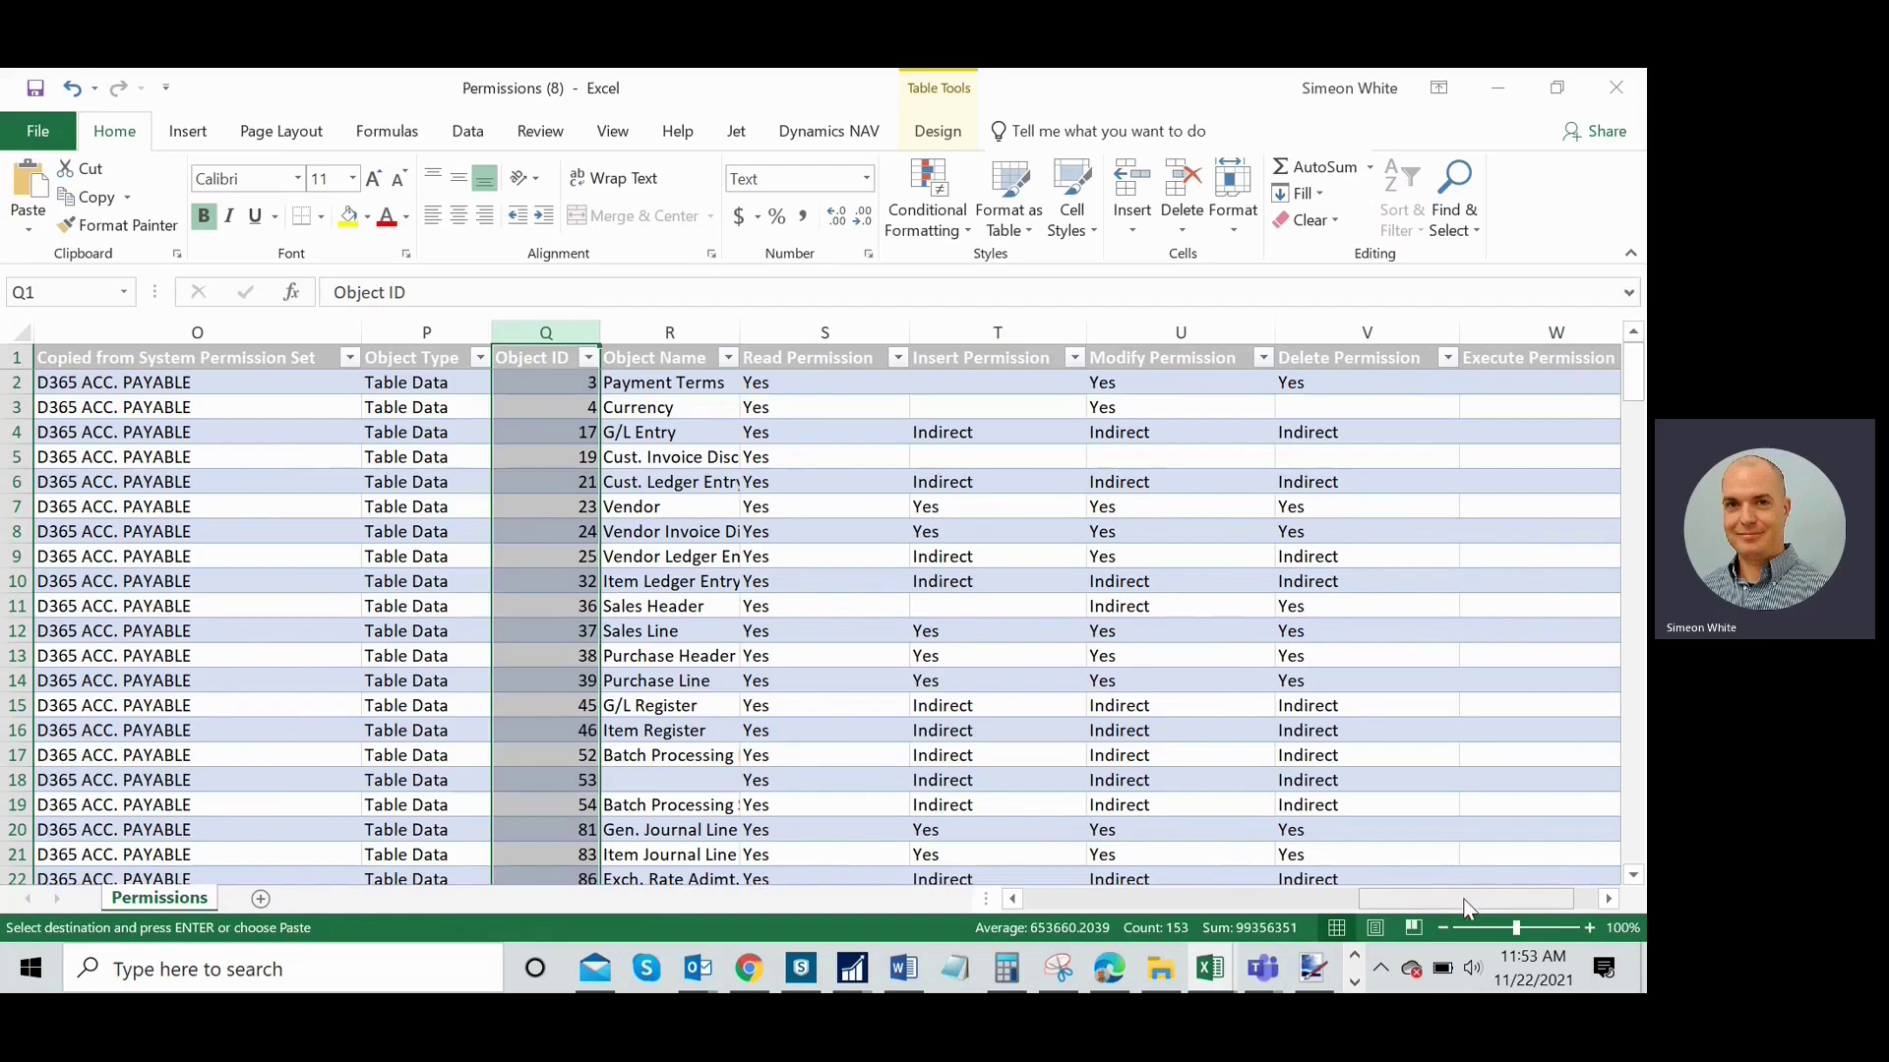
- Add the system set's Object ID column C to the selection with column Q
{"action": "left_click_drag", "start_coordinate": [1466, 905], "coordinate": [1367, 897]}
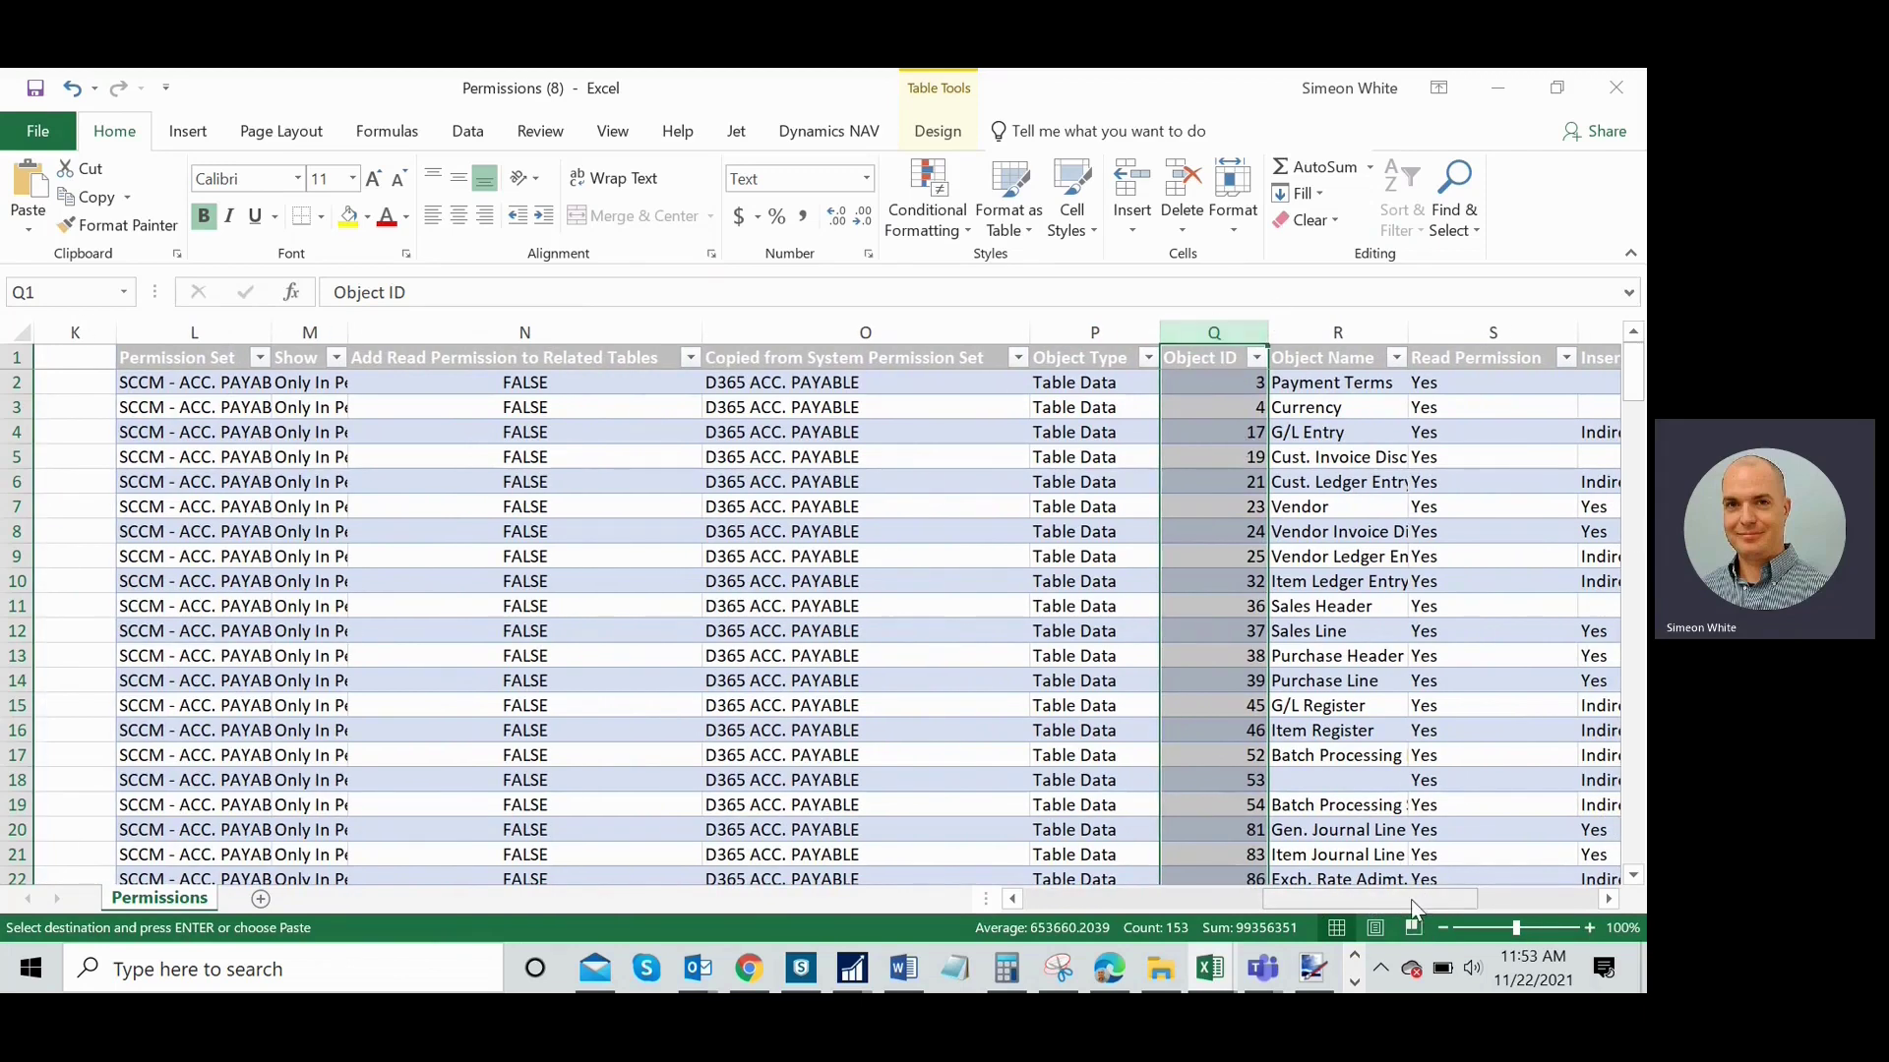
{"action": "left_click_drag", "start_coordinate": [1411, 899], "coordinate": [1171, 901]}
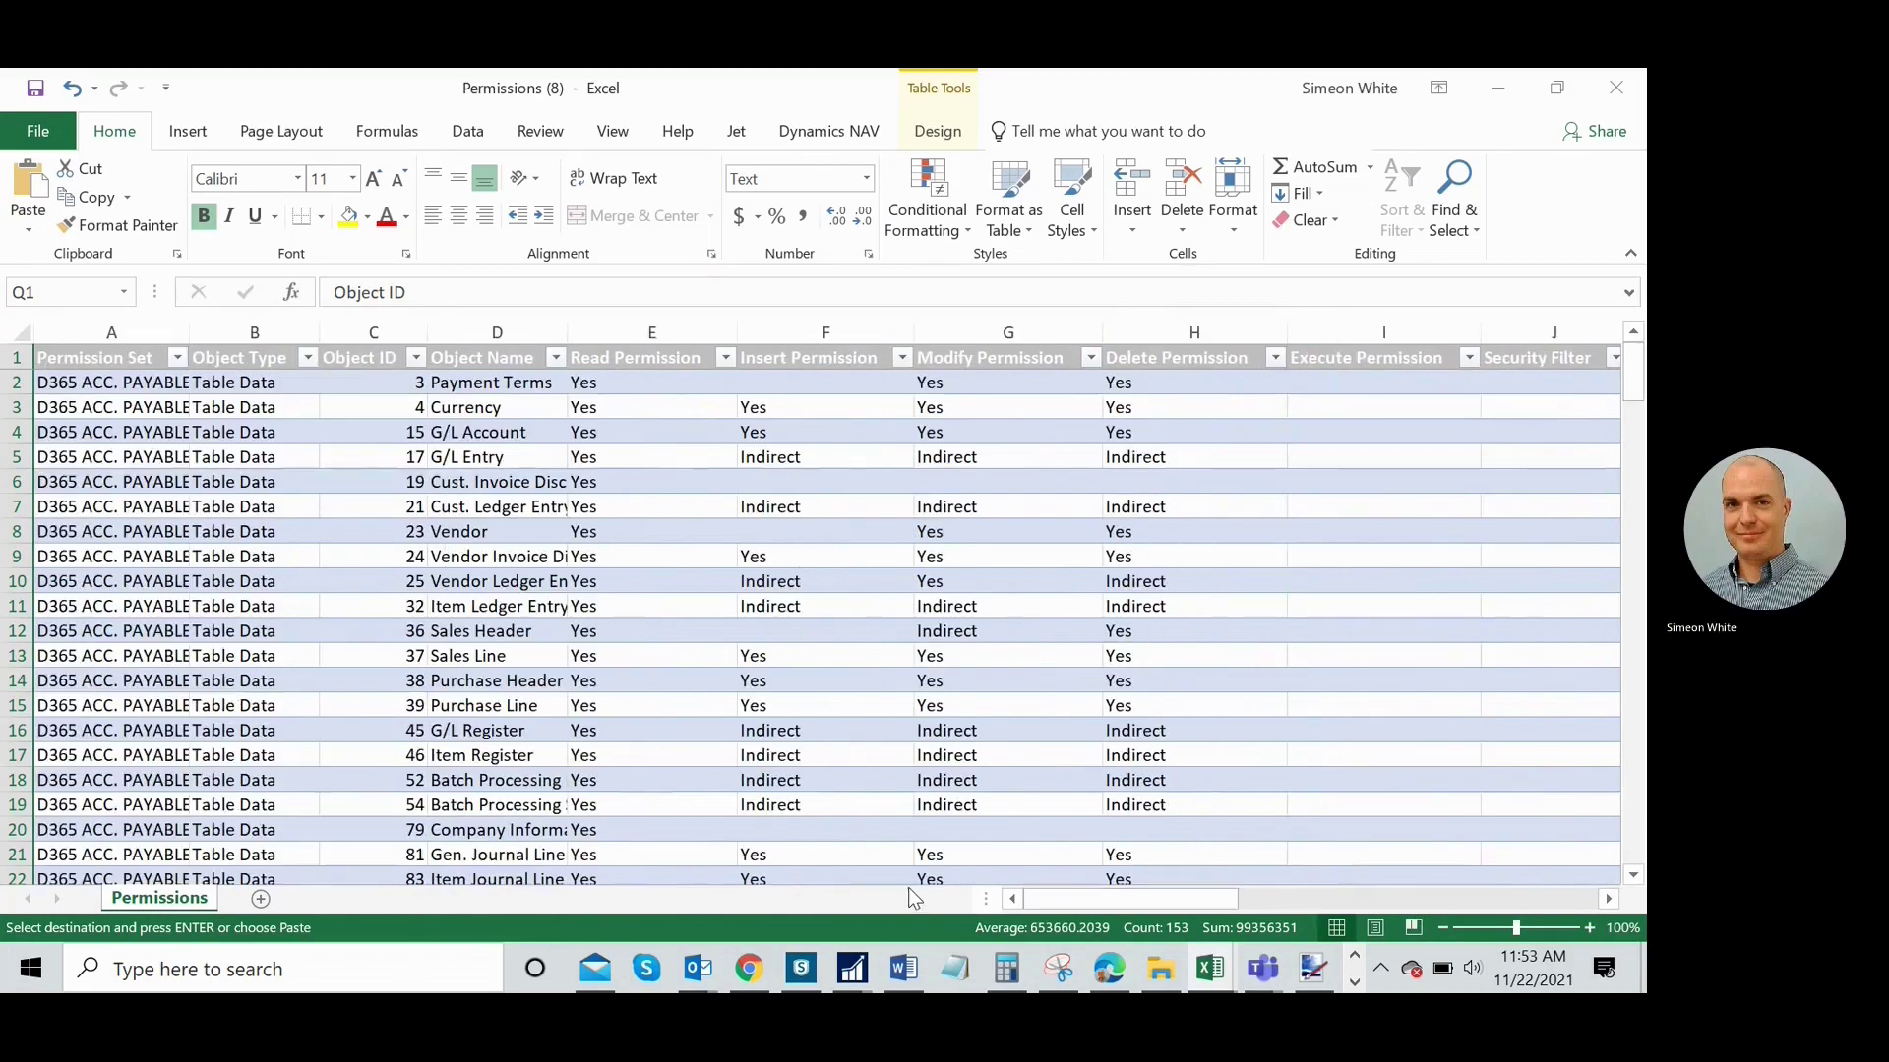
{"action": "left_click", "coordinate": [377, 325]}
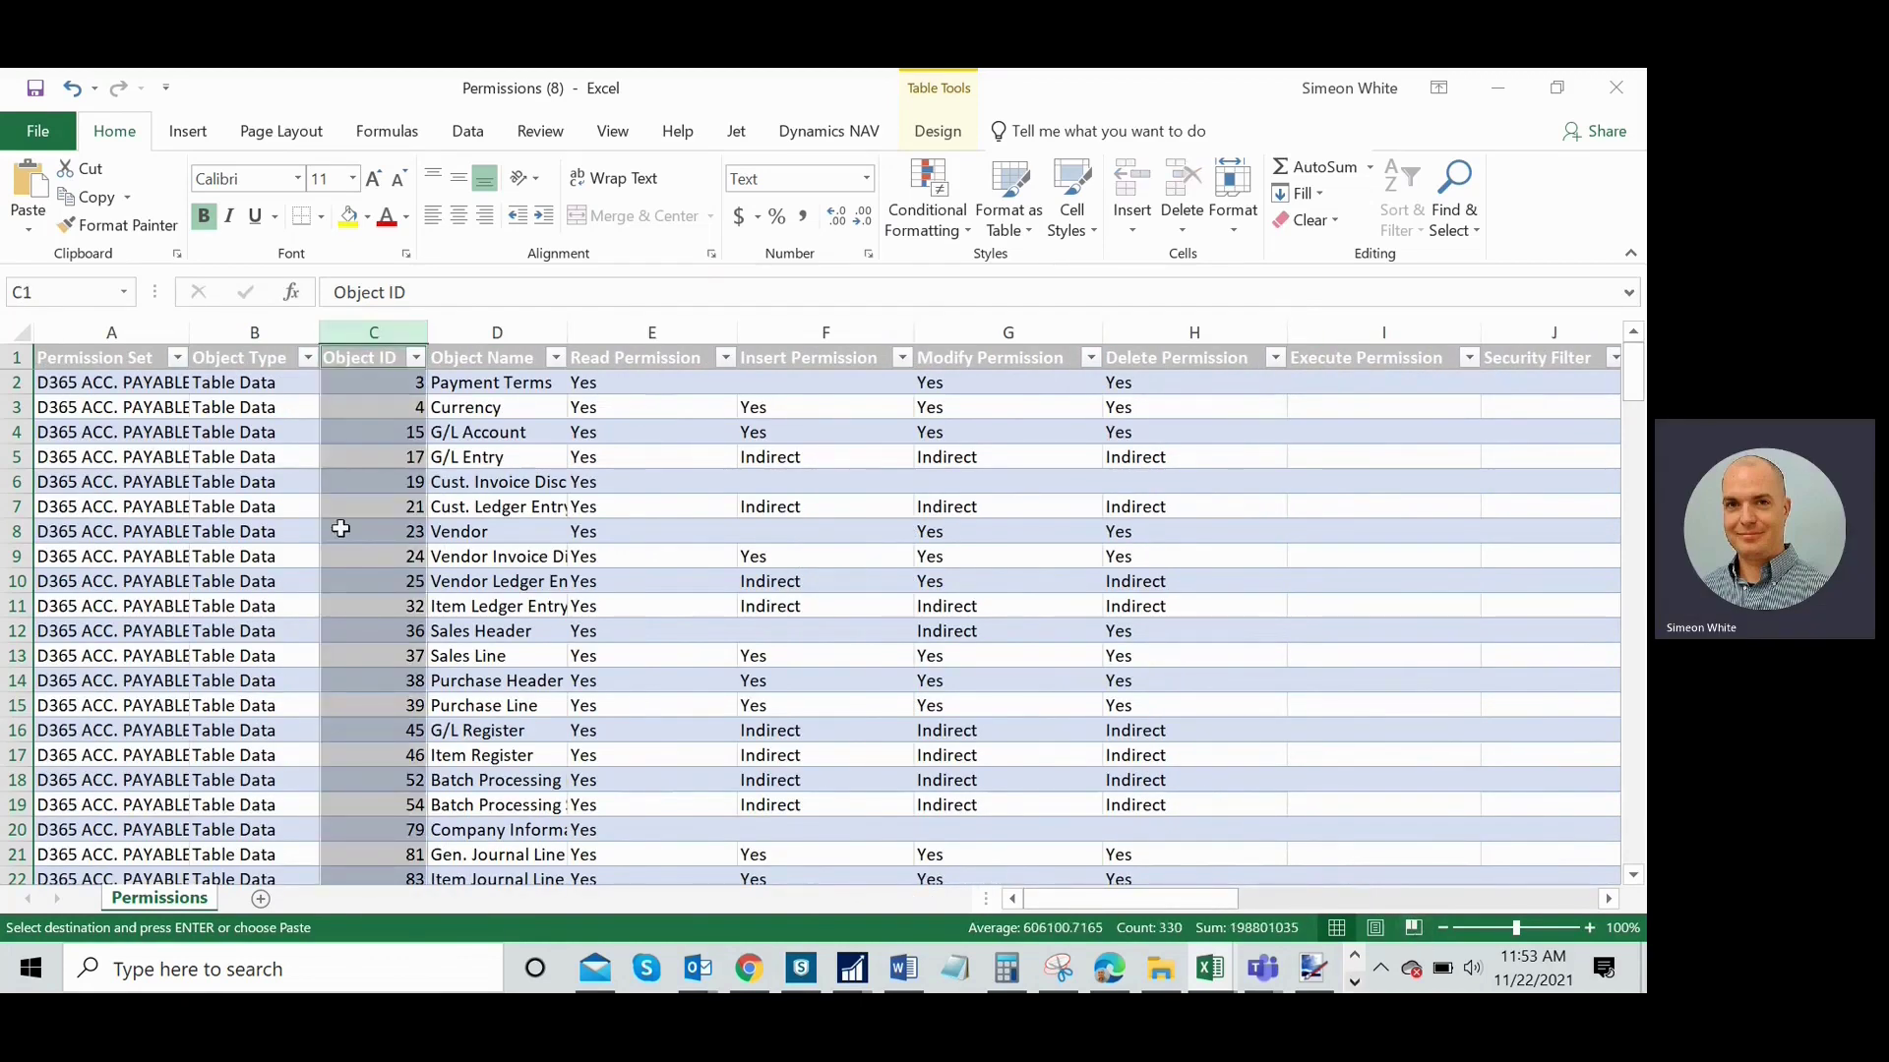
{"action": "mouse_move", "coordinate": [1117, 903]}
{"action": "left_mouse_down"}
{"action": "mouse_move", "coordinate": [1343, 900]}
{"action": "mouse_move", "coordinate": [1095, 915]}
{"action": "left_mouse_up"}
- Highlight Unique Object IDs in columns C and Q with Light Red Fill and Dark Red Text
{"action": "left_click", "coordinate": [961, 234]}
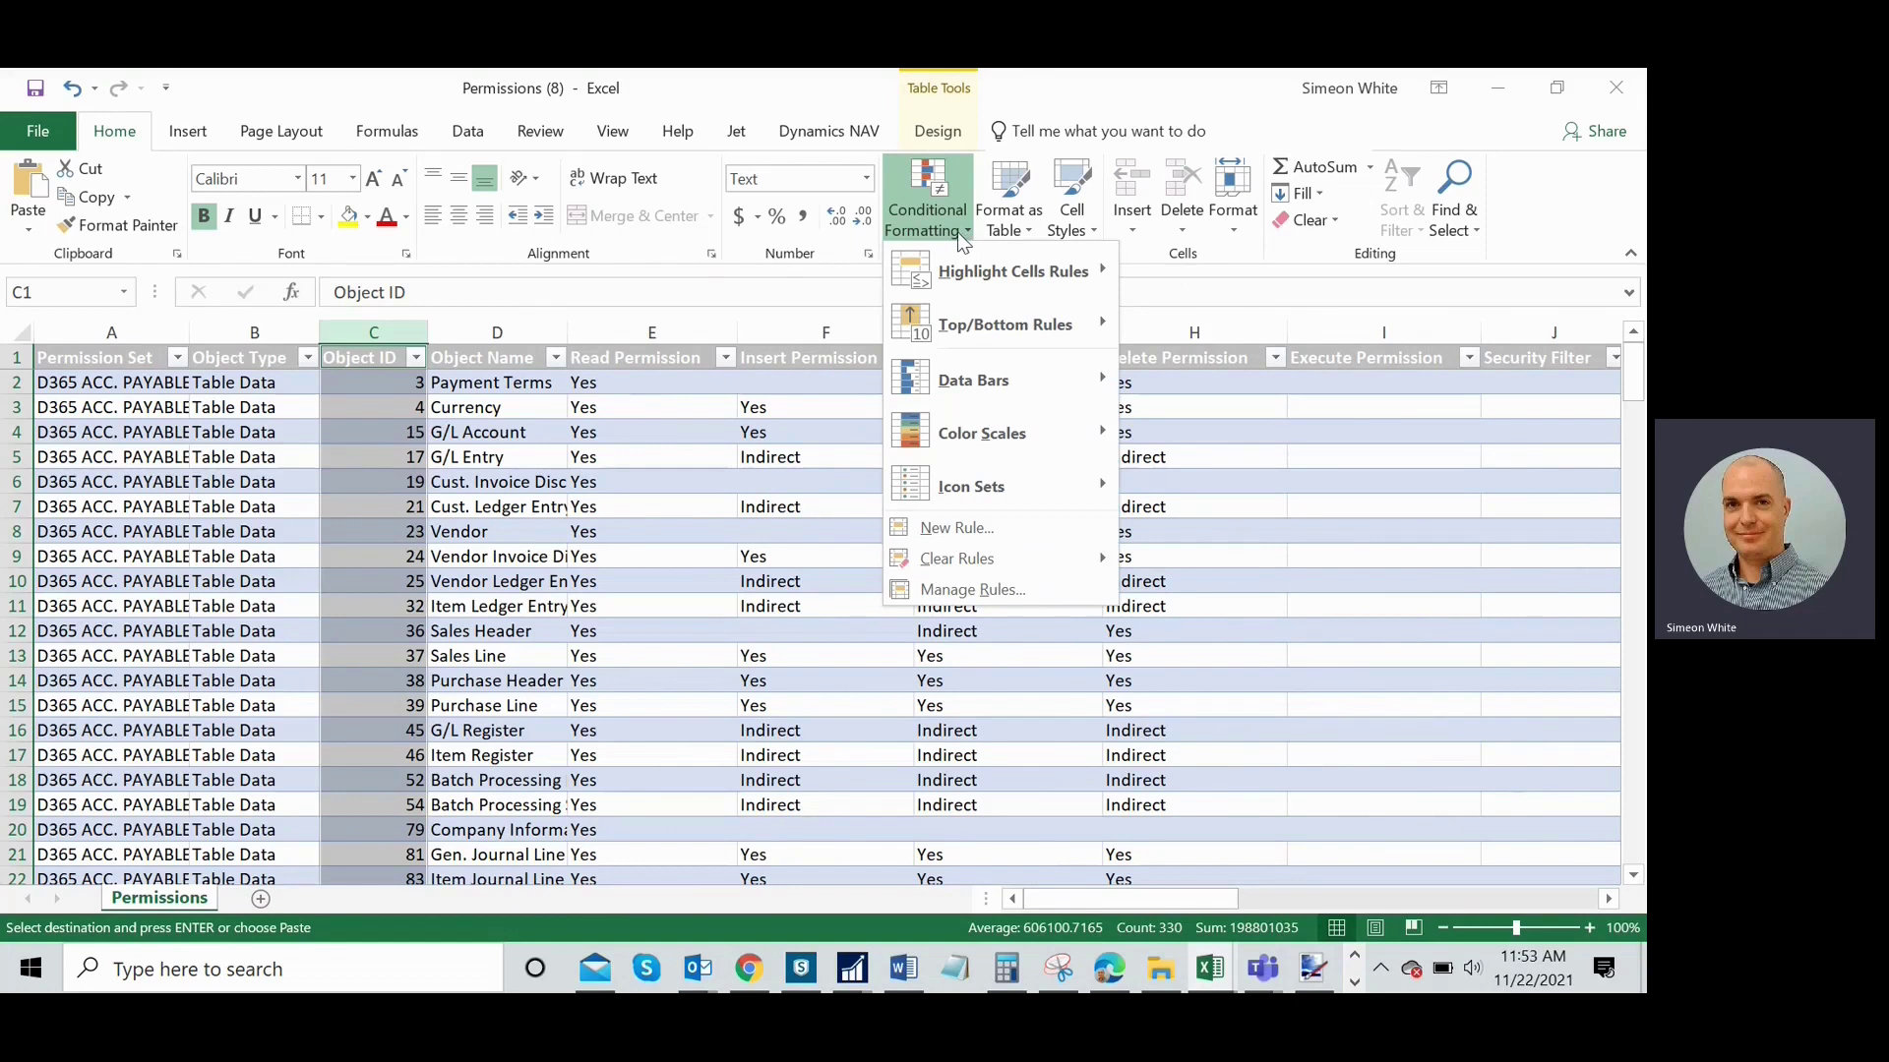
{"action": "mouse_move", "coordinate": [1074, 278]}
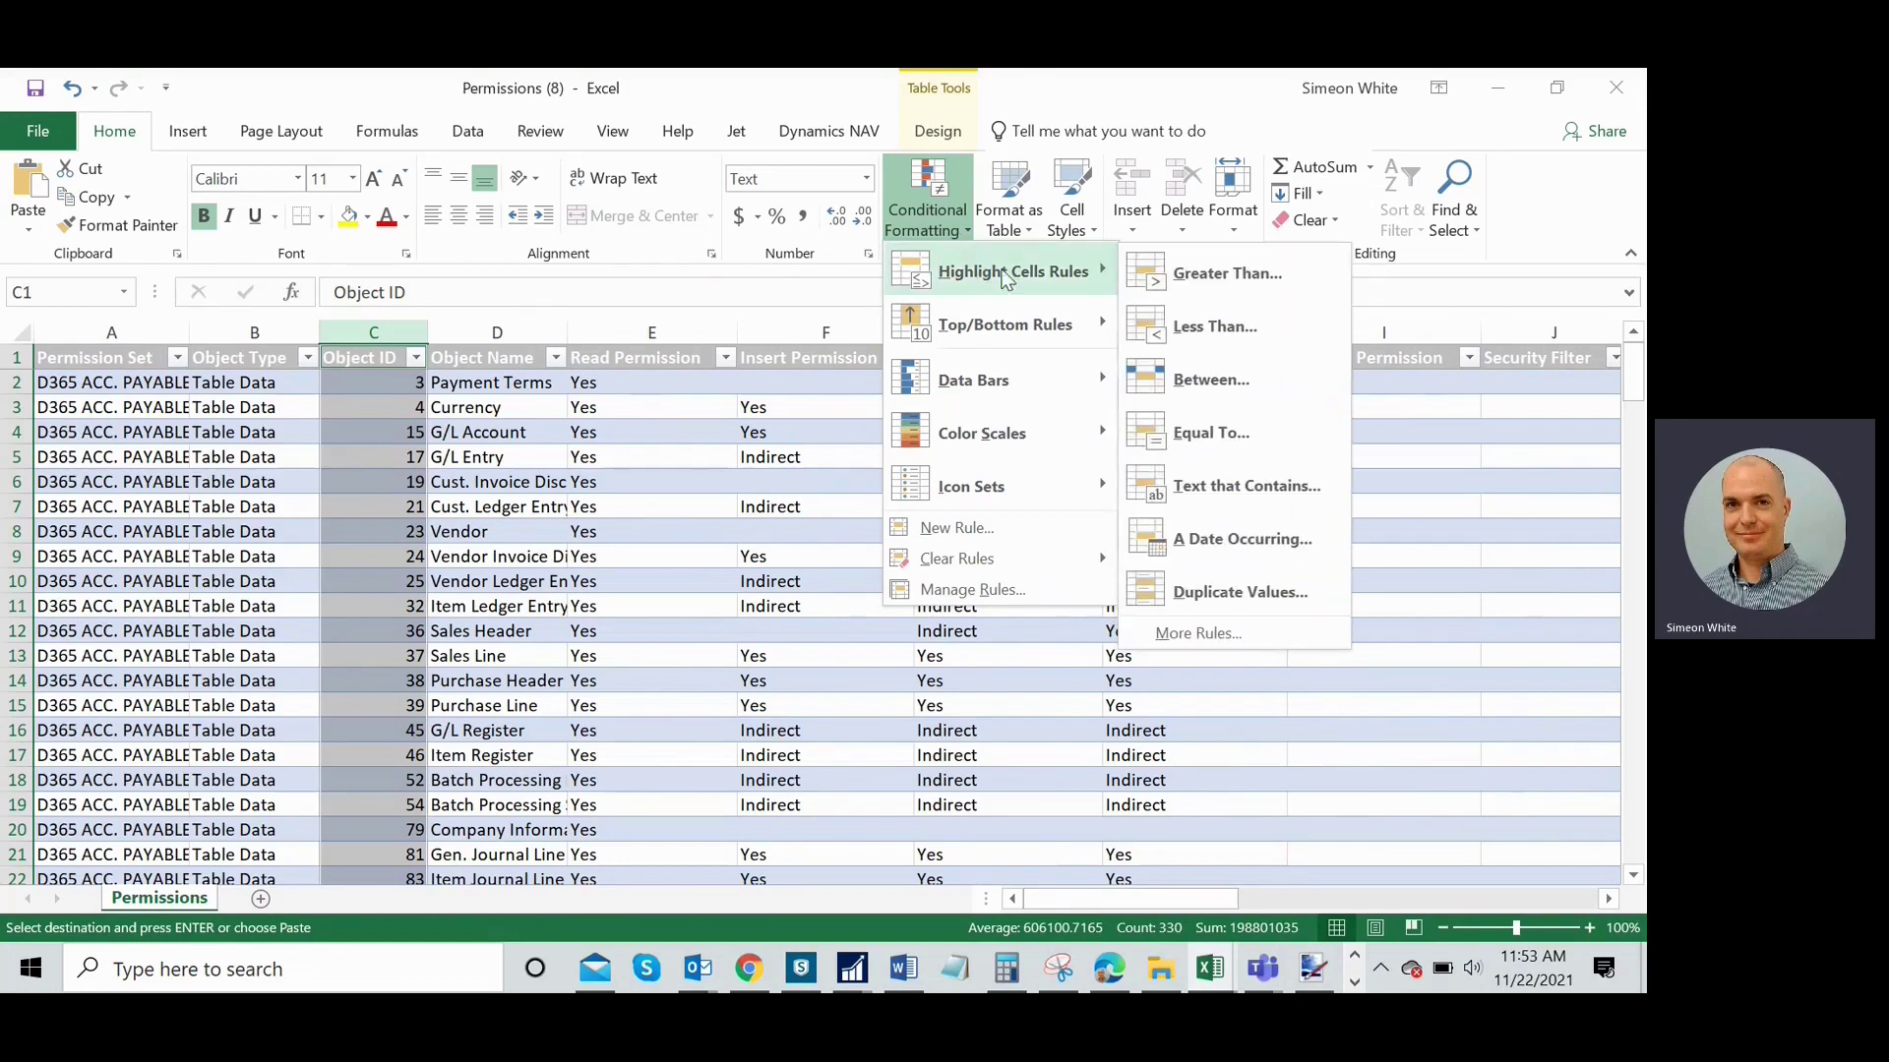
{"action": "left_click", "coordinate": [1240, 592]}
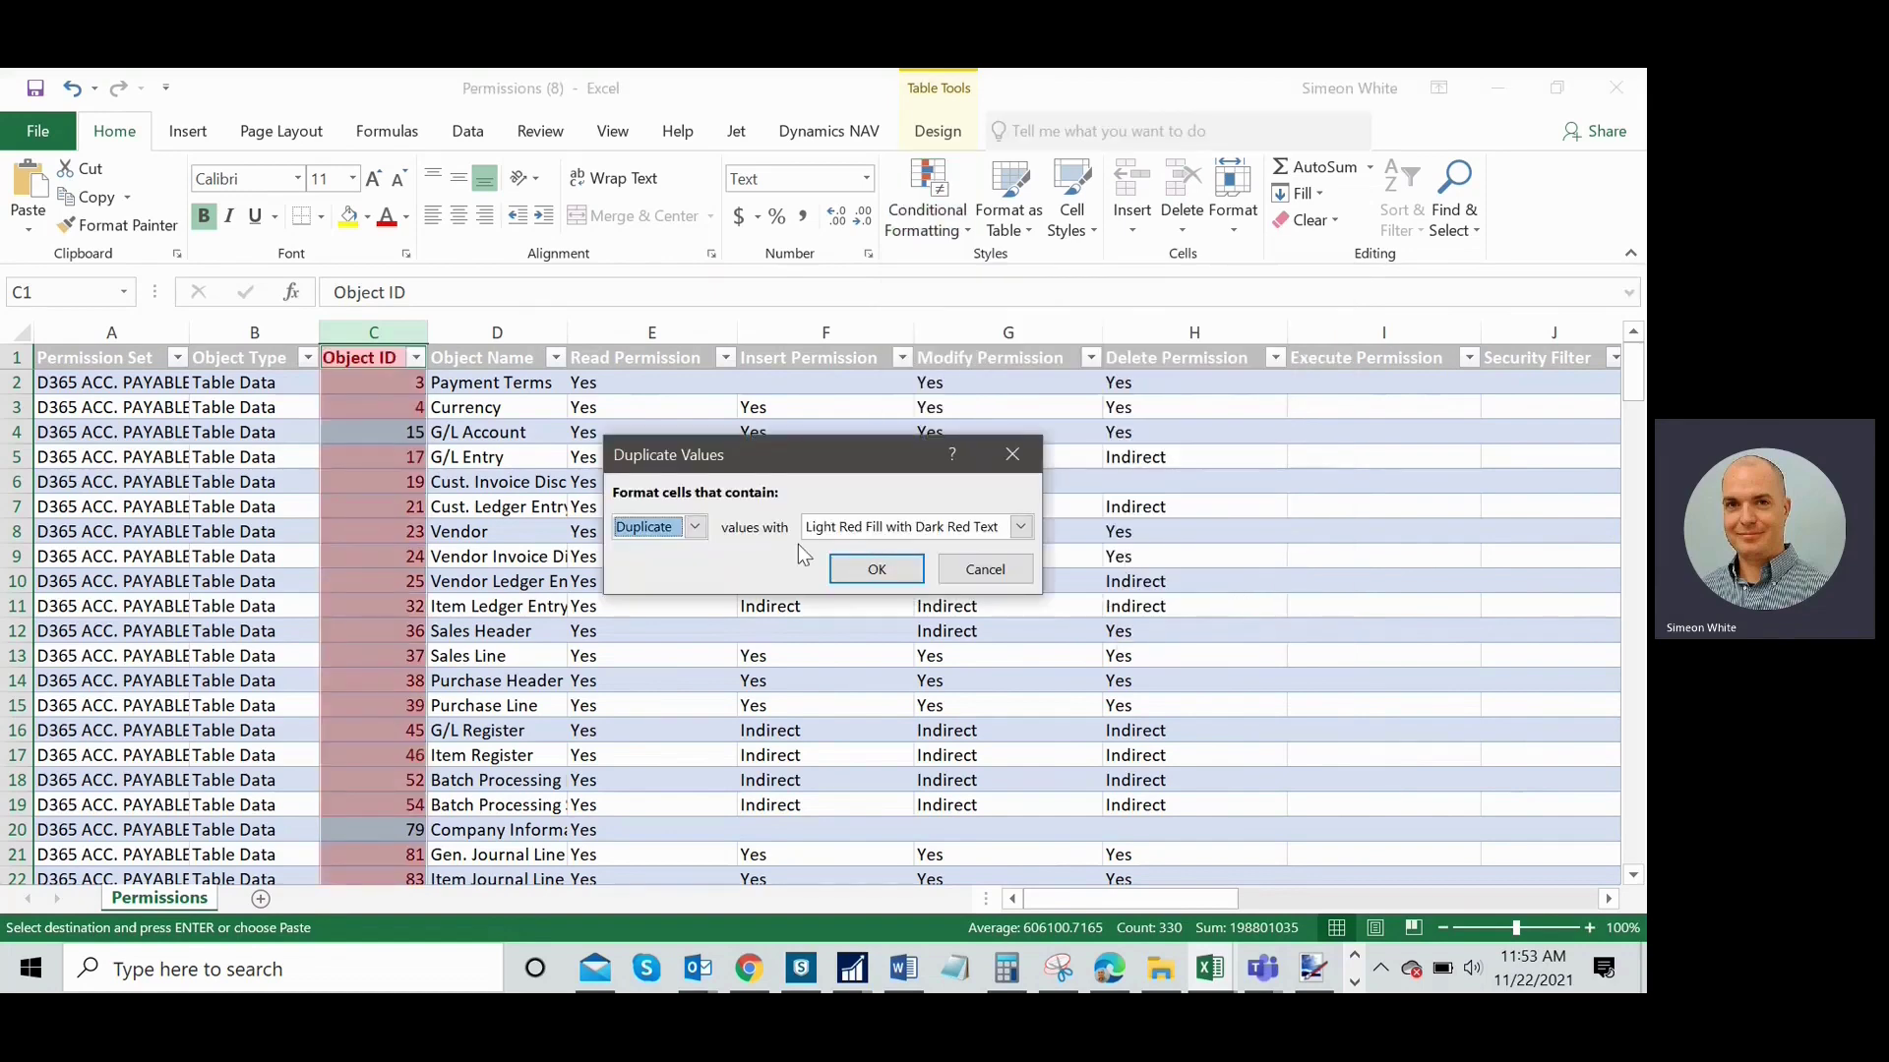
{"action": "left_click", "coordinate": [695, 529]}
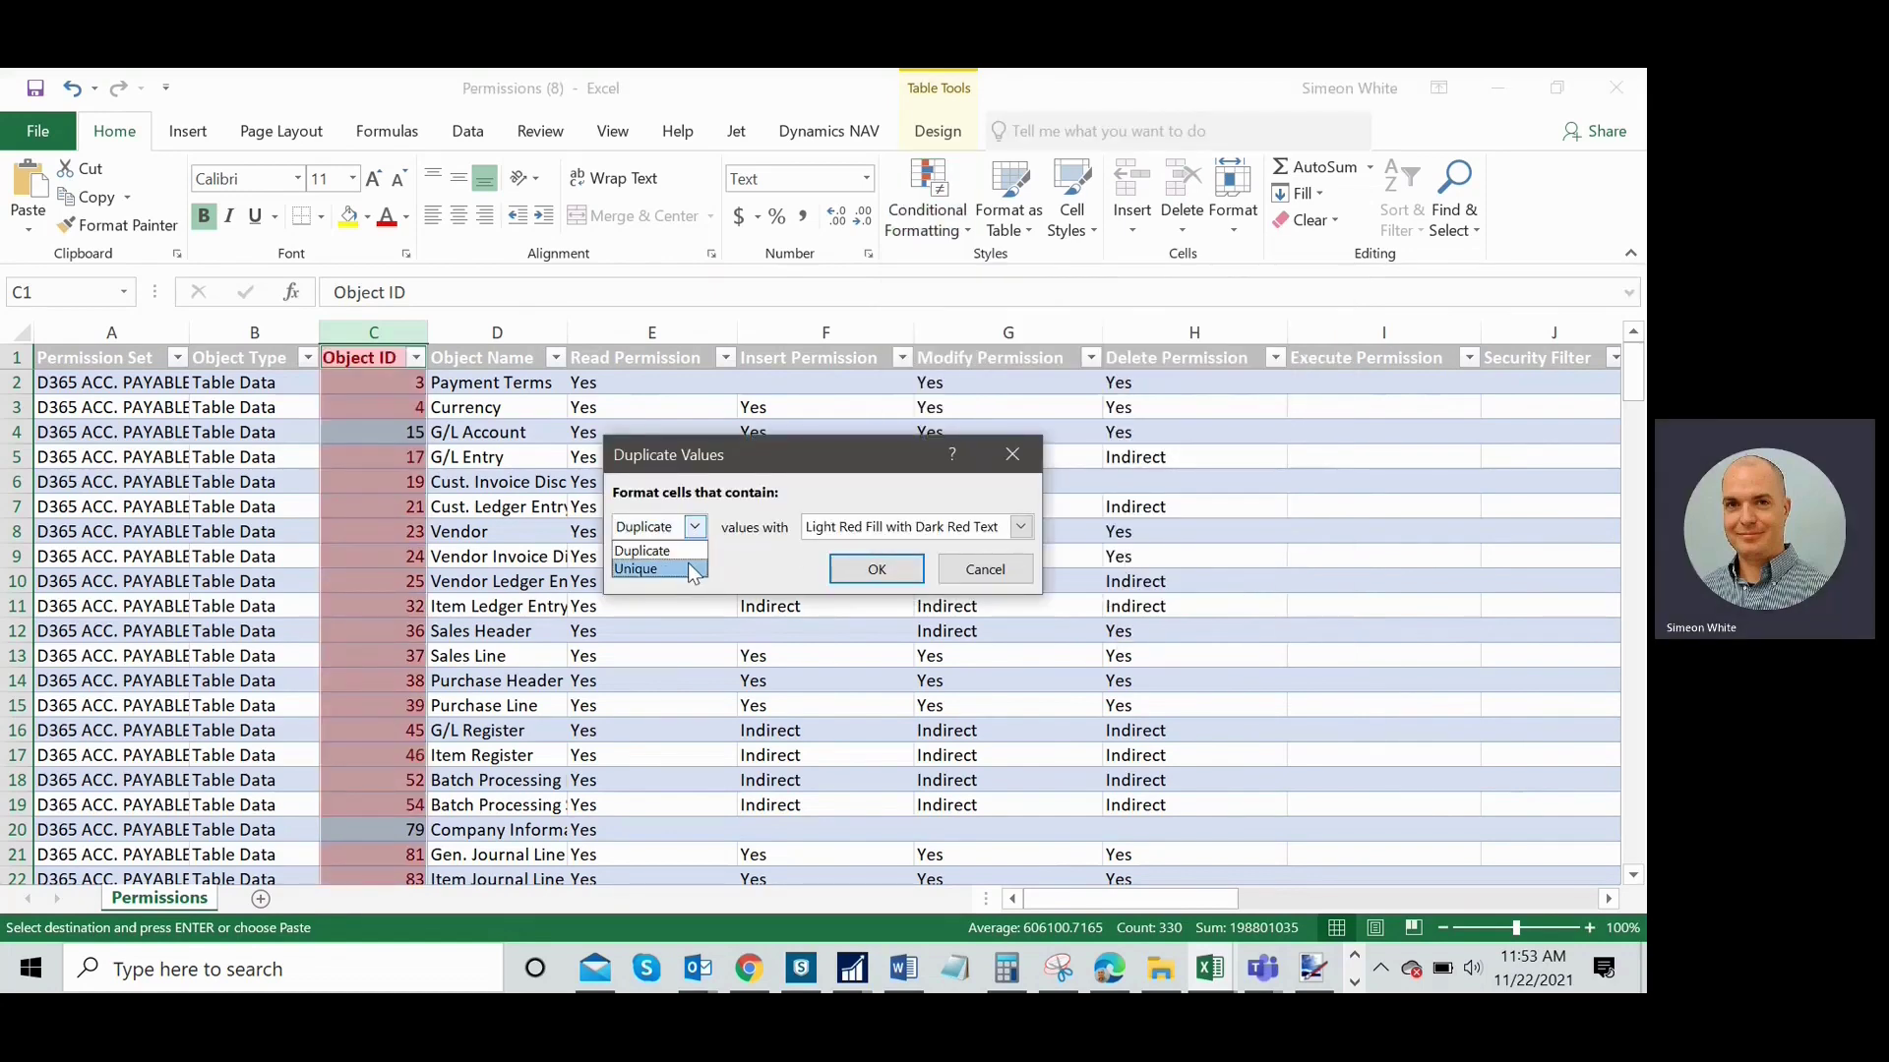
{"action": "left_click", "coordinate": [688, 567]}
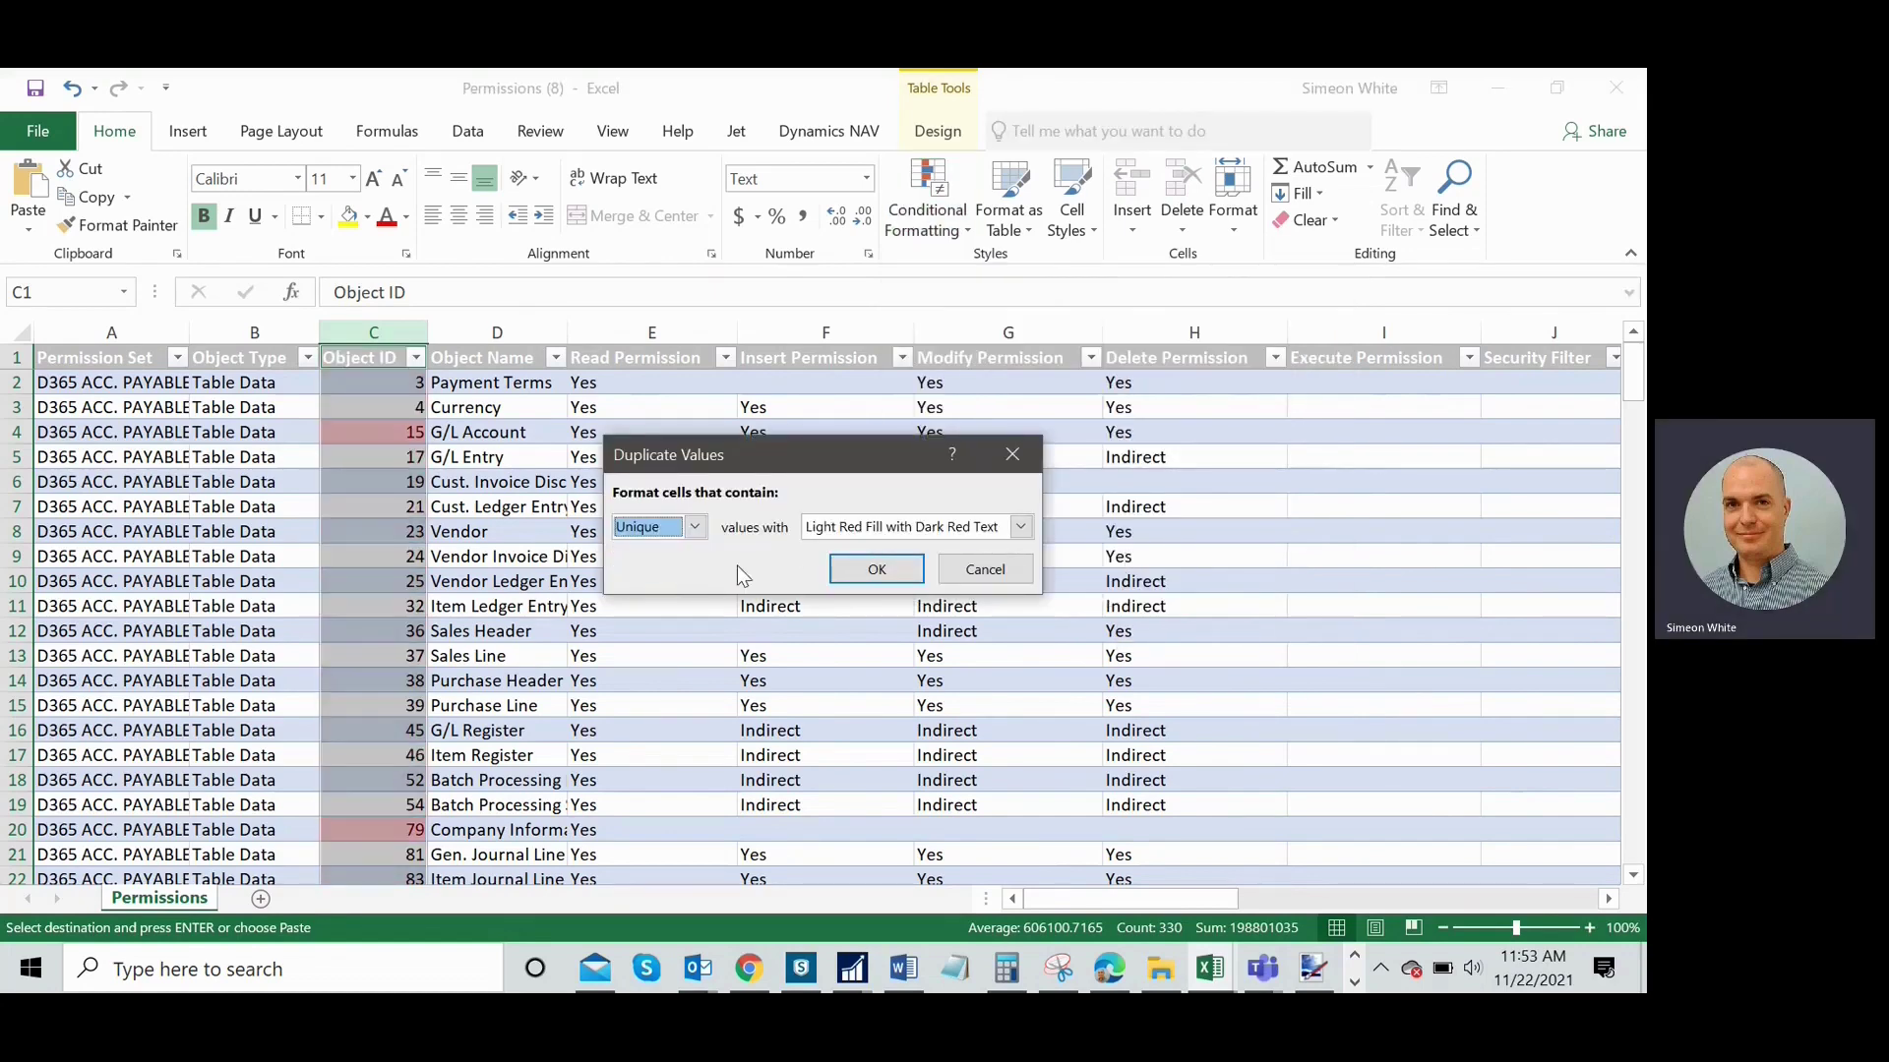
{"action": "left_click", "coordinate": [890, 575]}
{"action": "left_click_drag", "start_coordinate": [1147, 899], "coordinate": [1096, 900]}
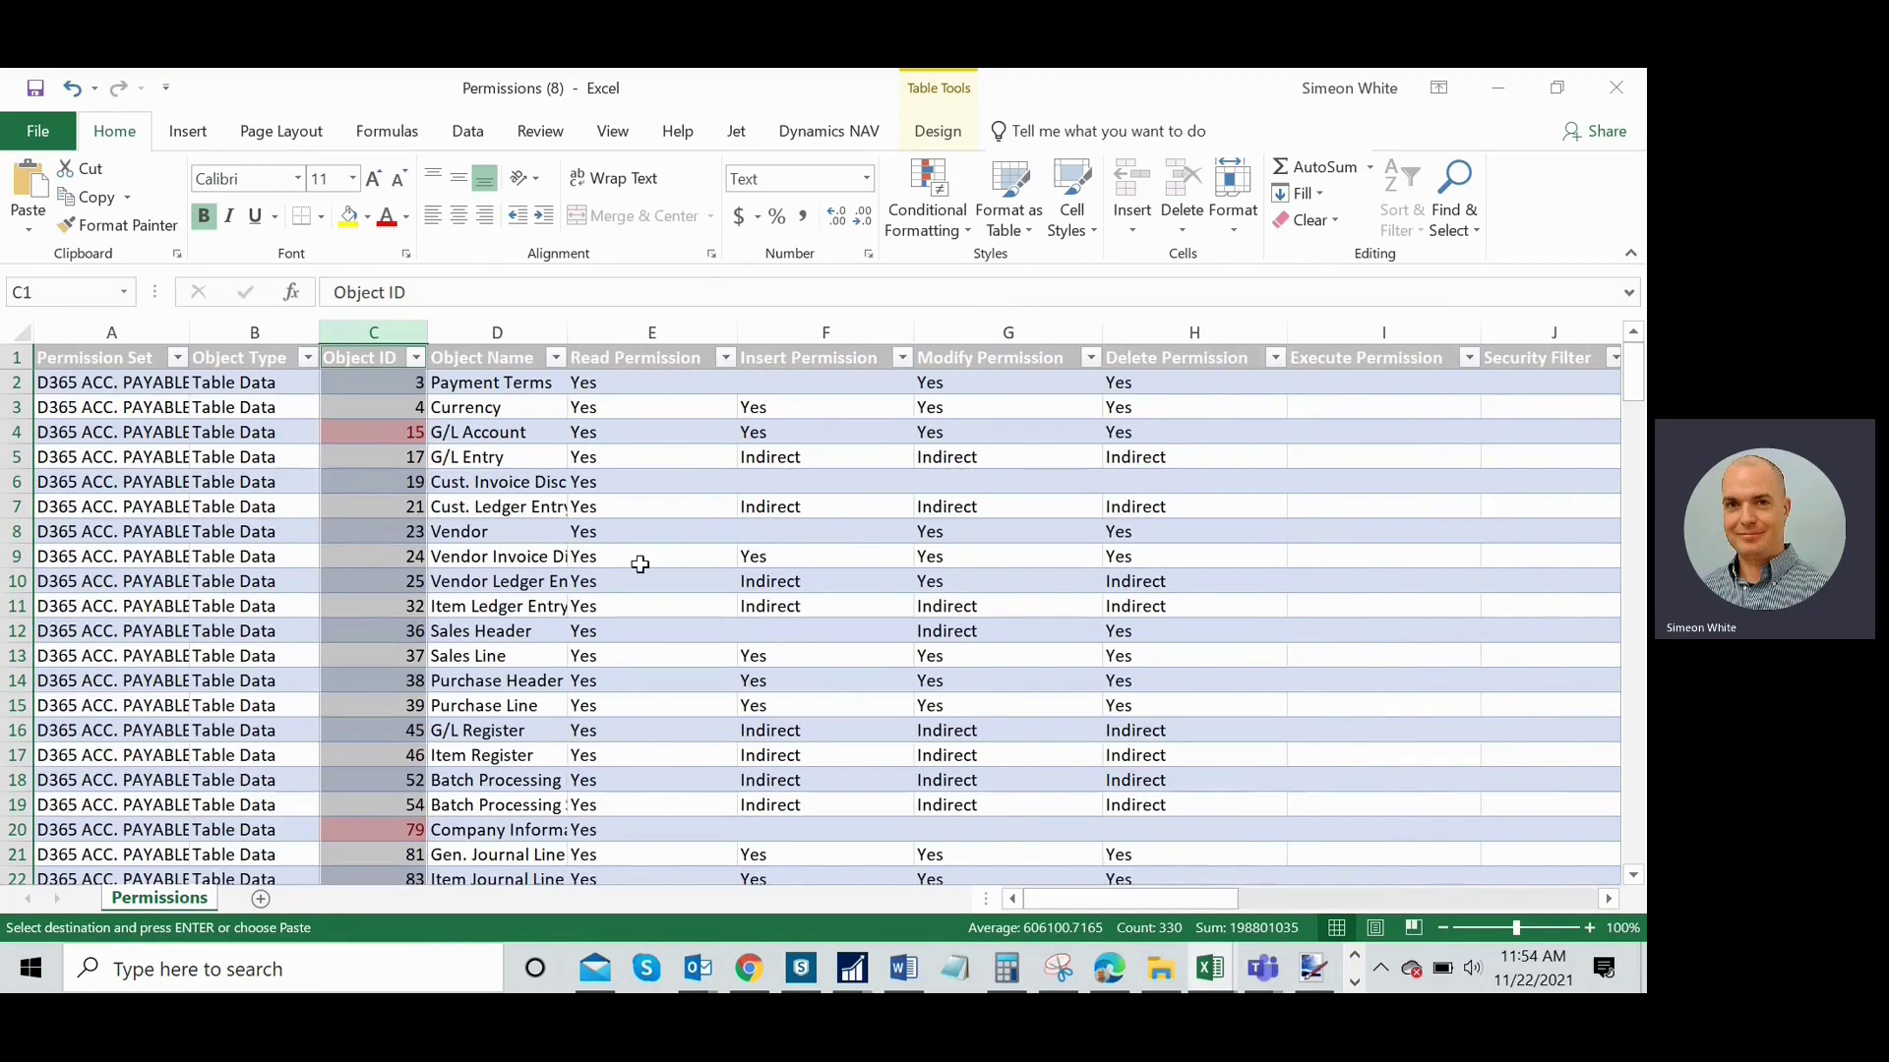
- Sort the D365 table's Object ID column by pink cell colour and select the red unique IDs
{"action": "left_click", "coordinate": [415, 361]}
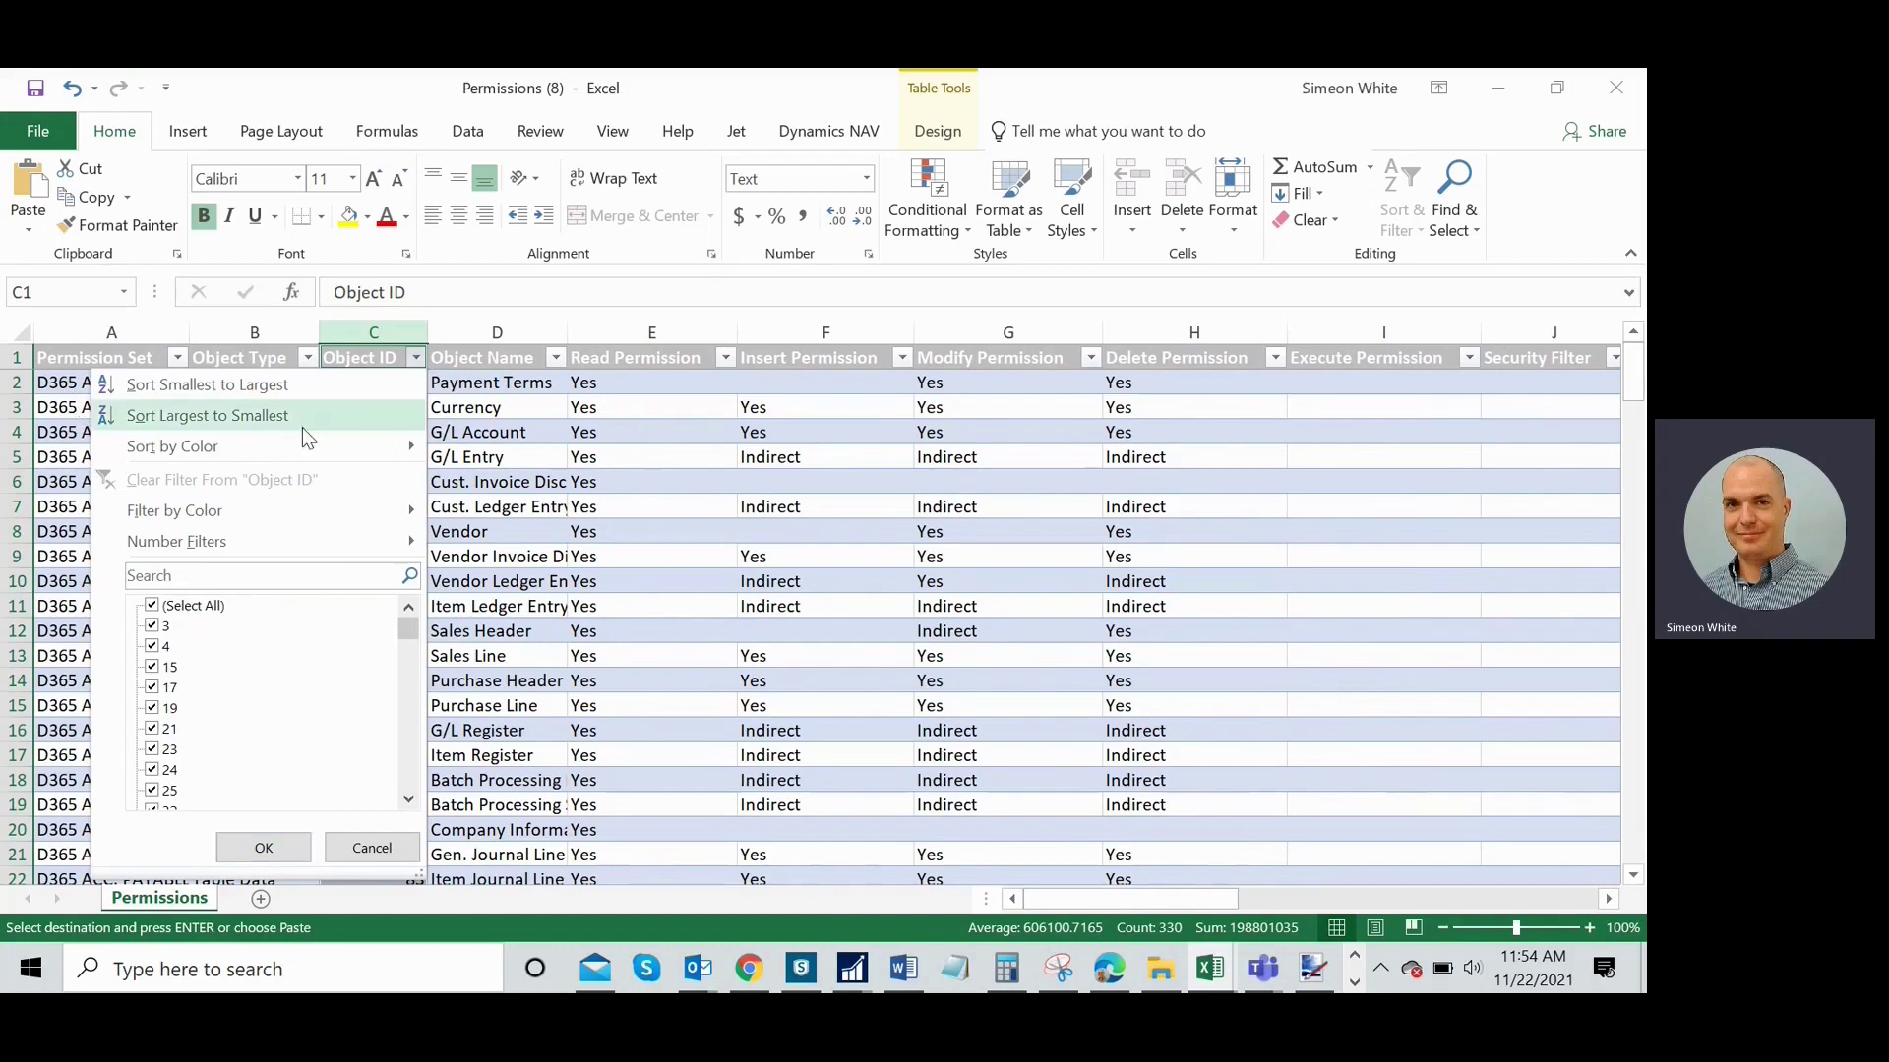
{"action": "mouse_move", "coordinate": [348, 449]}
{"action": "left_click", "coordinate": [511, 478]}
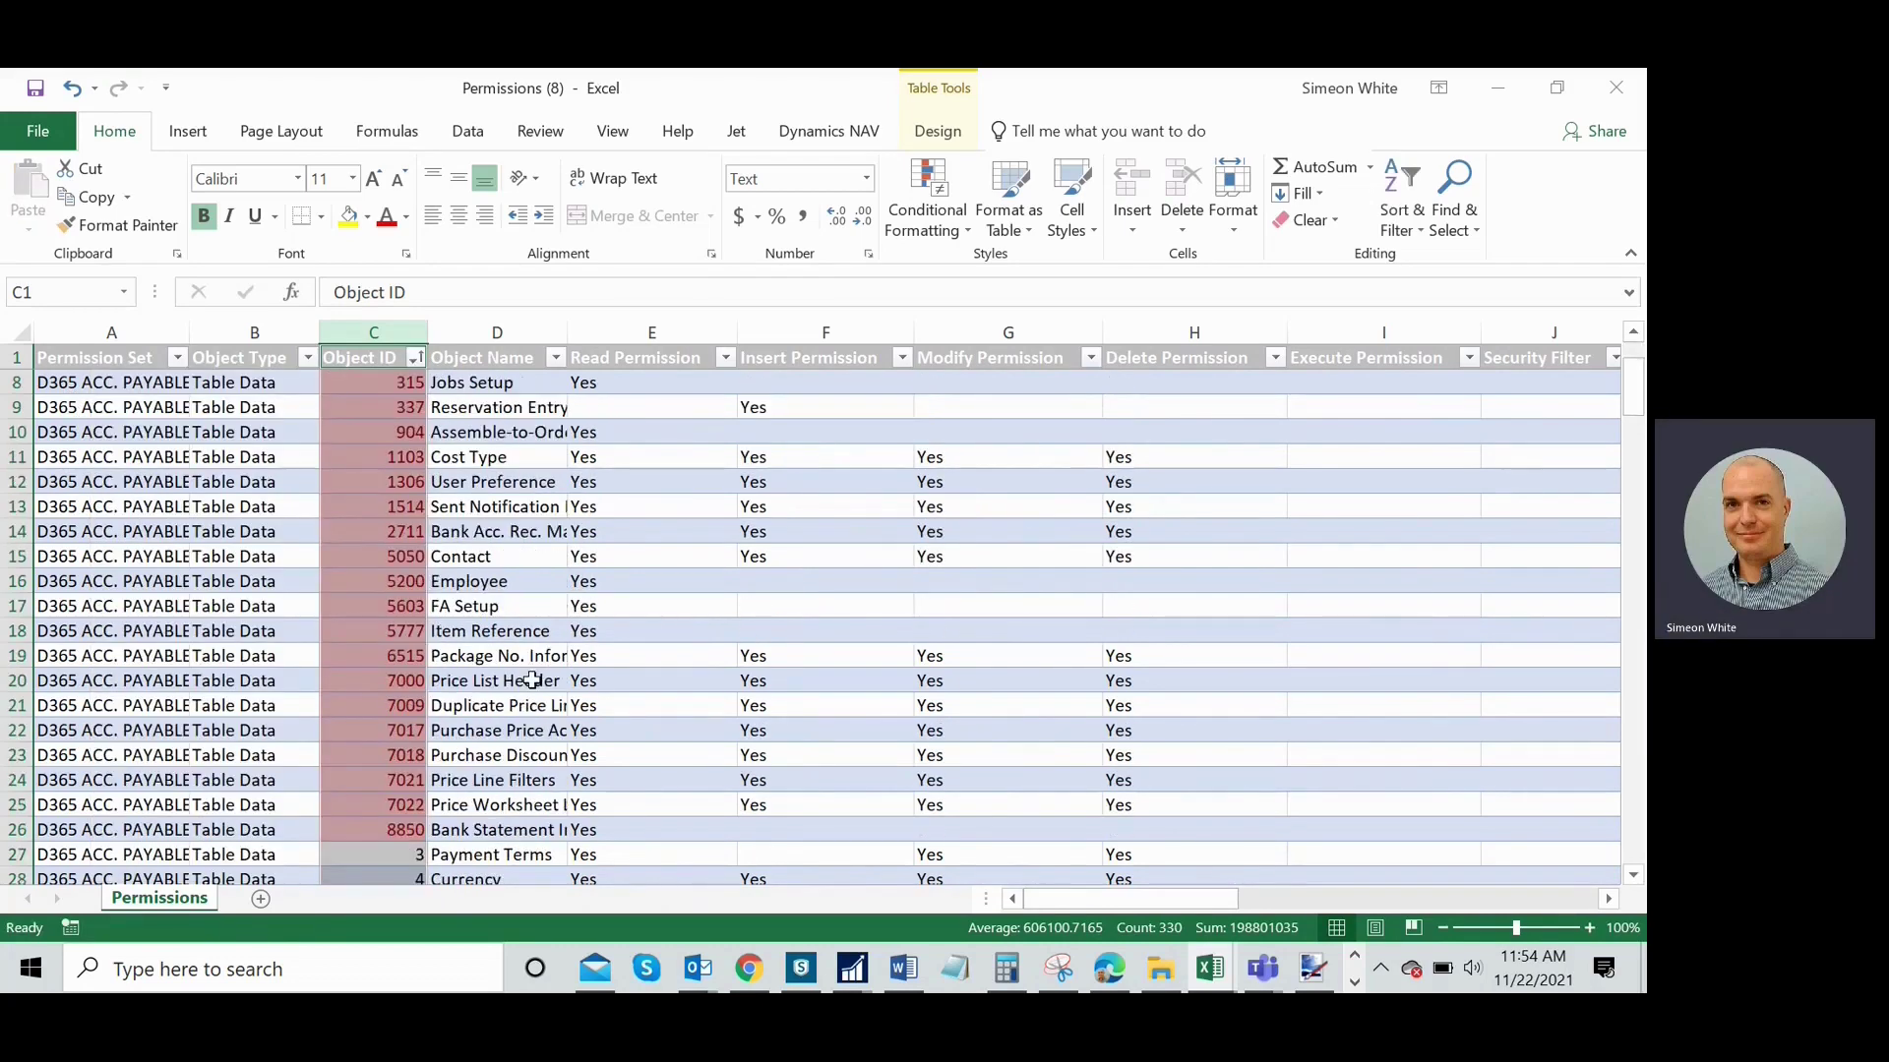
{"action": "left_click", "coordinate": [405, 827]}
{"action": "left_click_drag", "start_coordinate": [405, 828], "coordinate": [423, 346]}
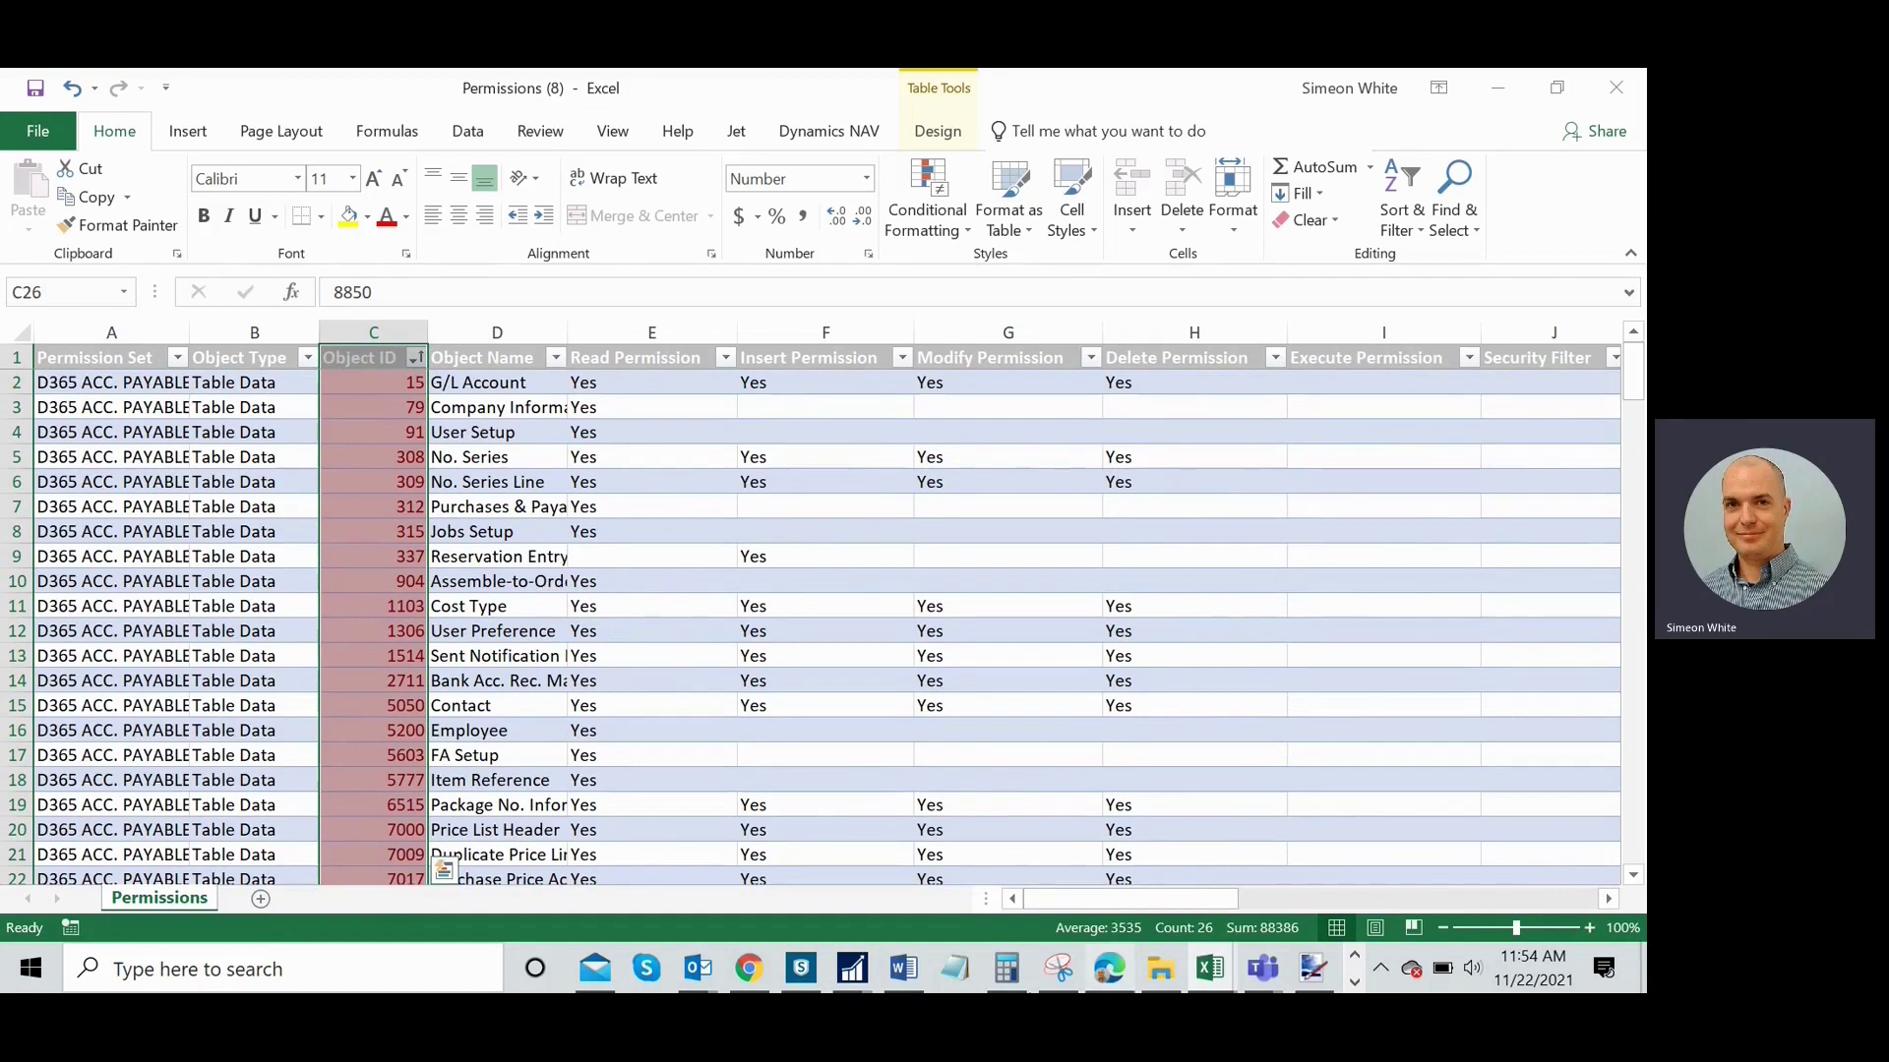
{"action": "scroll", "coordinate": [482, 598], "scroll_direction": "down", "scroll_amount": 2}
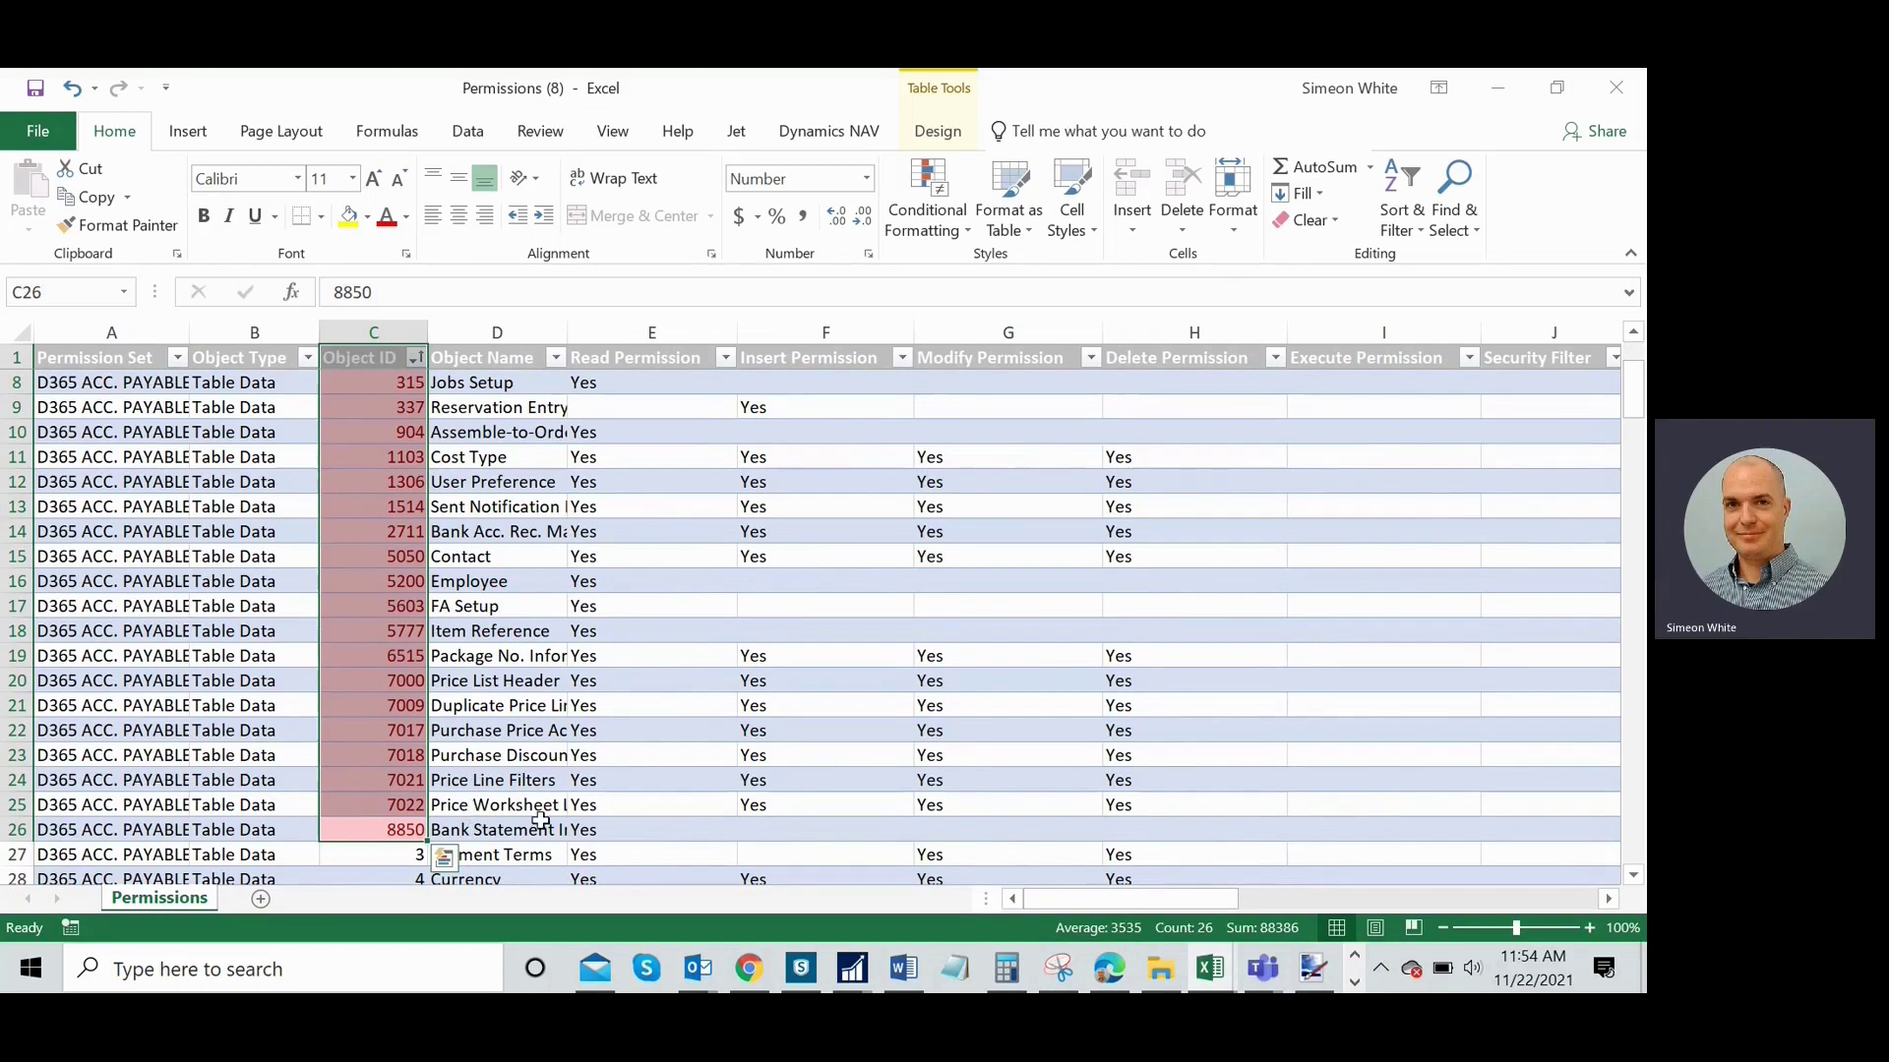
{"action": "scroll", "coordinate": [482, 654], "scroll_direction": "up", "scroll_amount": 2}
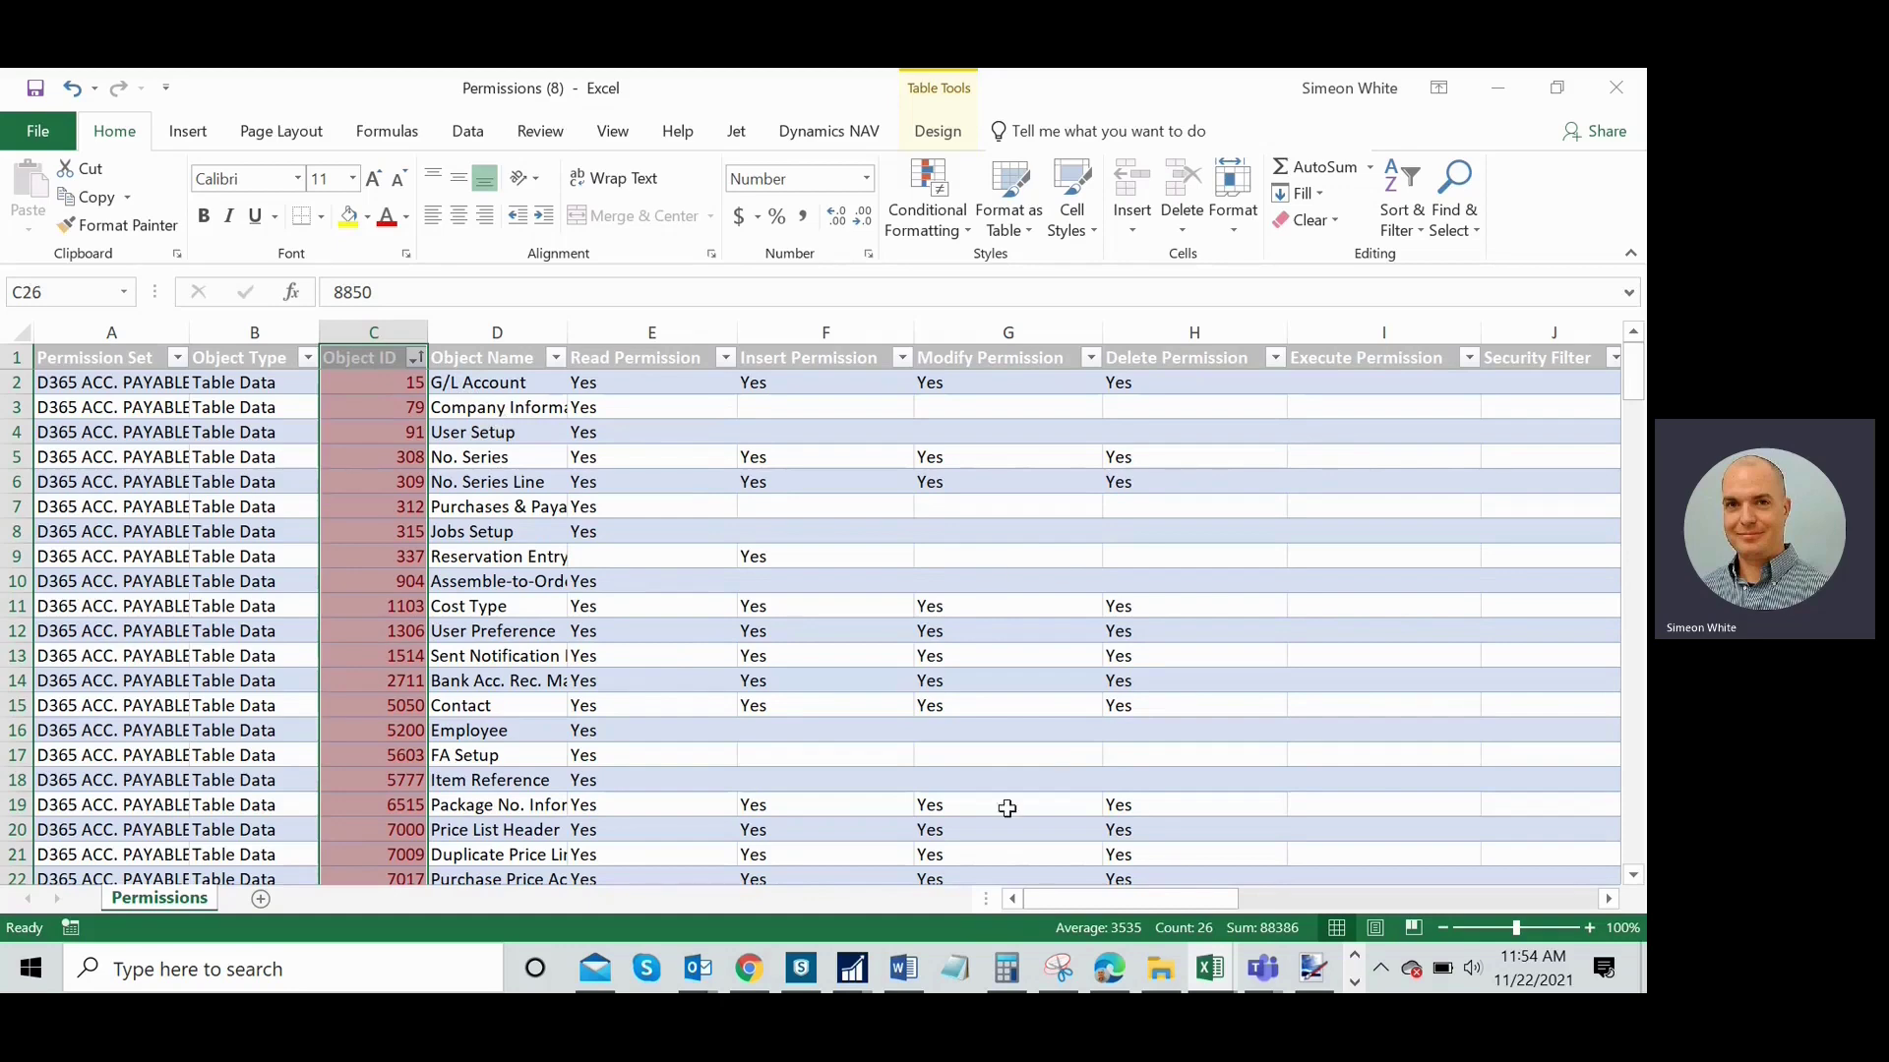
{"action": "left_click_drag", "start_coordinate": [1248, 895], "coordinate": [971, 912]}
{"action": "scroll", "coordinate": [575, 714], "scroll_direction": "down", "scroll_amount": 3}
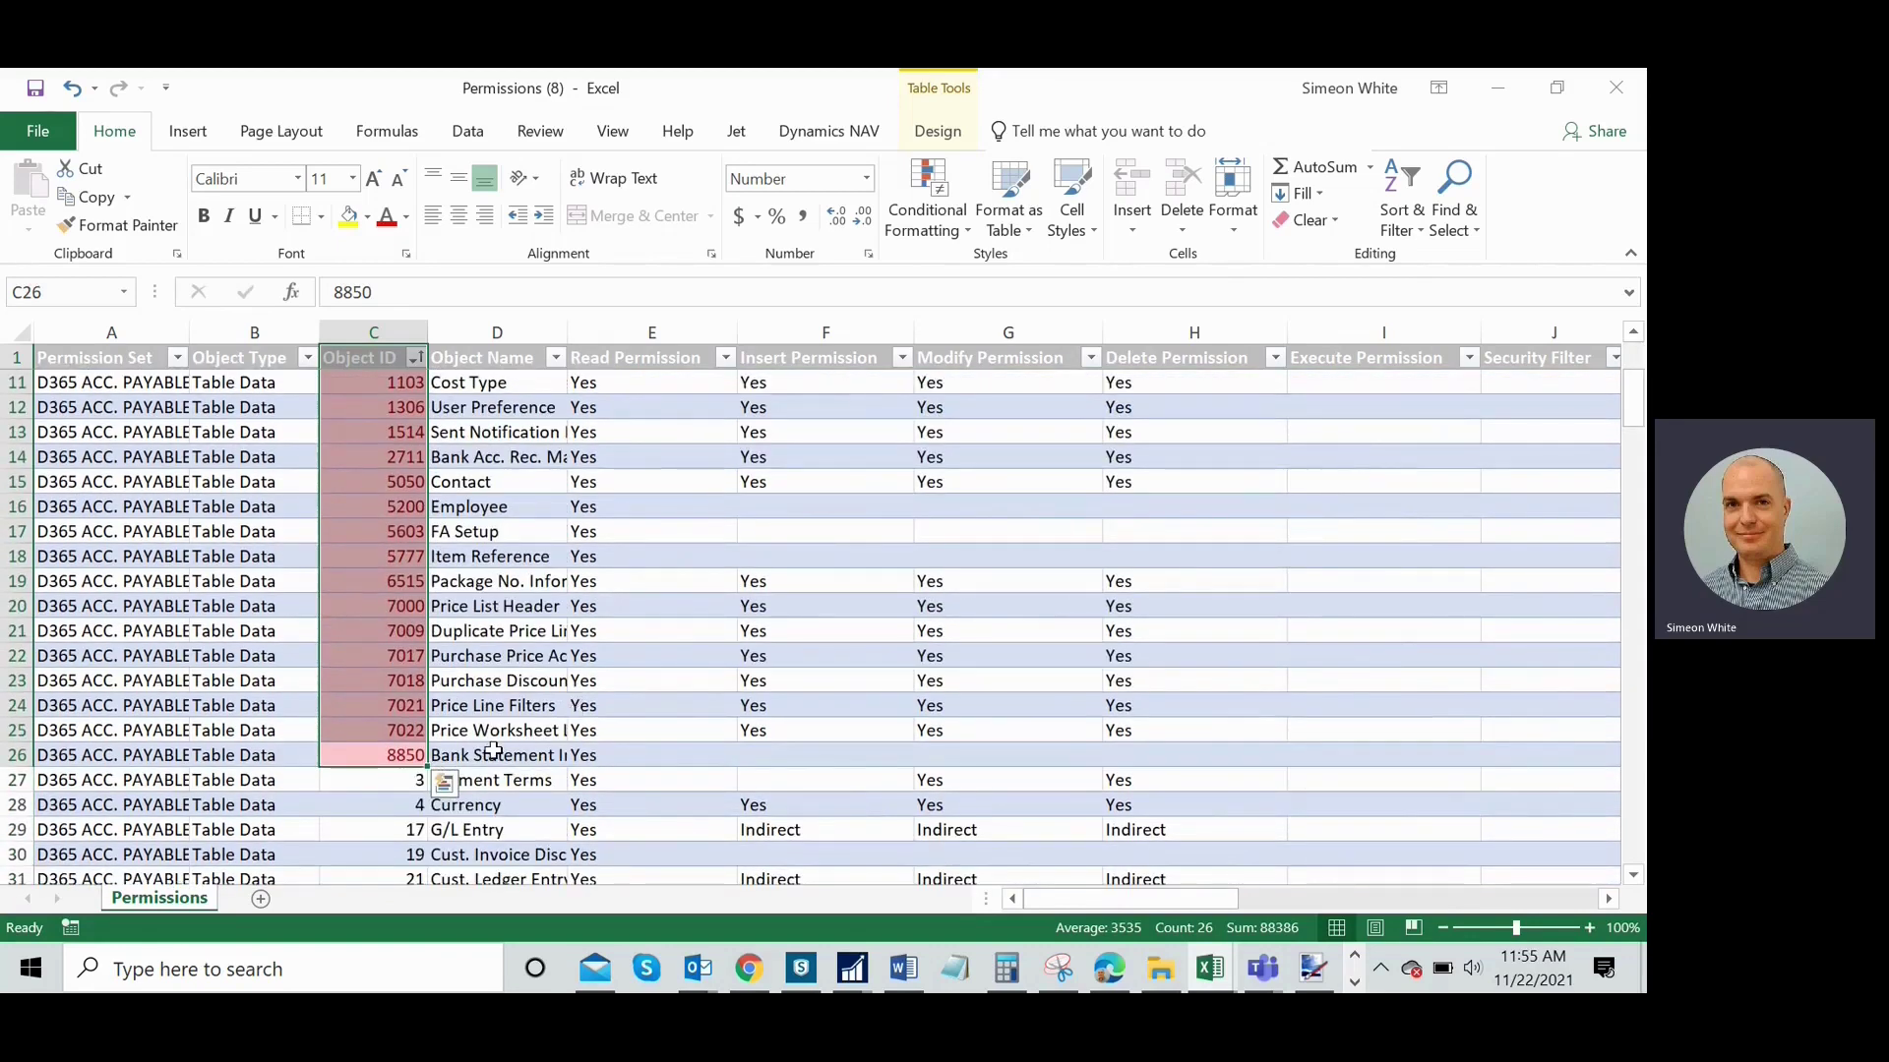
{"action": "scroll", "coordinate": [504, 656], "scroll_direction": "up", "scroll_amount": 1}
{"action": "scroll", "coordinate": [504, 656], "scroll_direction": "up", "scroll_amount": 1}
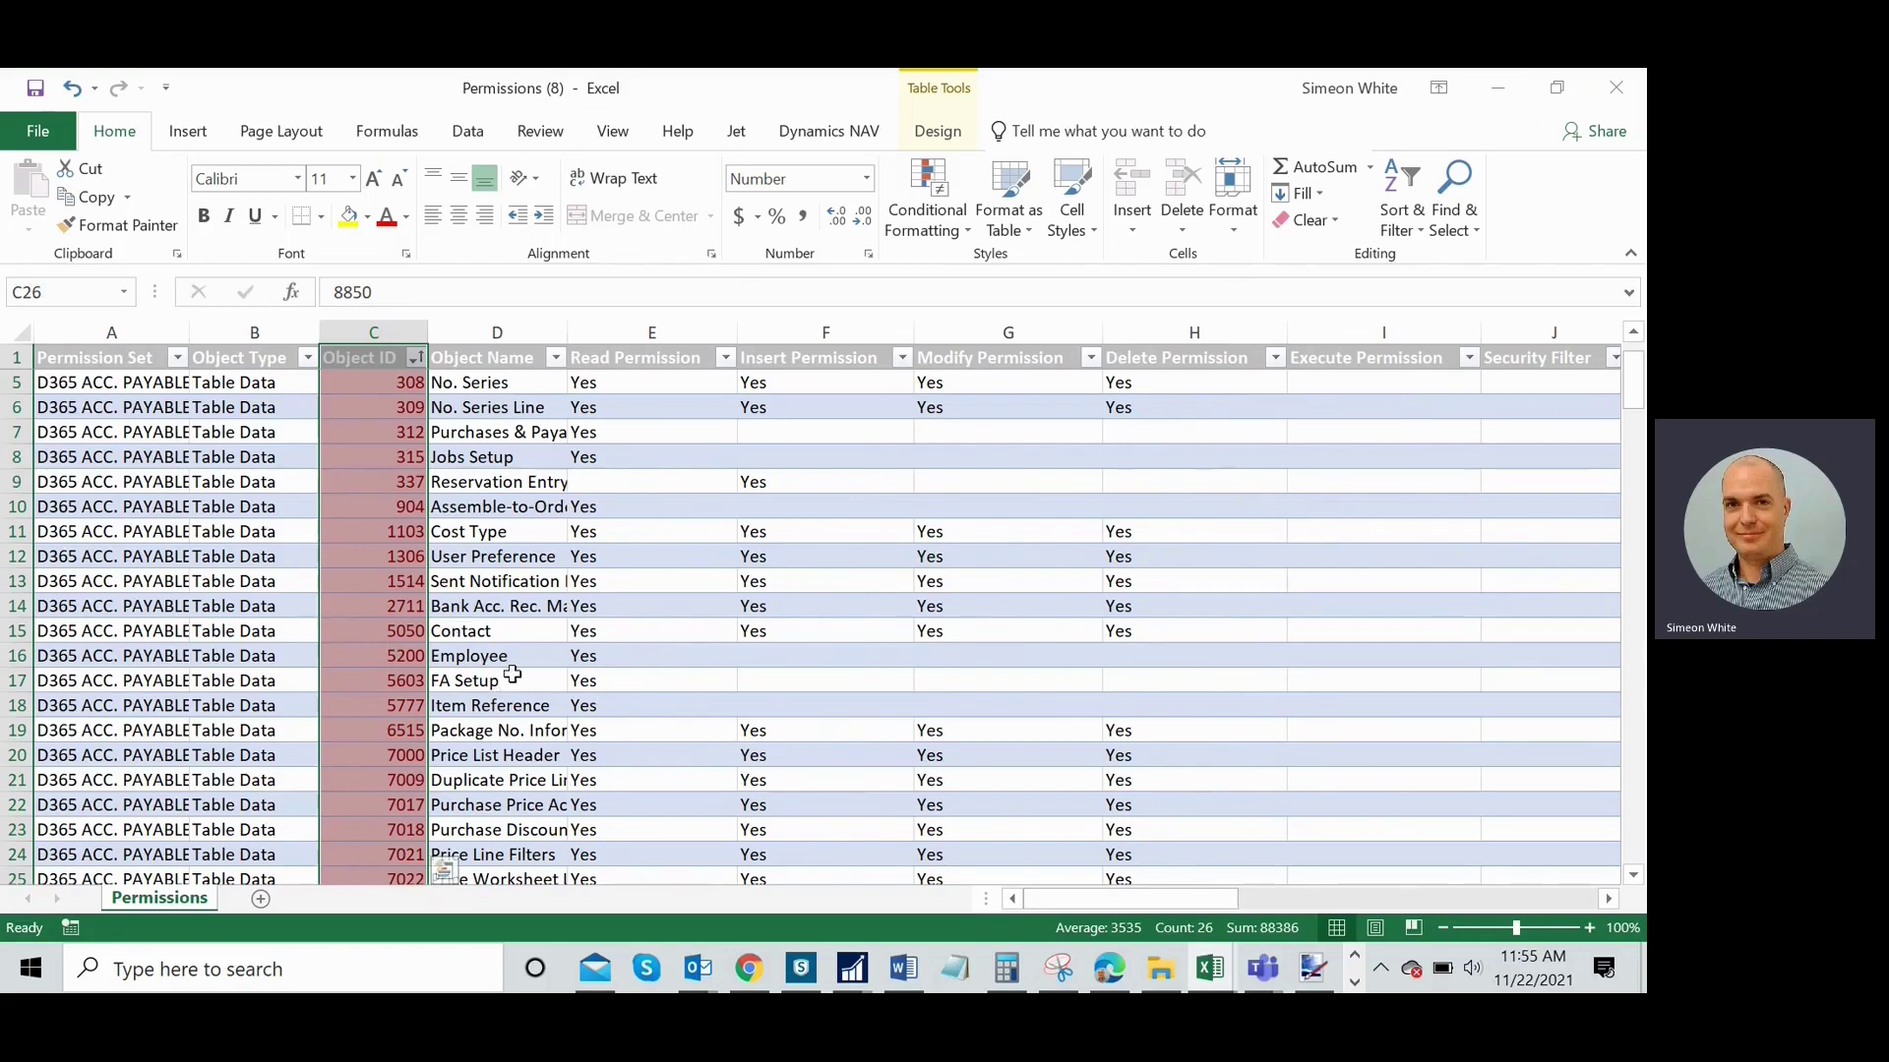
{"action": "scroll", "coordinate": [561, 689], "scroll_direction": "down", "scroll_amount": 1}
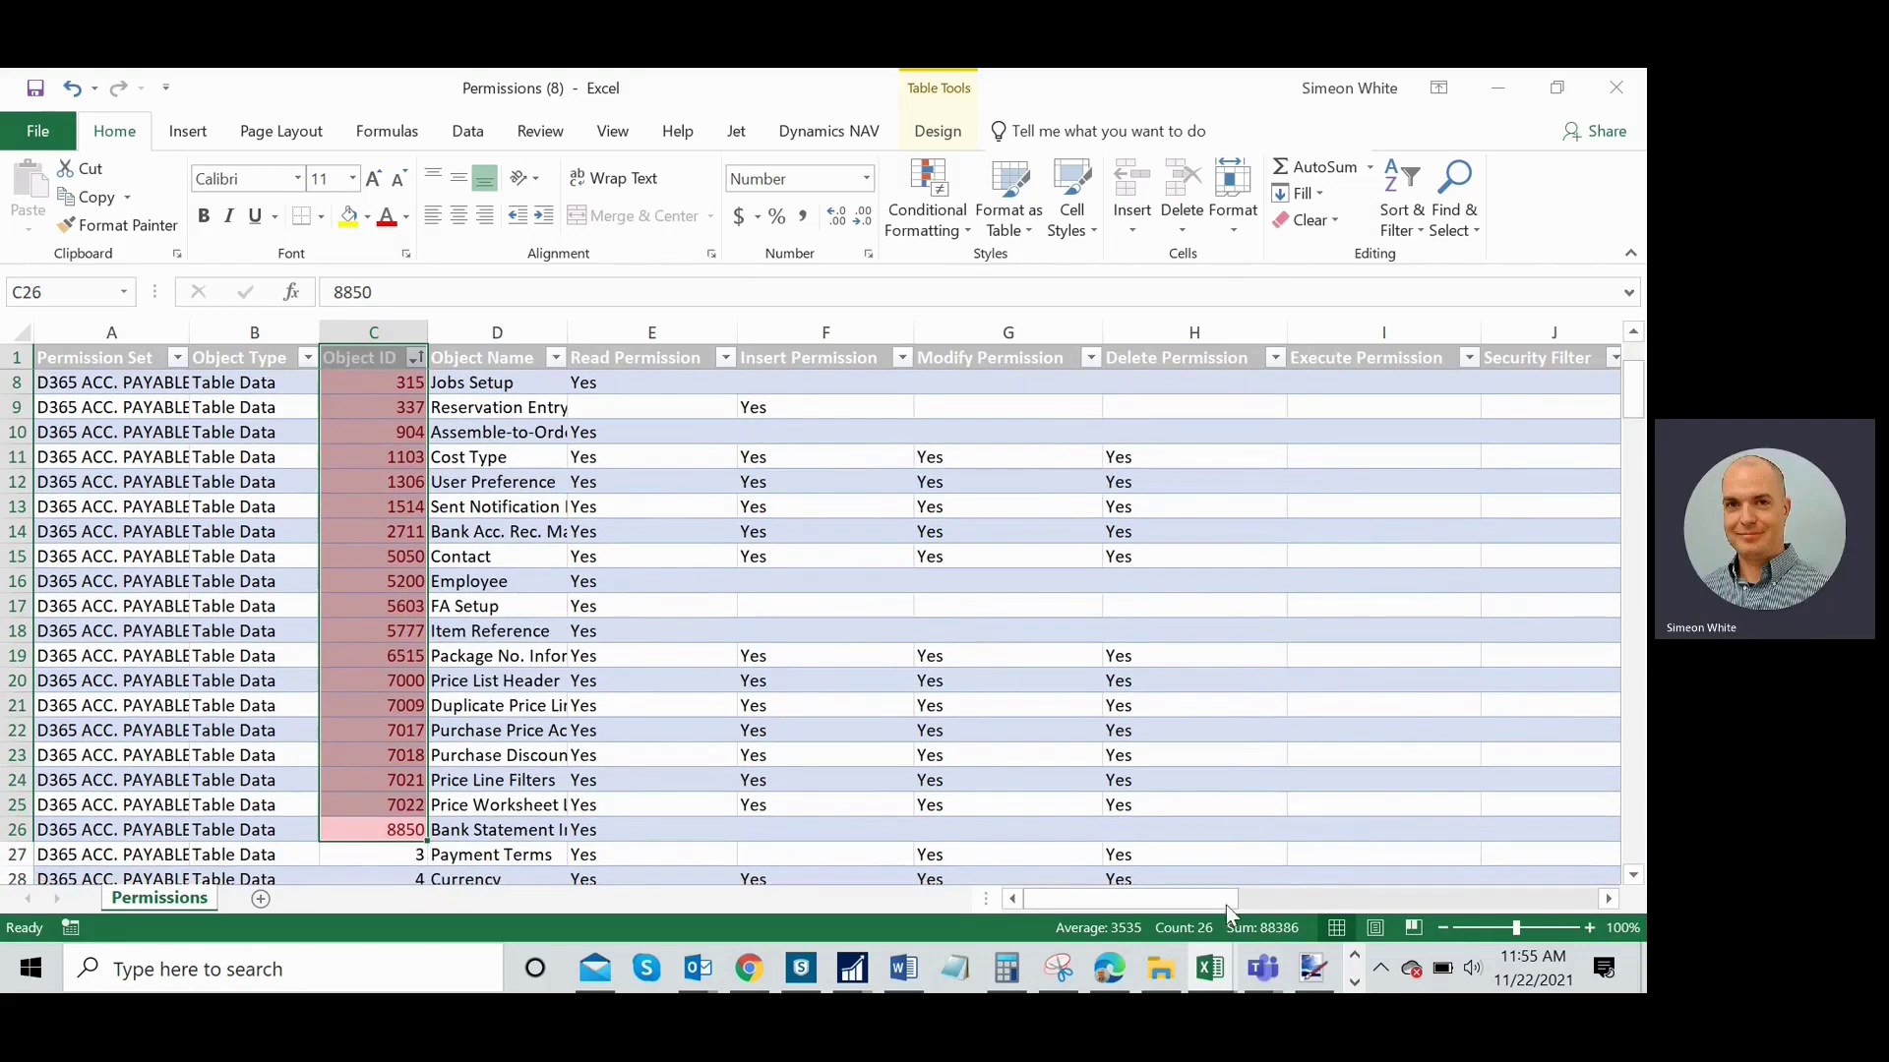
{"action": "left_click_drag", "start_coordinate": [1232, 900], "coordinate": [1054, 906]}
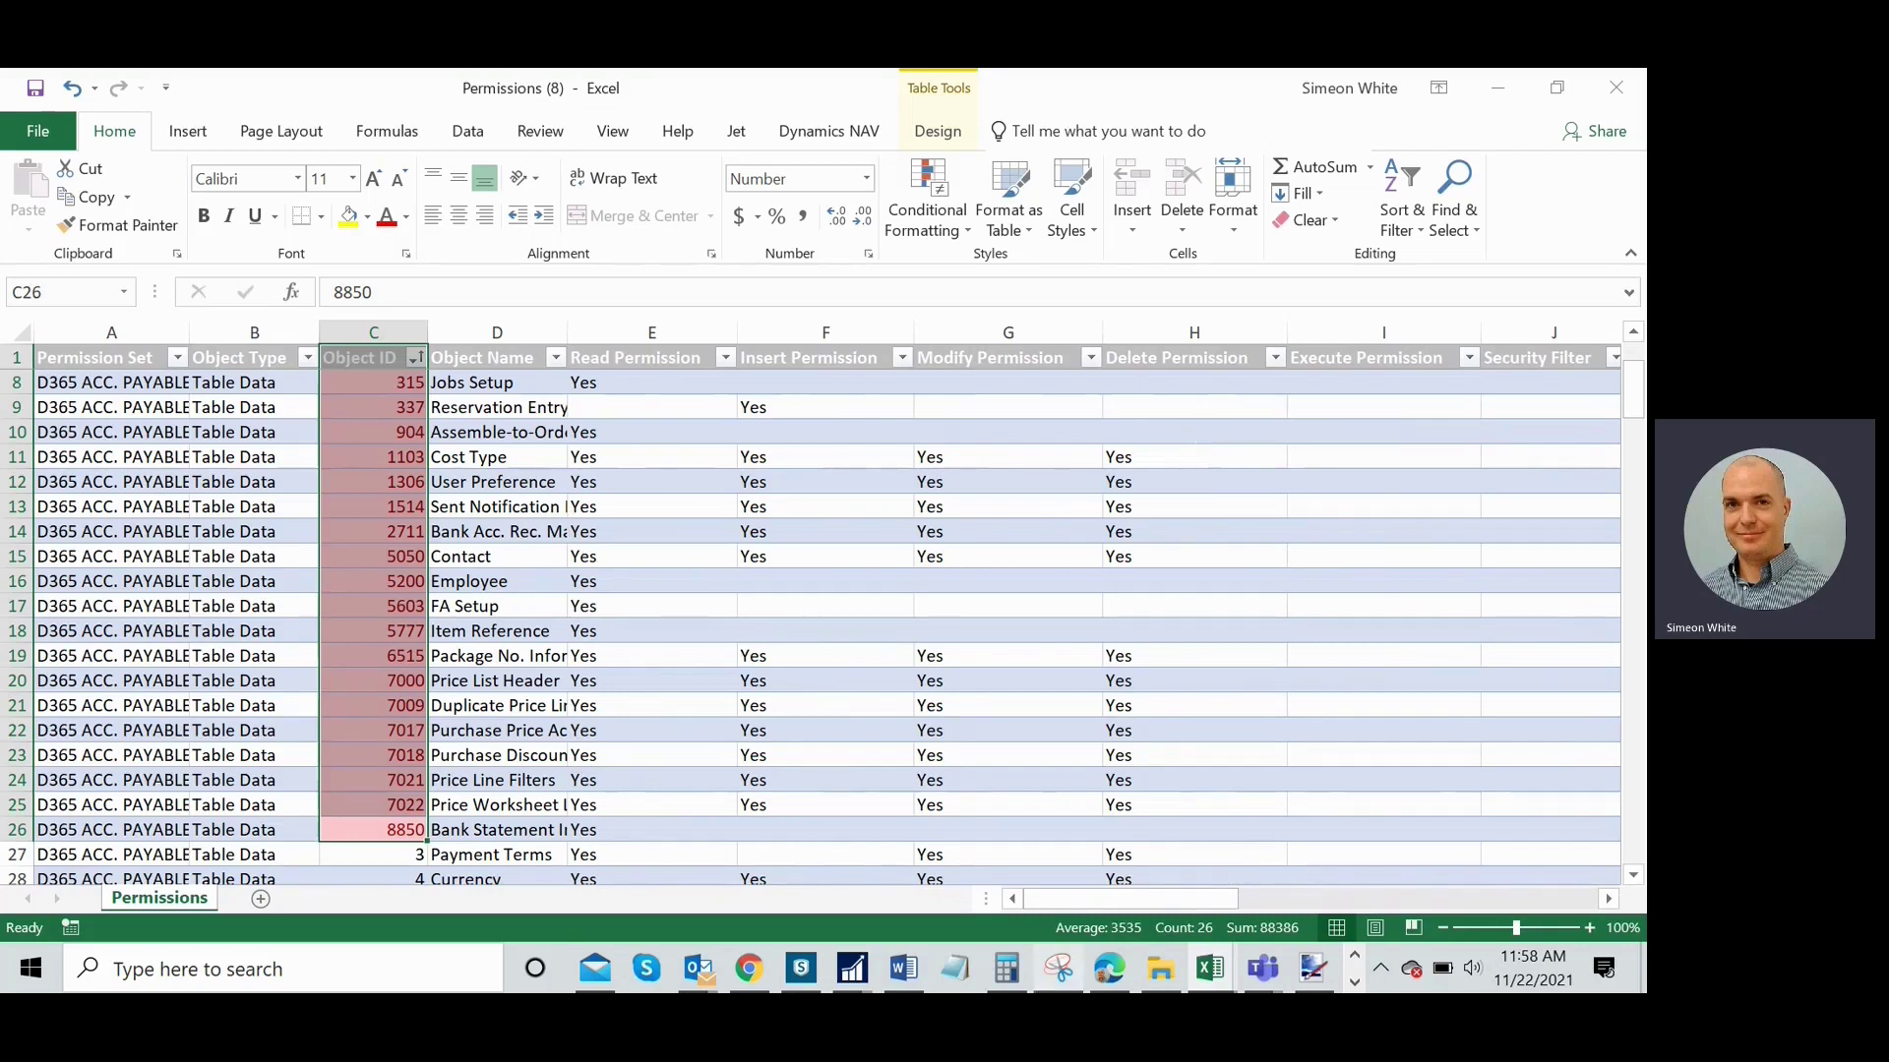
{"action": "left_click", "coordinate": [1354, 982]}
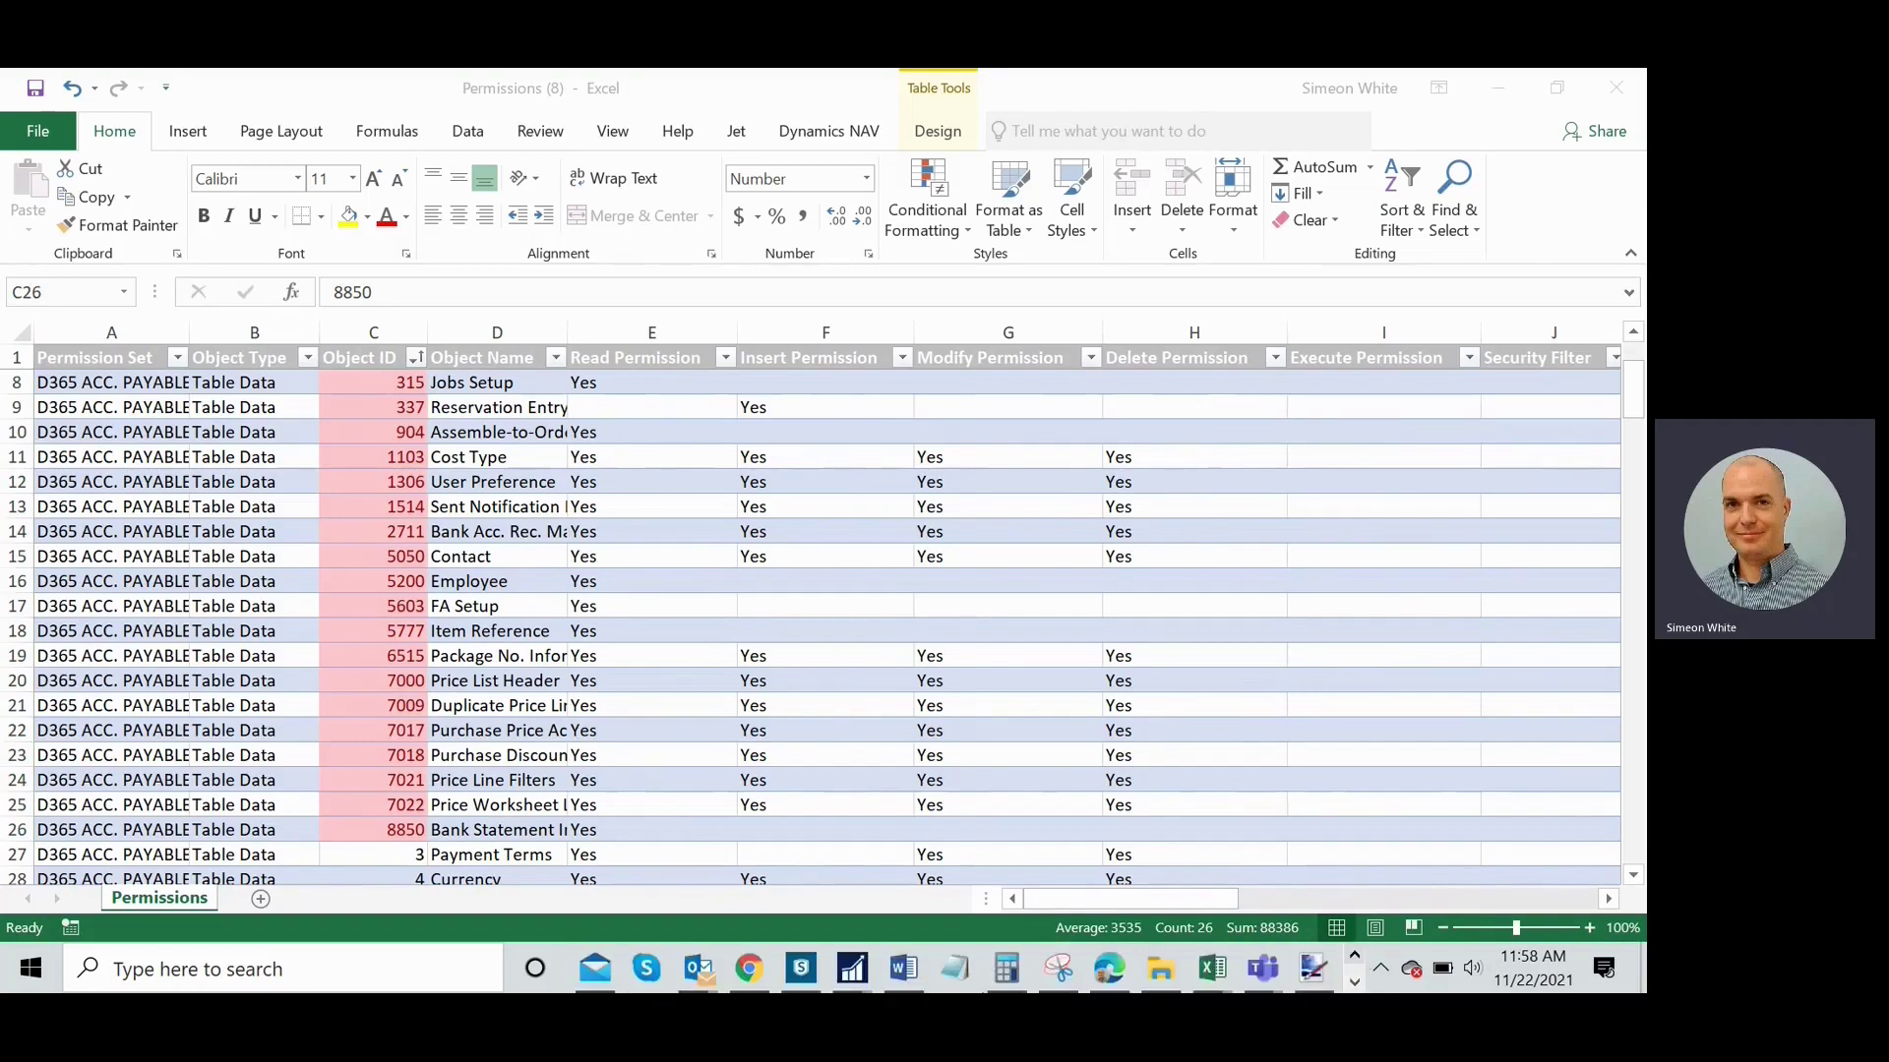